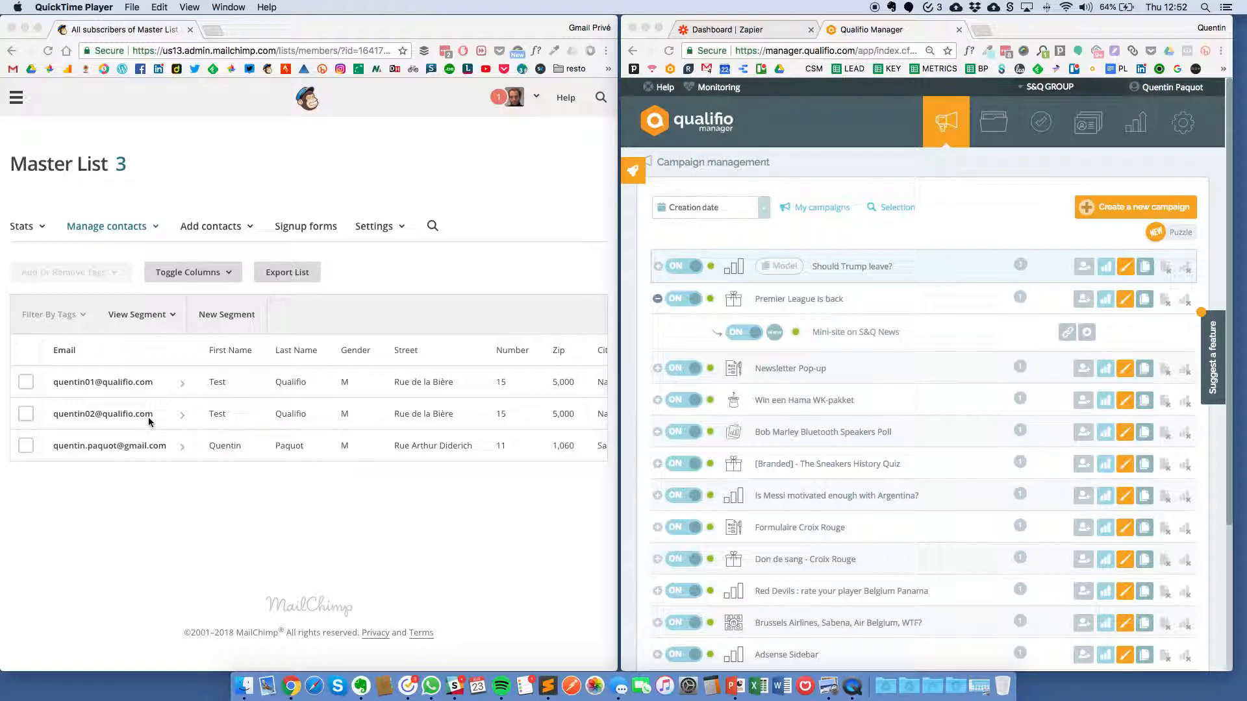
# Step: Preview the Premier League is back mini-site, answer Hull City, and tick the sports-news opt-in
pyautogui.click(667, 308)
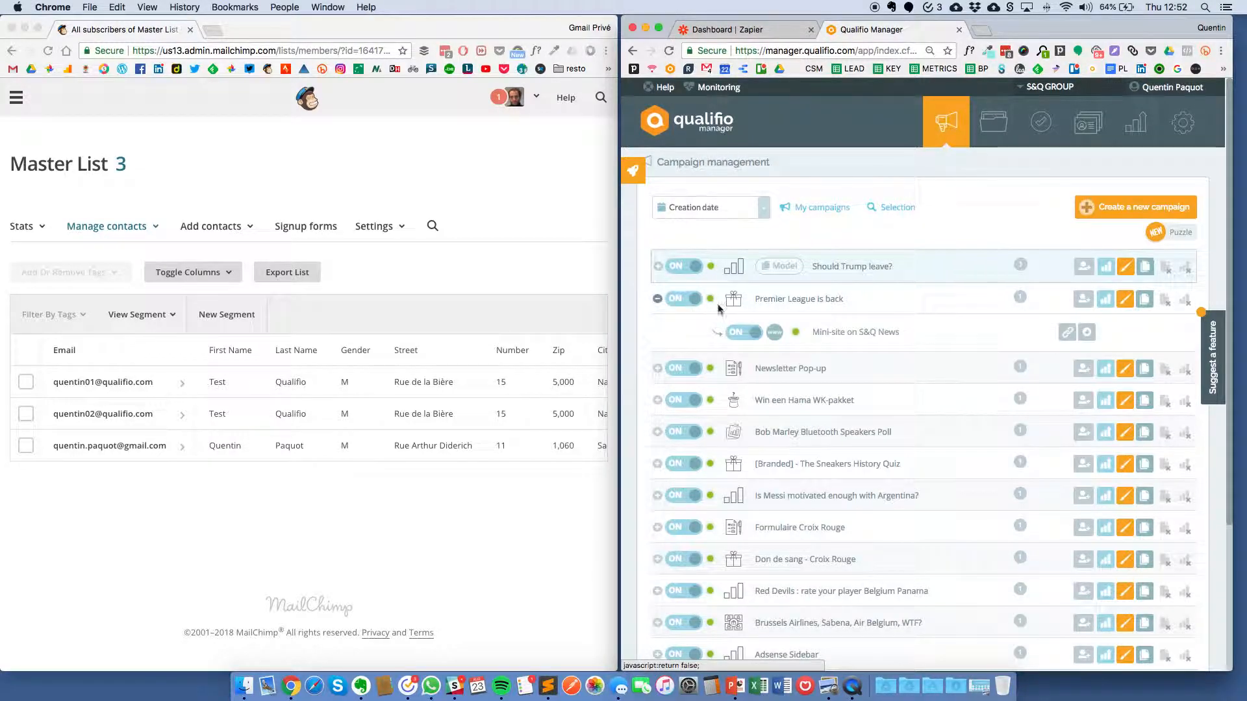
pyautogui.click(1087, 333)
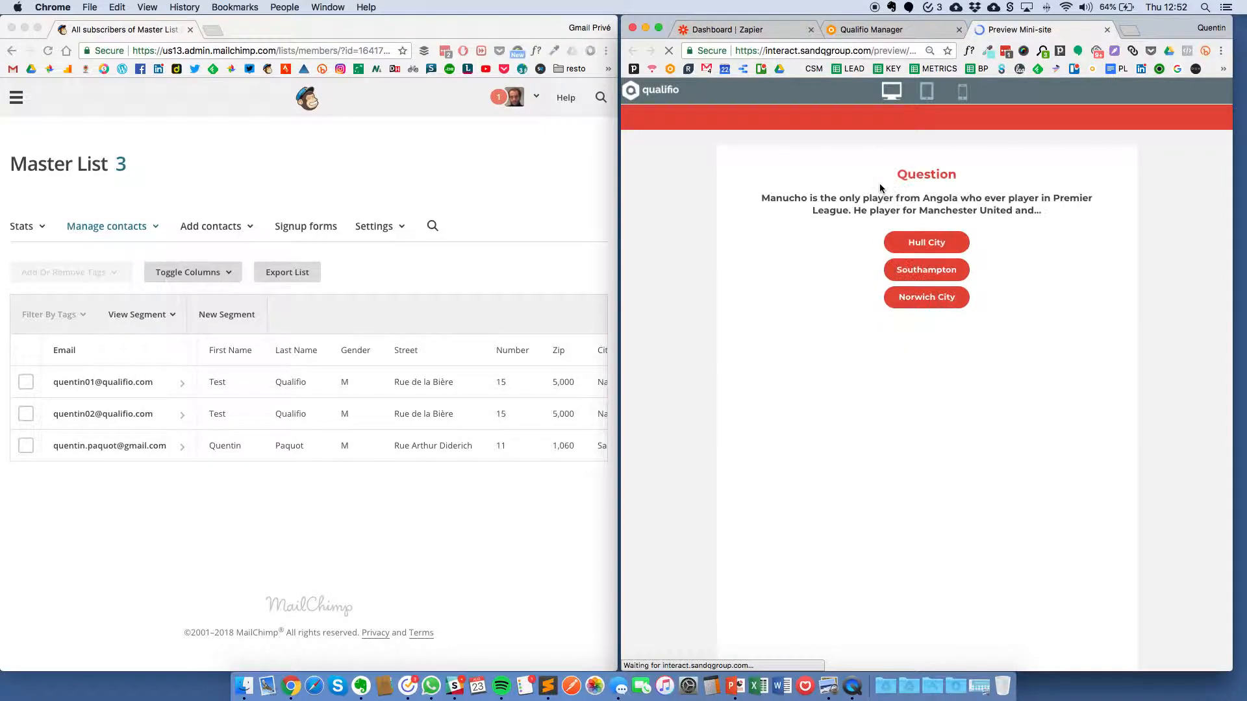
pyautogui.click(947, 242)
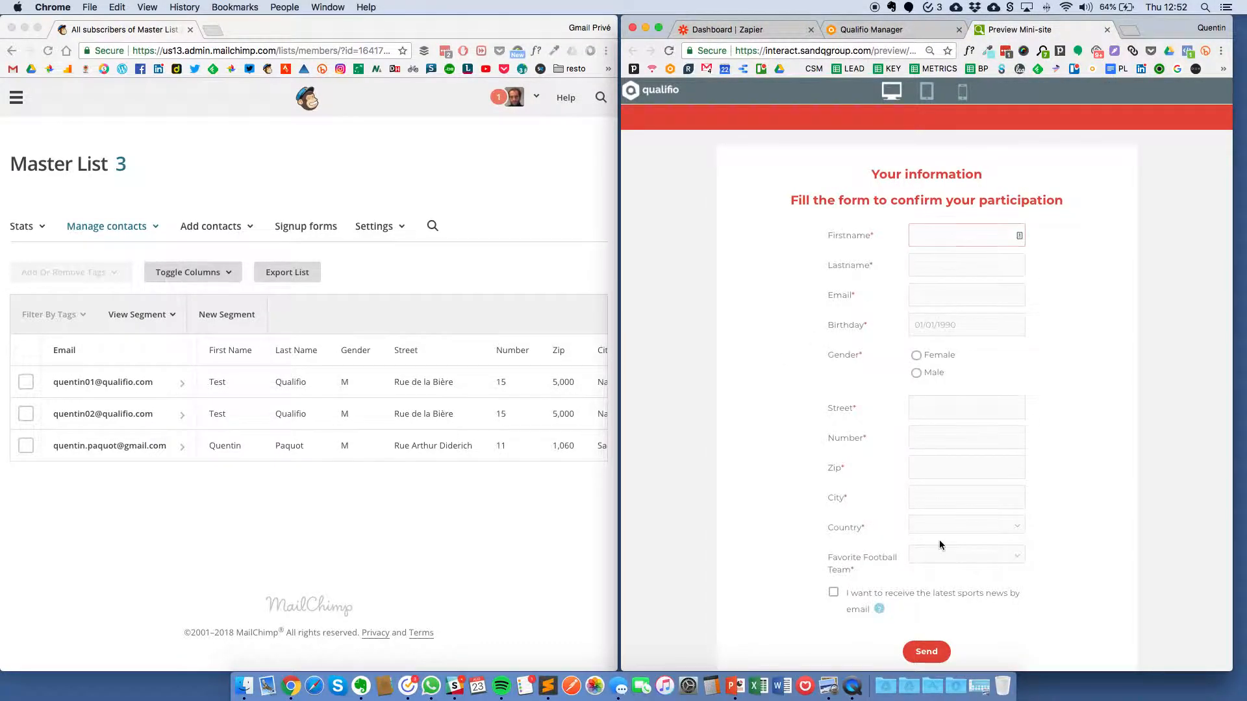
pyautogui.click(832, 596)
# Step: From the Zapier dashboard at zapier.com, create a new untitled zap with 'Make a Zap!'
pyautogui.click(742, 31)
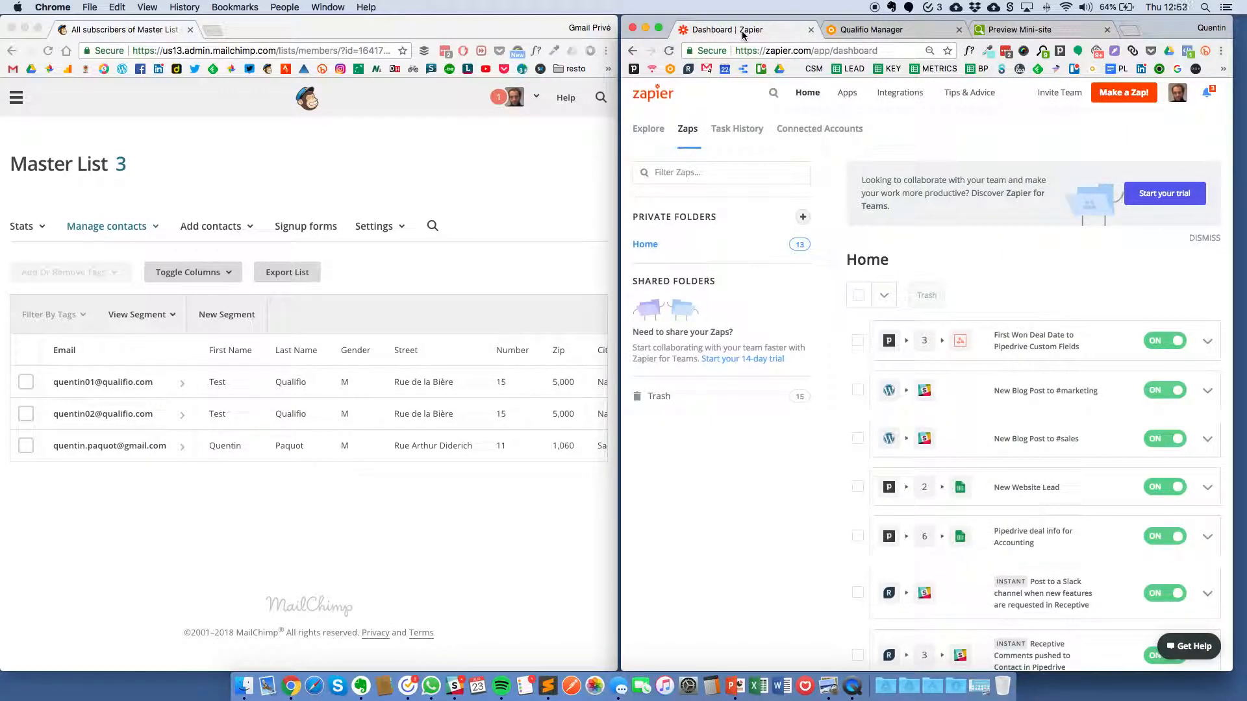
pyautogui.moveTo(817, 51); pyautogui.dragTo(728, 54)
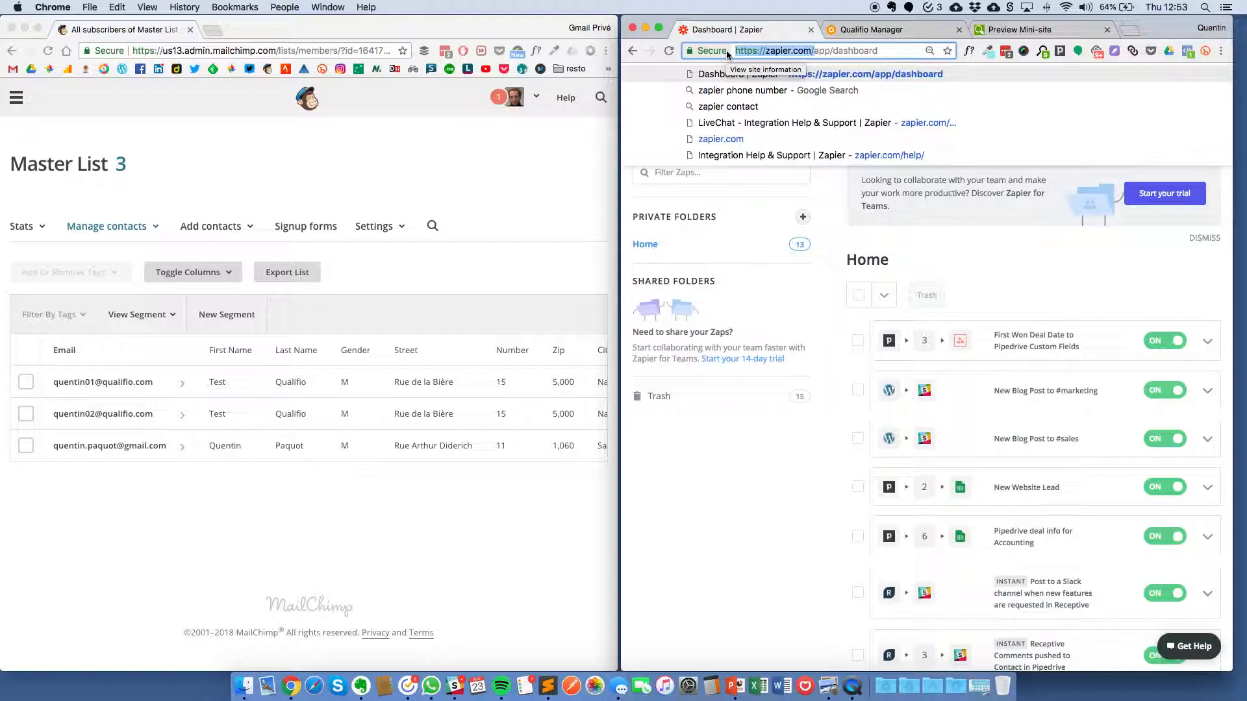
pyautogui.click(727, 461)
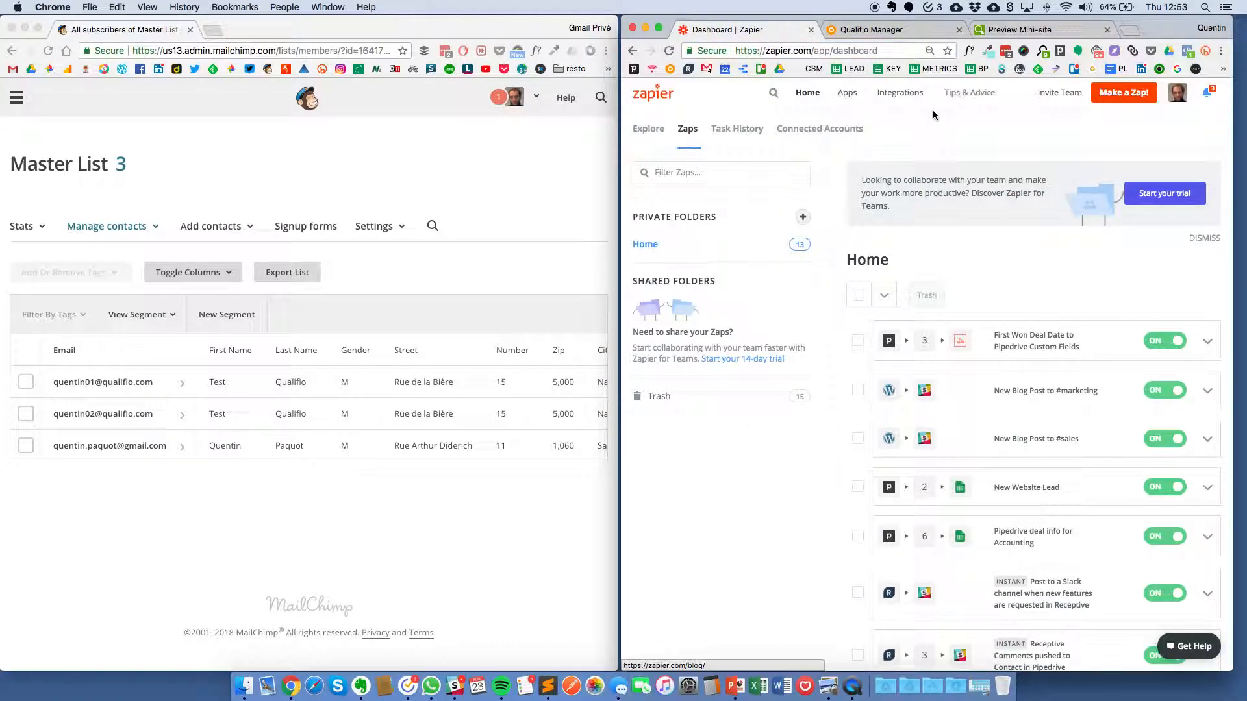
pyautogui.click(1145, 96)
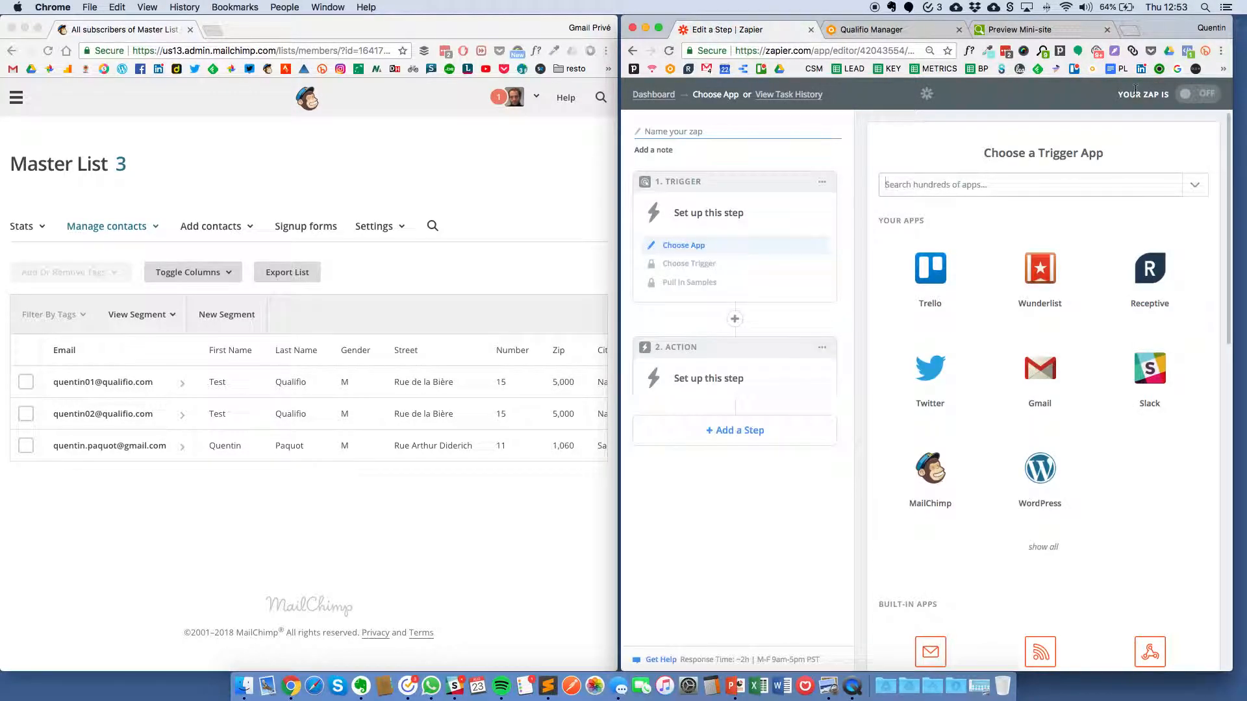
# Step: Search 'webhook' and set the trigger to Webhooks by Zapier's Catch Hook, skipping optional settings
pyautogui.write('webhook')
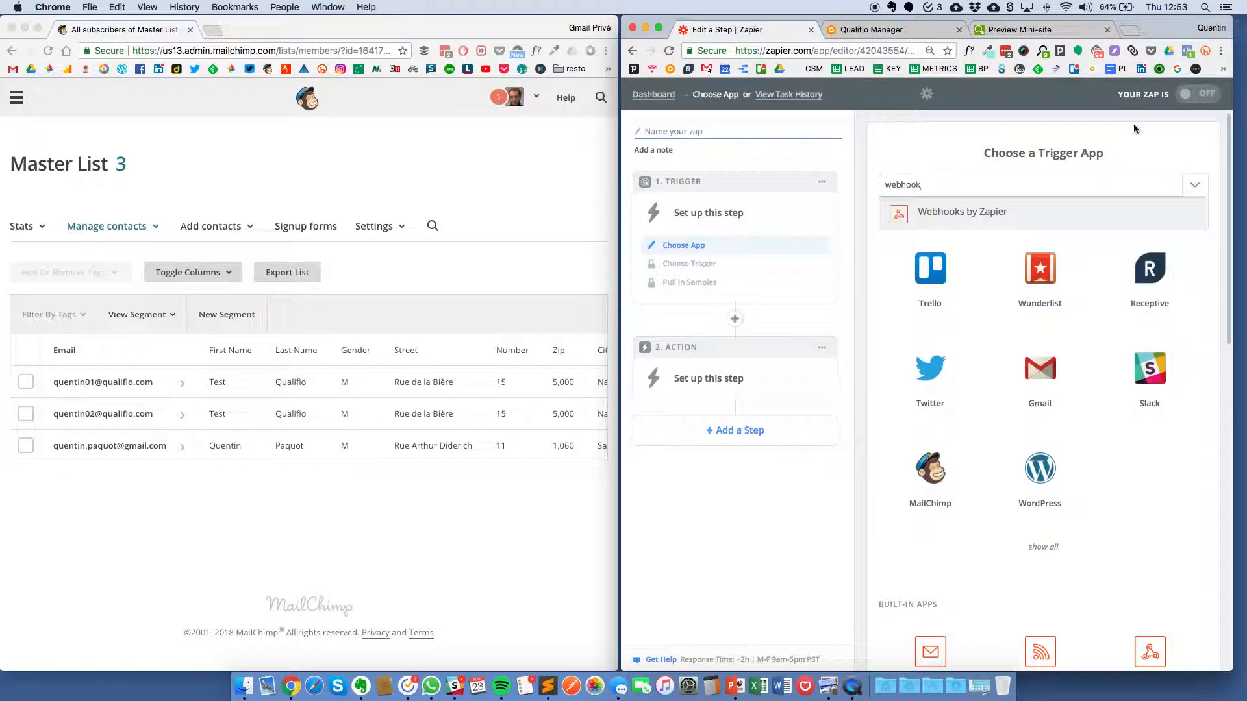
pyautogui.click(1004, 213)
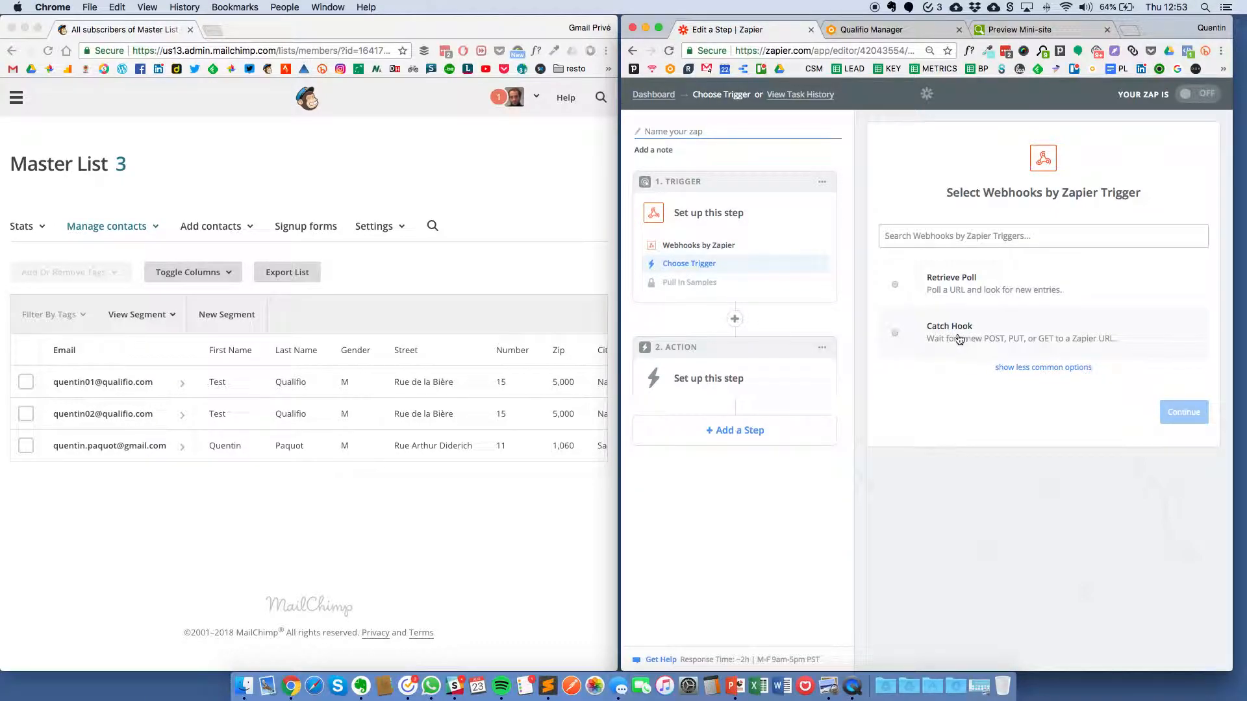
pyautogui.click(960, 339)
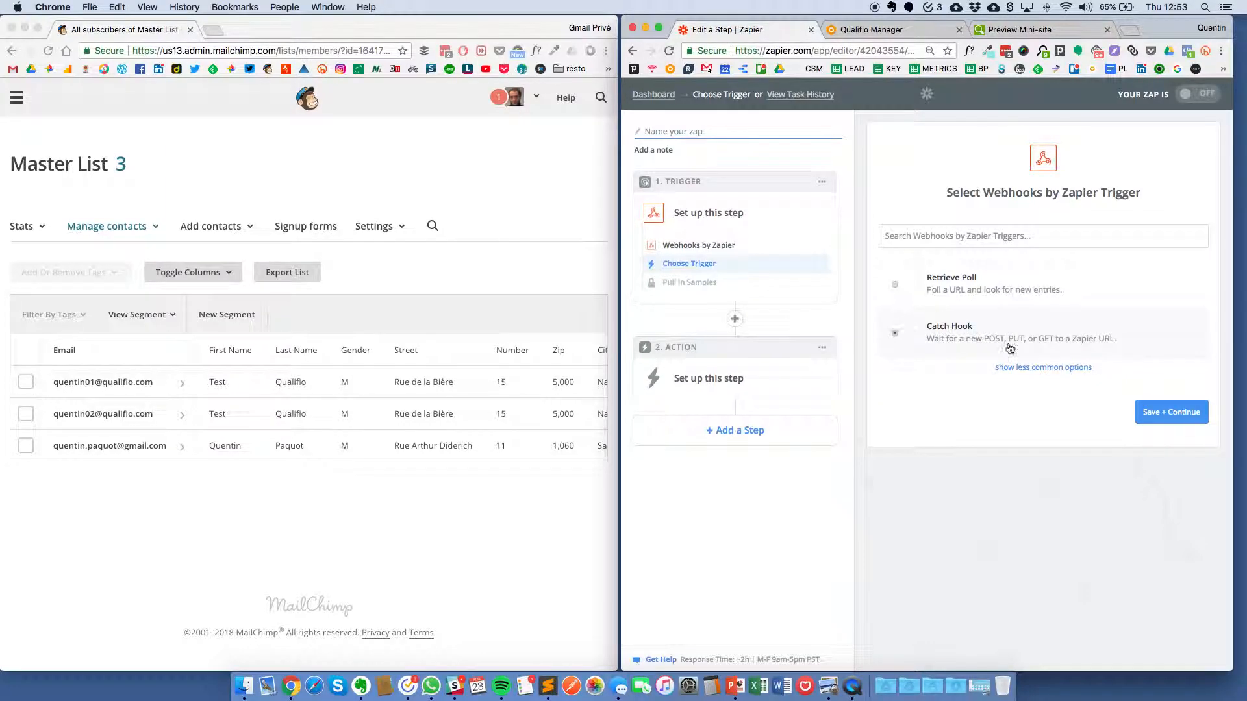
pyautogui.click(1171, 415)
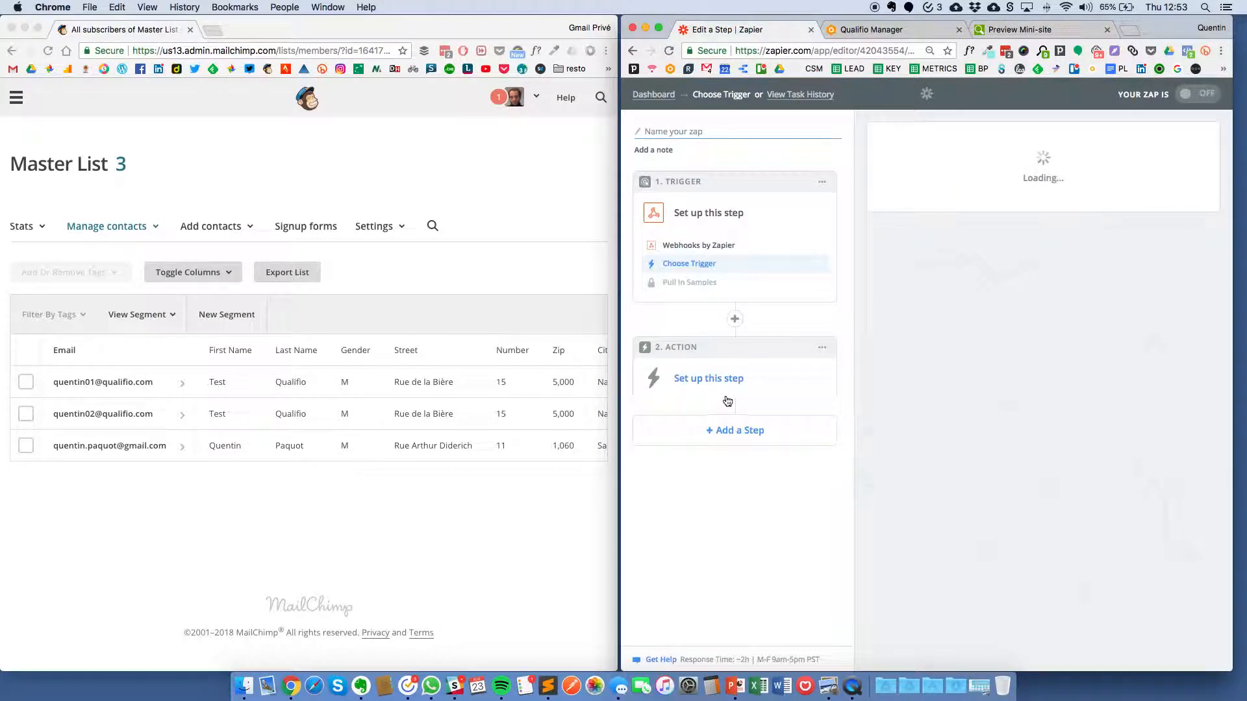
pyautogui.click(1183, 381)
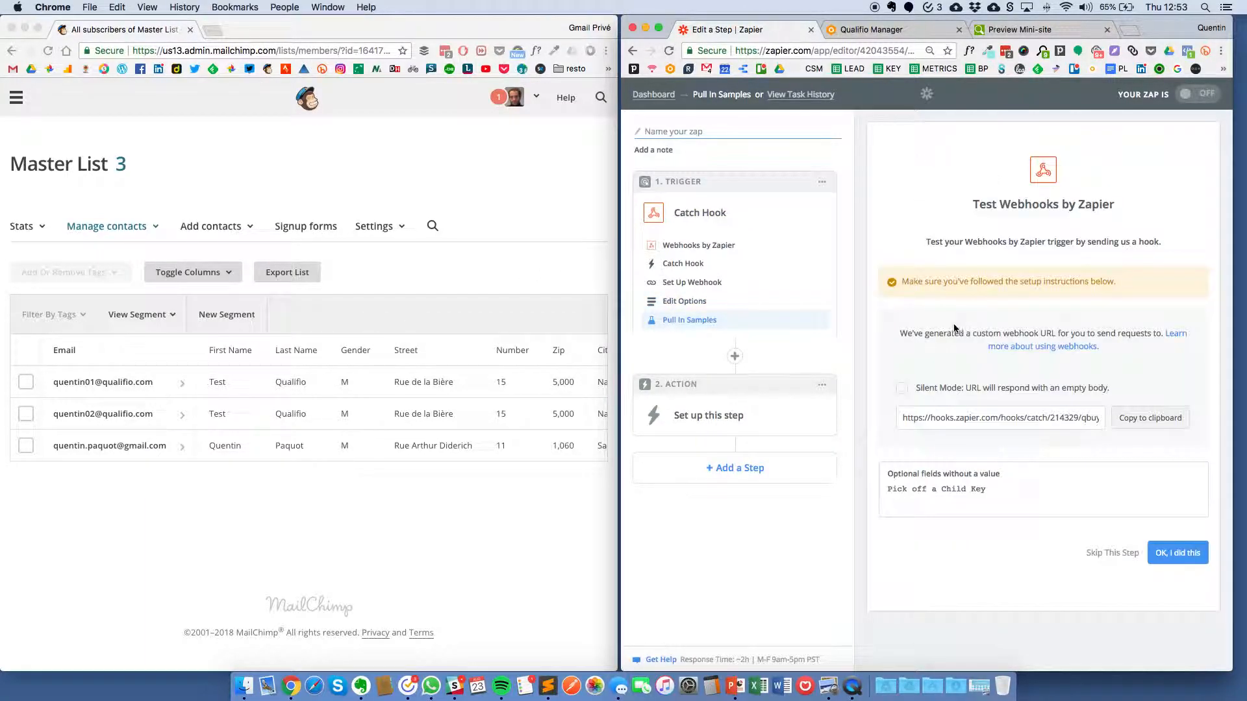
# Step: Copy the custom webhook URL and go back to the dashboard's zap list
pyautogui.moveTo(904, 414); pyautogui.dragTo(1113, 416)
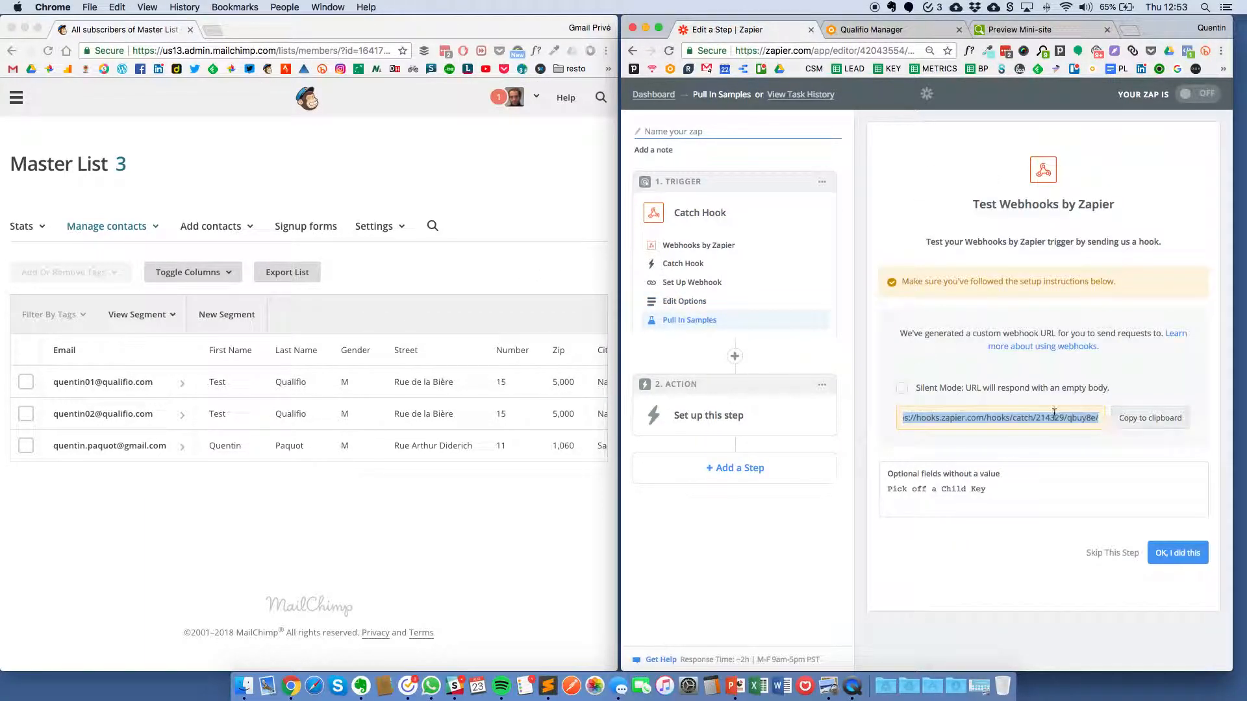
pyautogui.click(1131, 419)
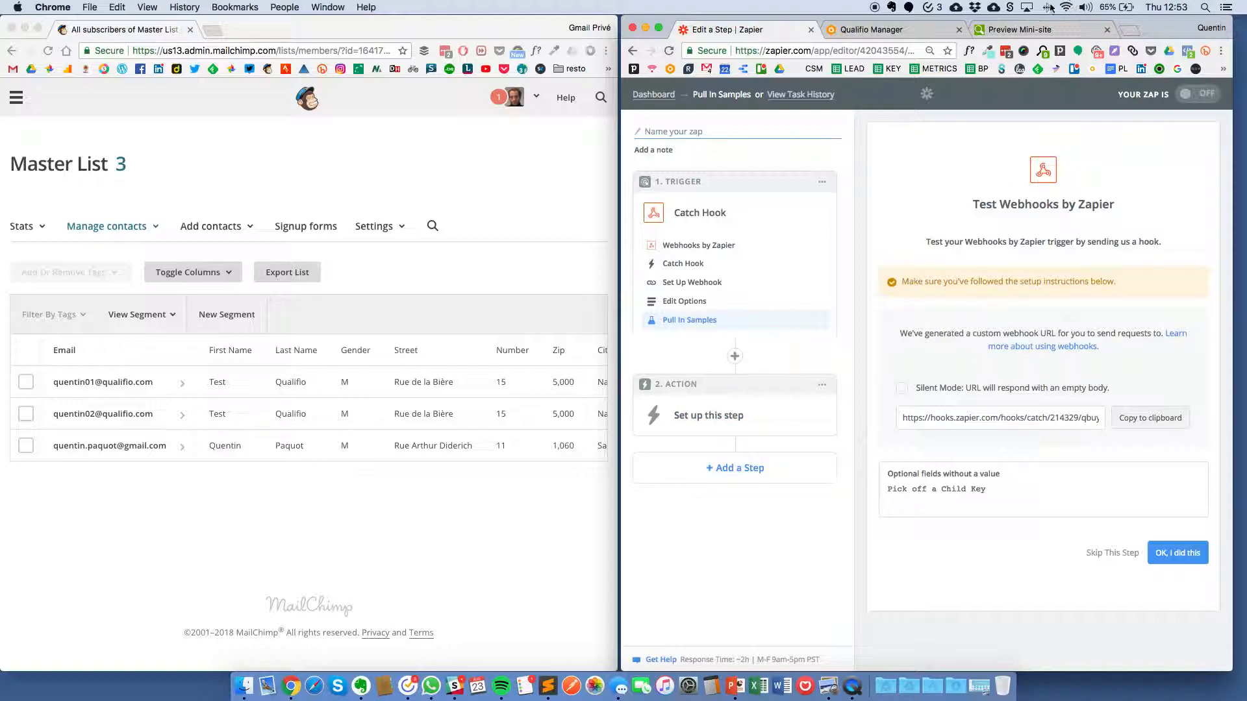
pyautogui.click(639, 96)
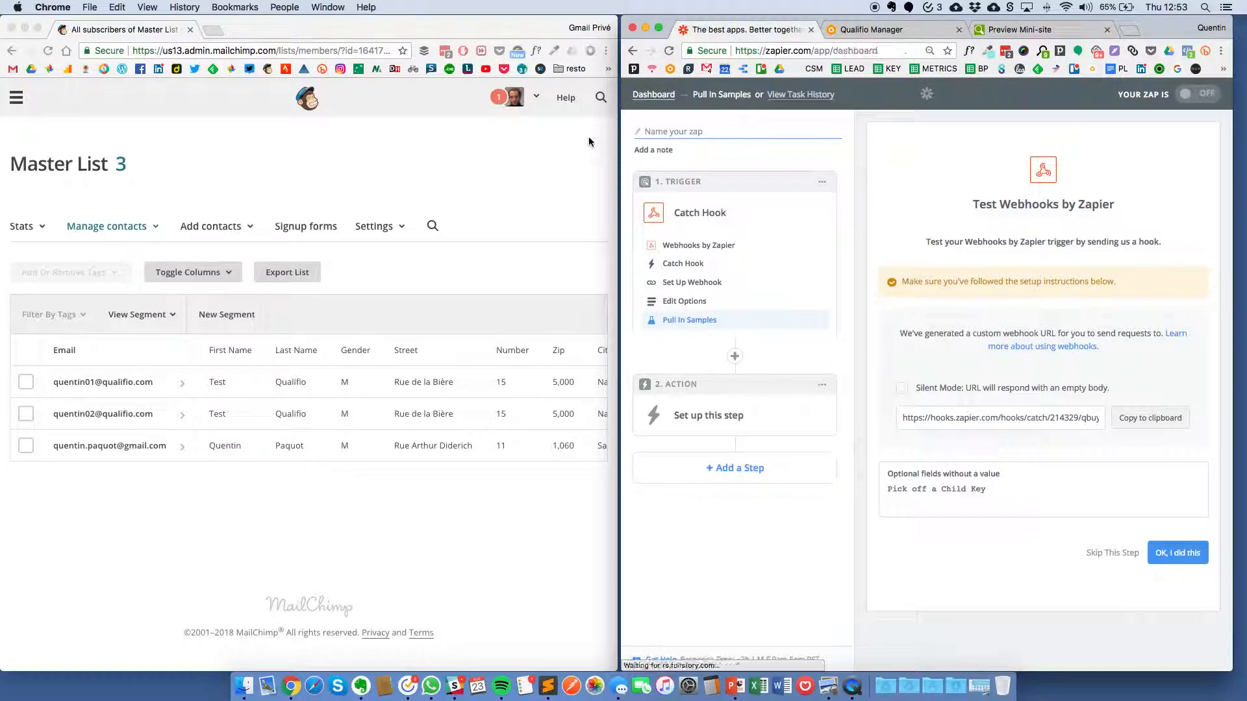
pyautogui.scroll(-10, 942, 253)
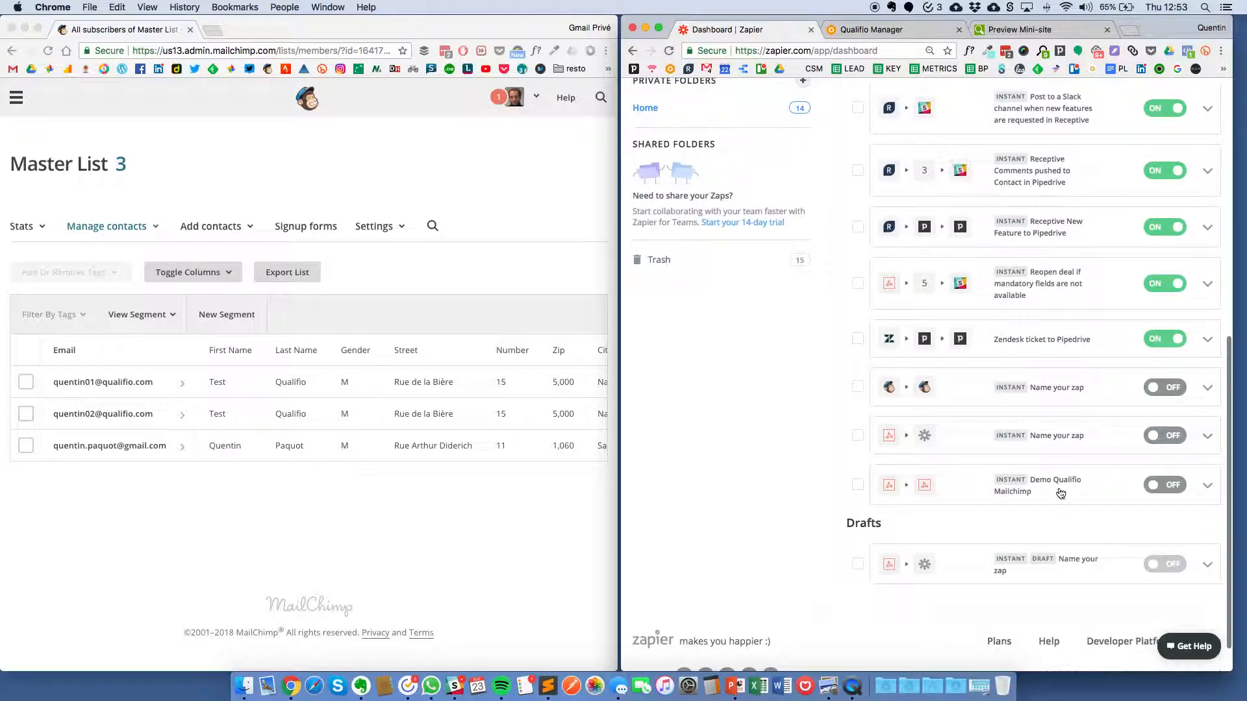
# Step: Open Demo Qualifio Mailchimp and re-test its Catch Hook trigger until it reports Test Successful
pyautogui.click(1062, 490)
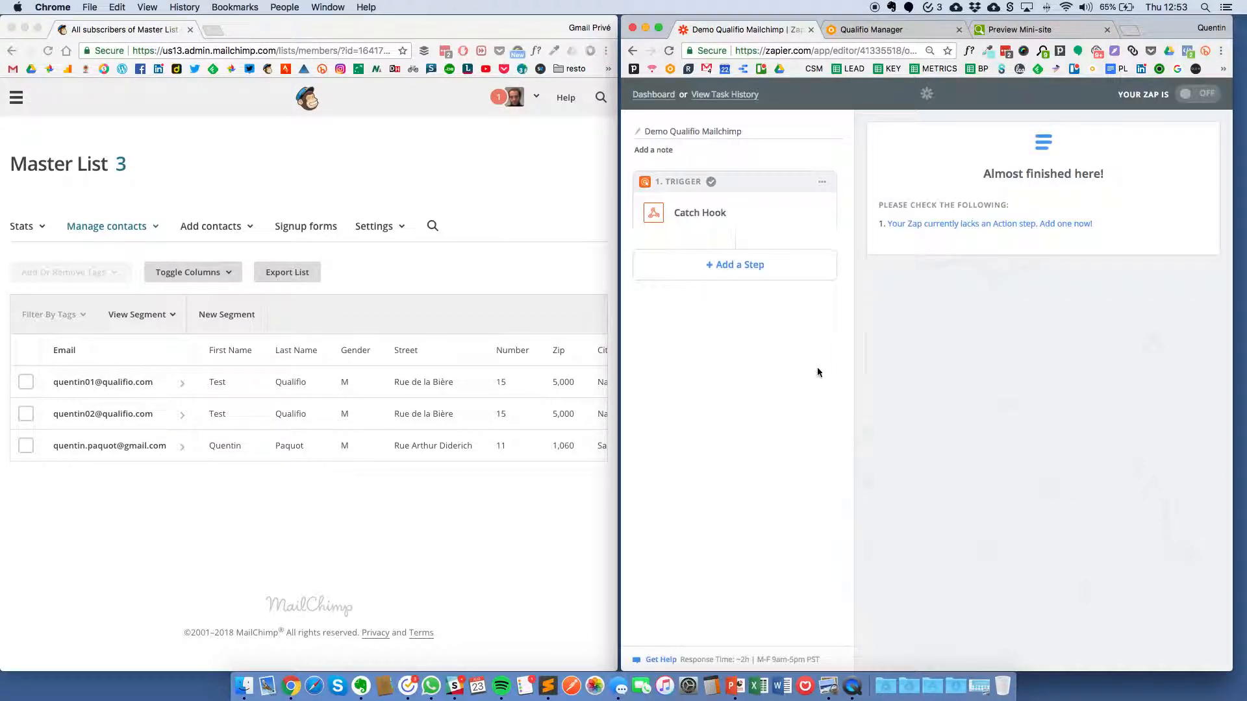
pyautogui.click(708, 212)
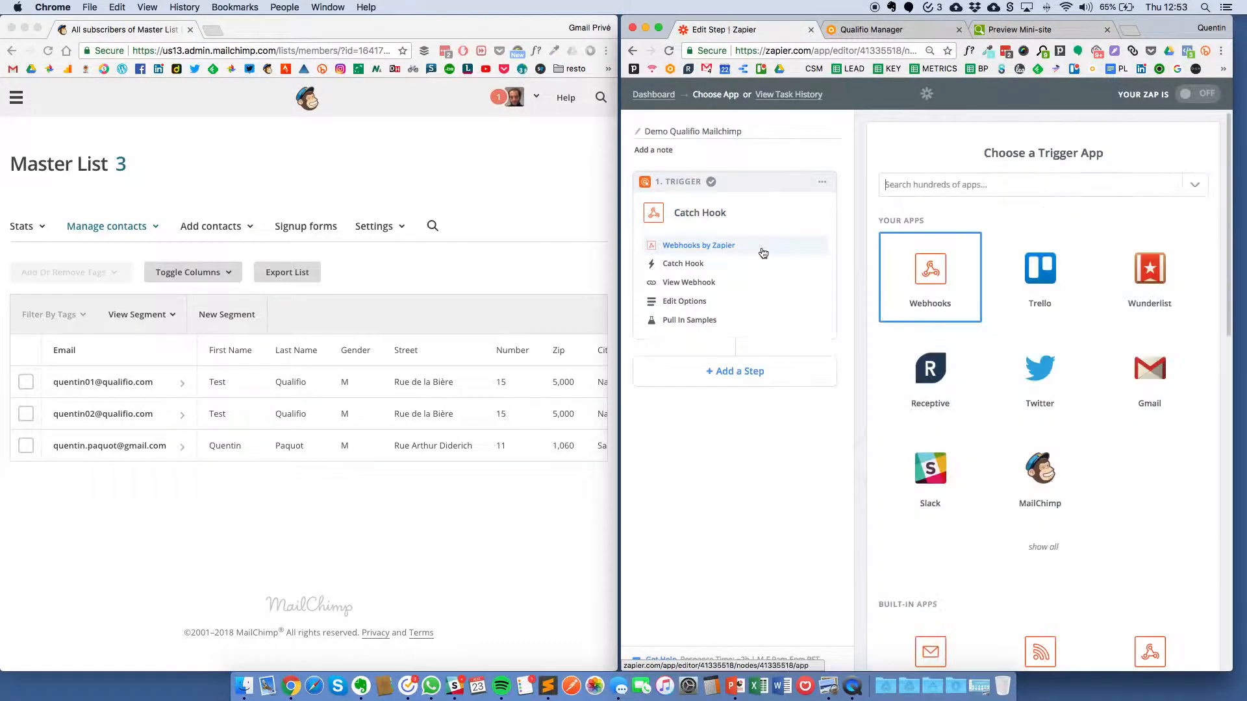
pyautogui.click(689, 265)
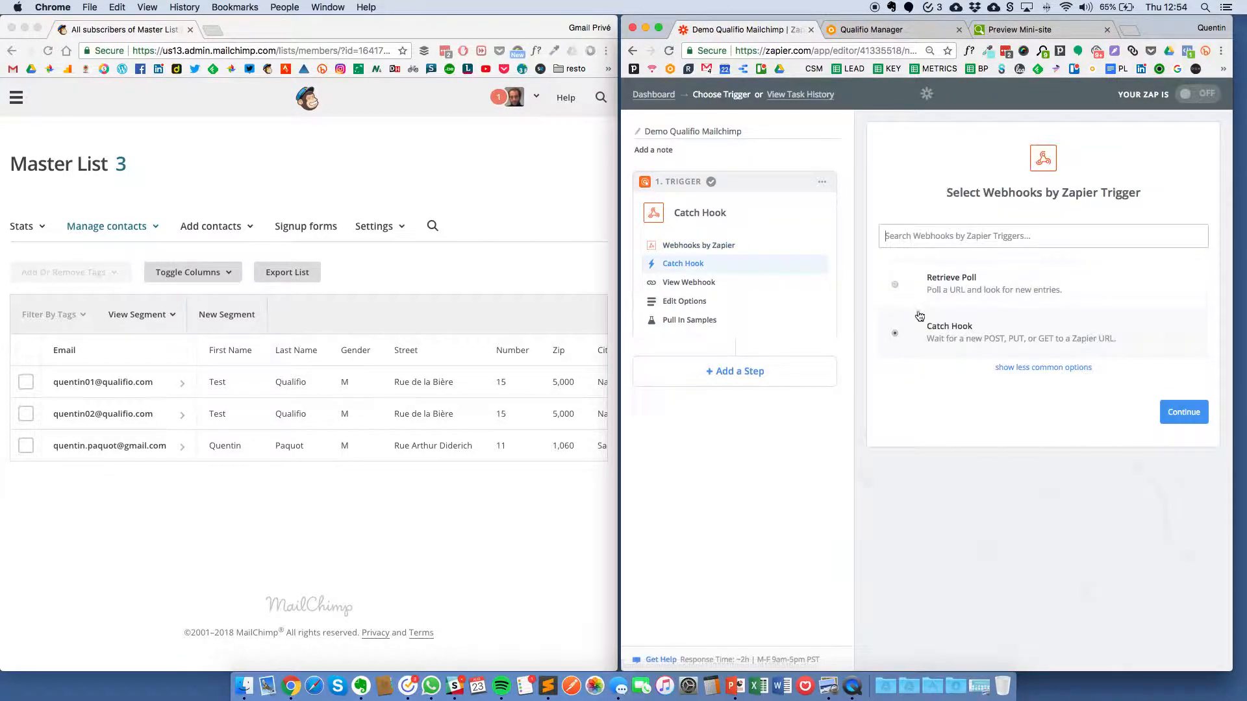
pyautogui.click(690, 300)
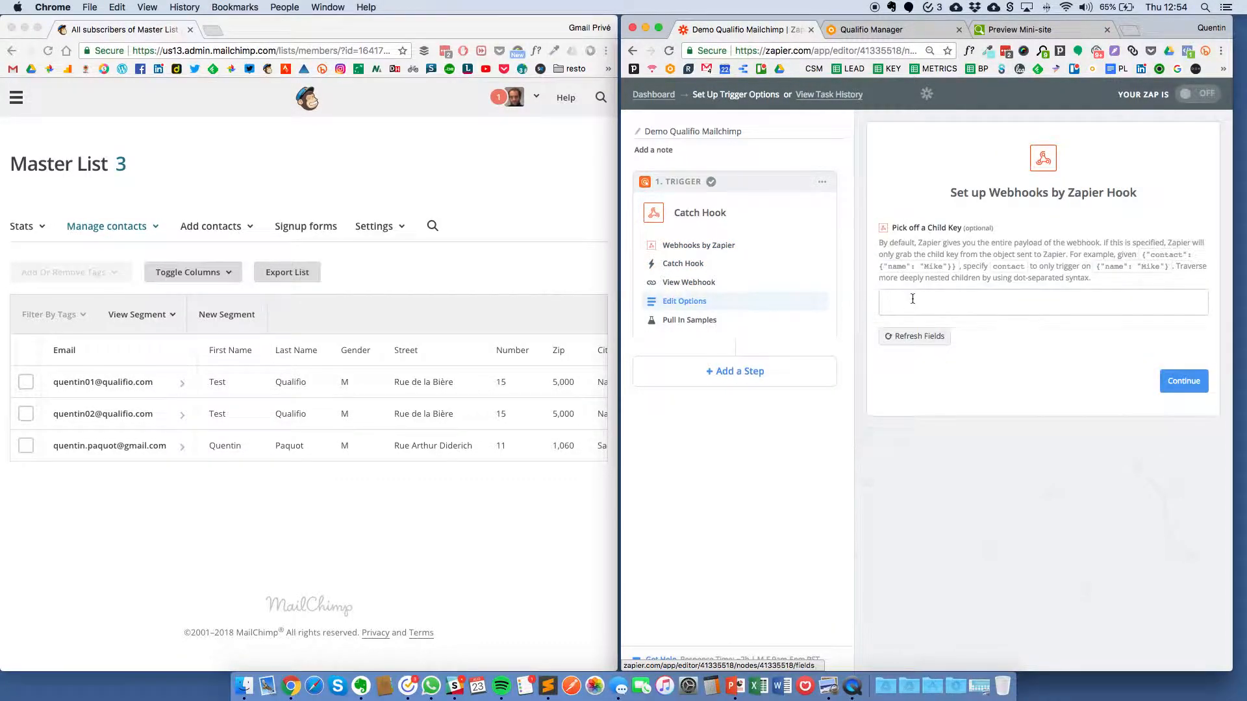
pyautogui.click(676, 320)
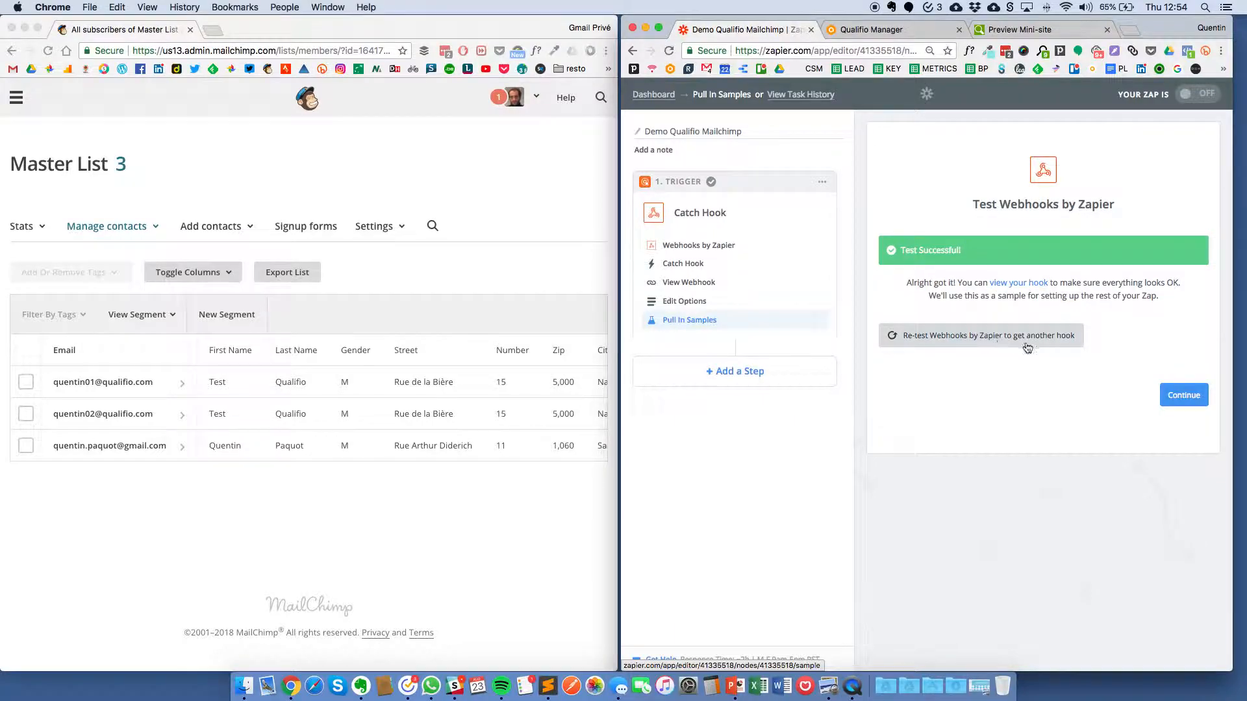
pyautogui.click(980, 344)
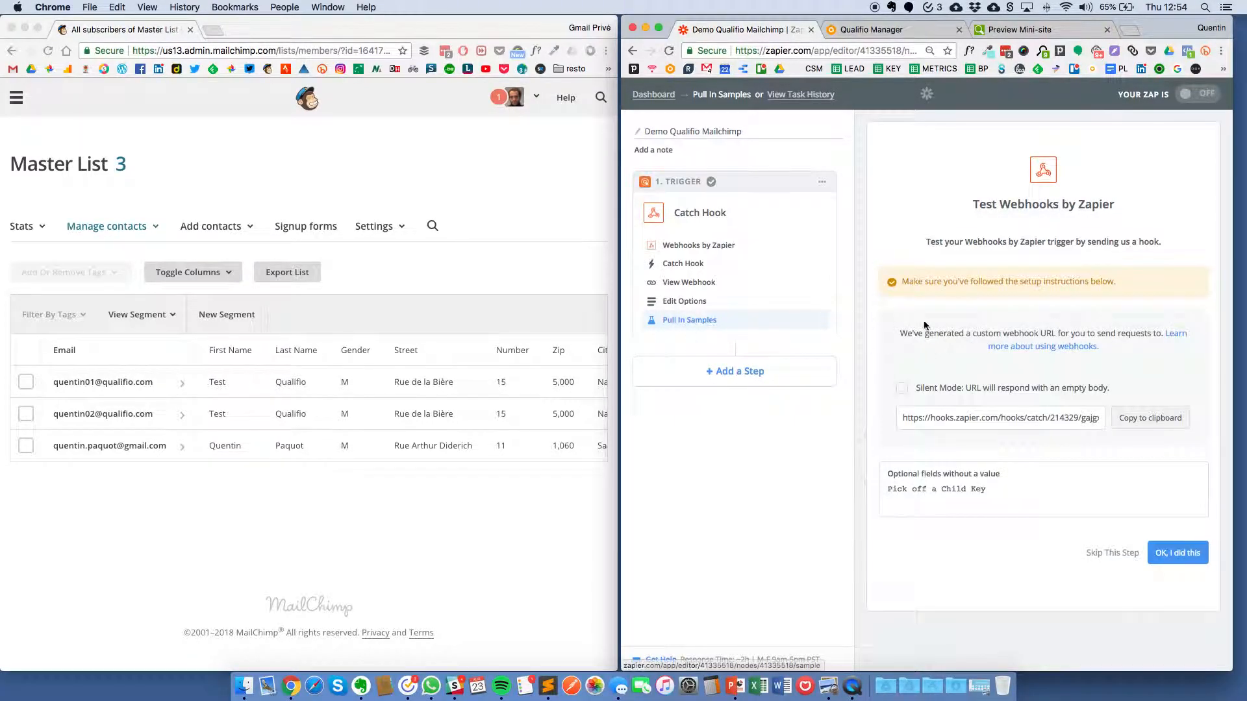
pyautogui.click(1142, 425)
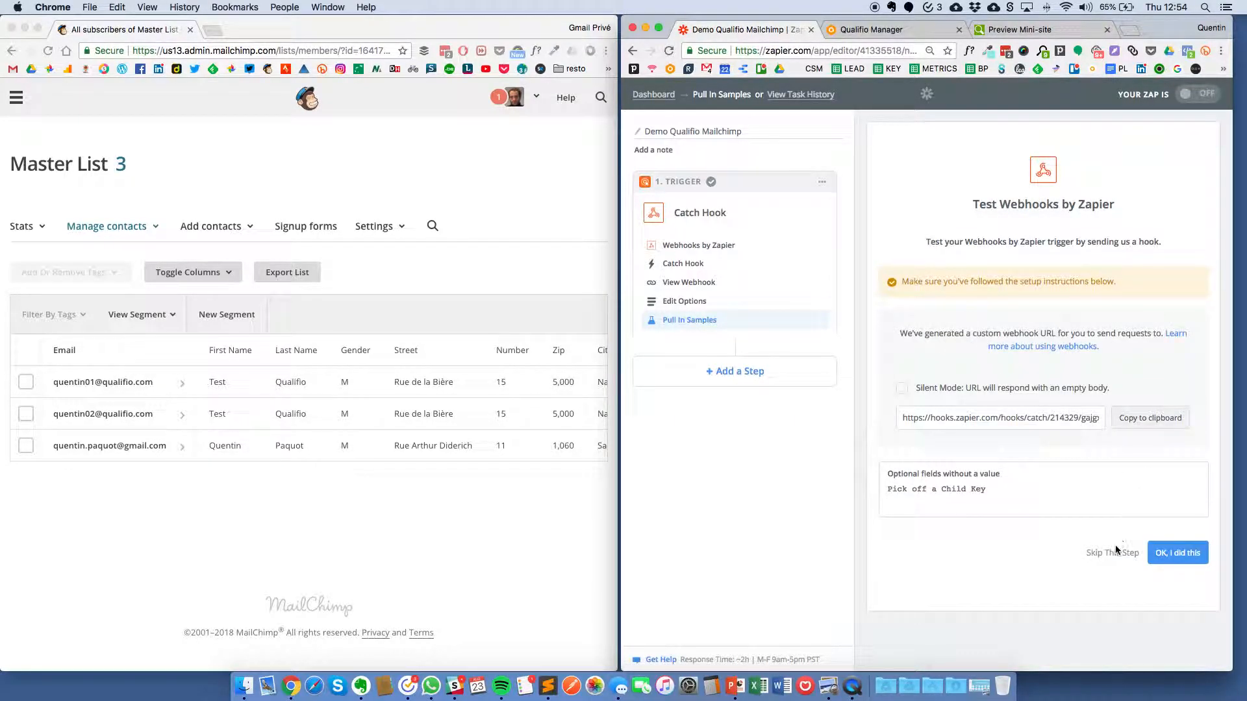
pyautogui.click(1183, 556)
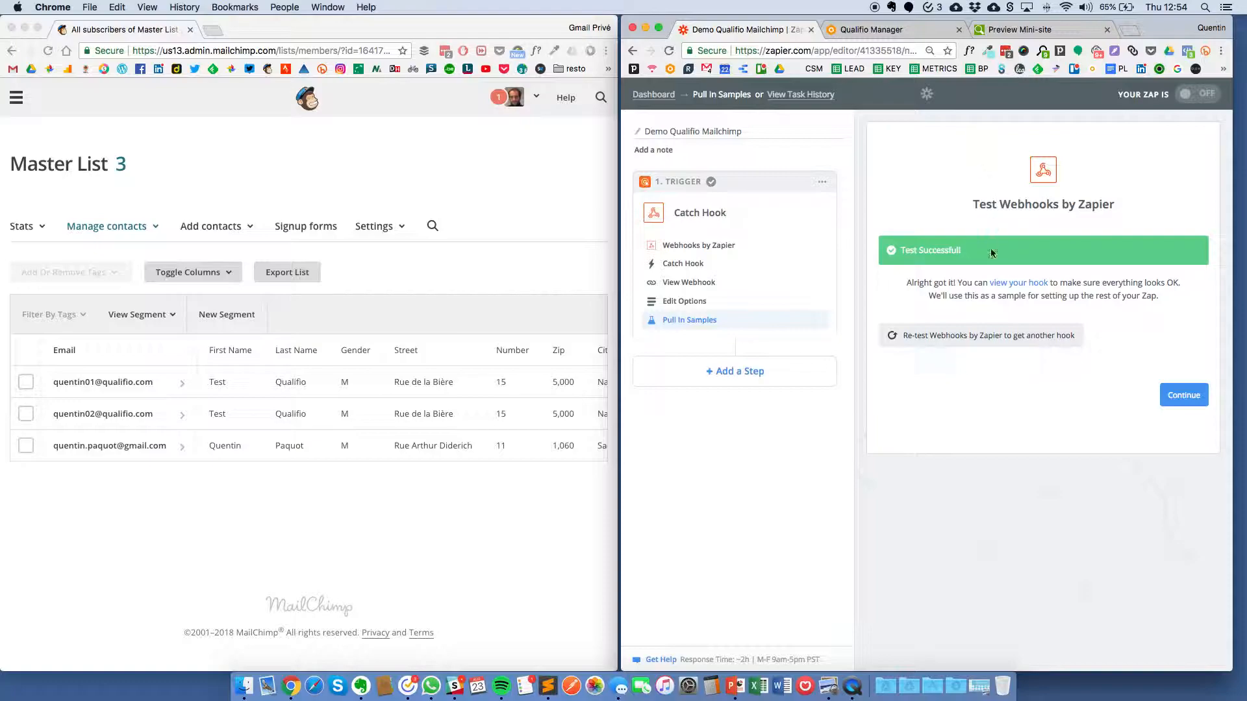
# Step: Inspect the received hook's sample fields, including crm__firstname, sso__sportnews and game__themes
pyautogui.click(1010, 286)
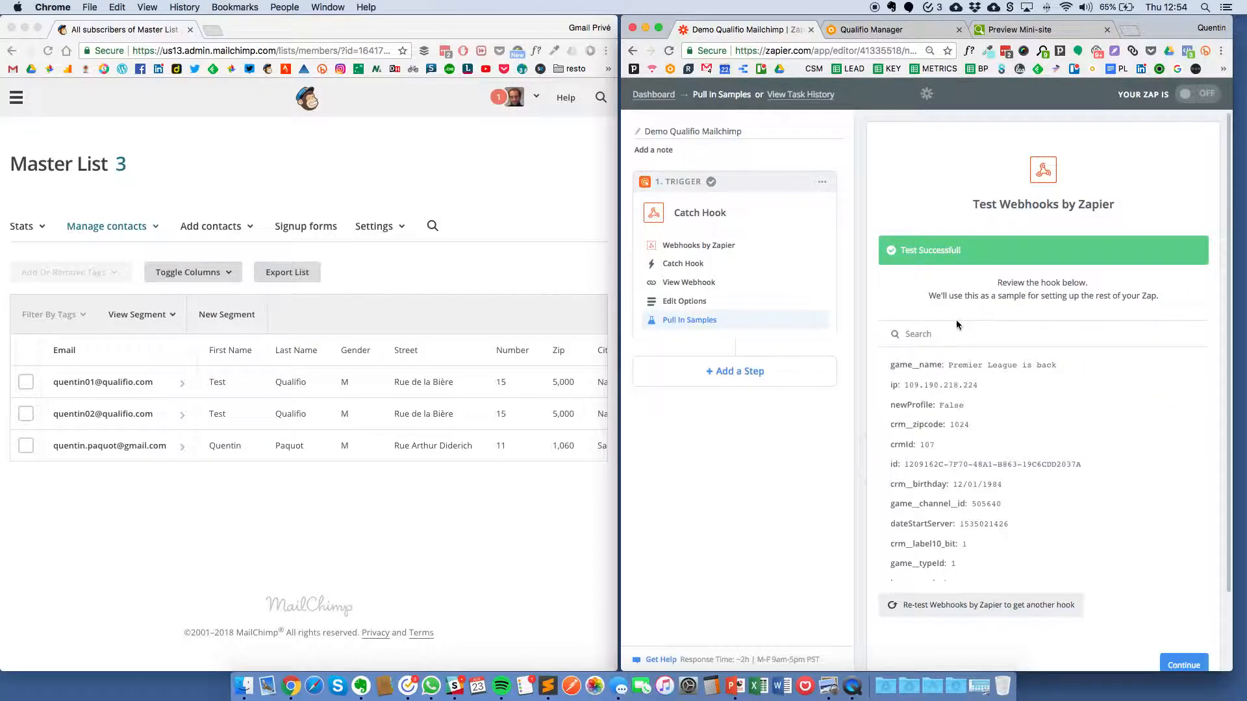
pyautogui.moveTo(964, 366); pyautogui.dragTo(961, 566)
pyautogui.click(946, 445)
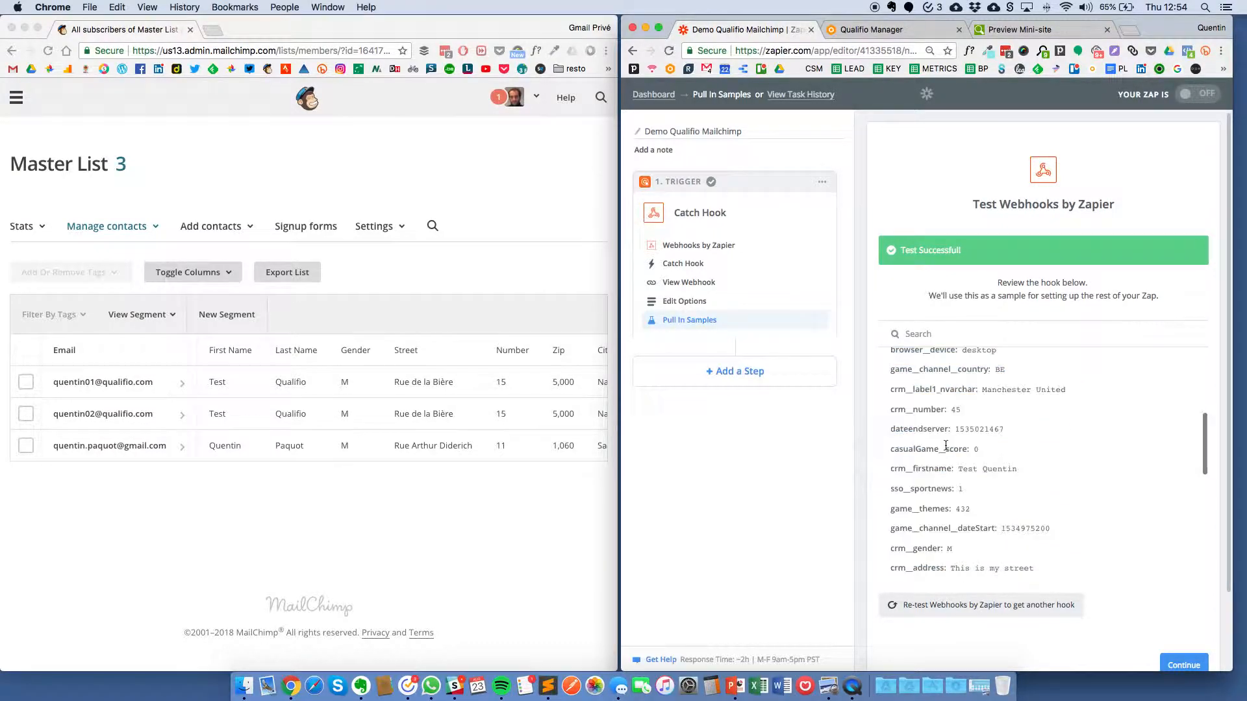
pyautogui.doubleClick(915, 469)
pyautogui.moveTo(921, 489); pyautogui.dragTo(953, 509)
pyautogui.click(1000, 515)
pyautogui.scroll(1, 993, 507)
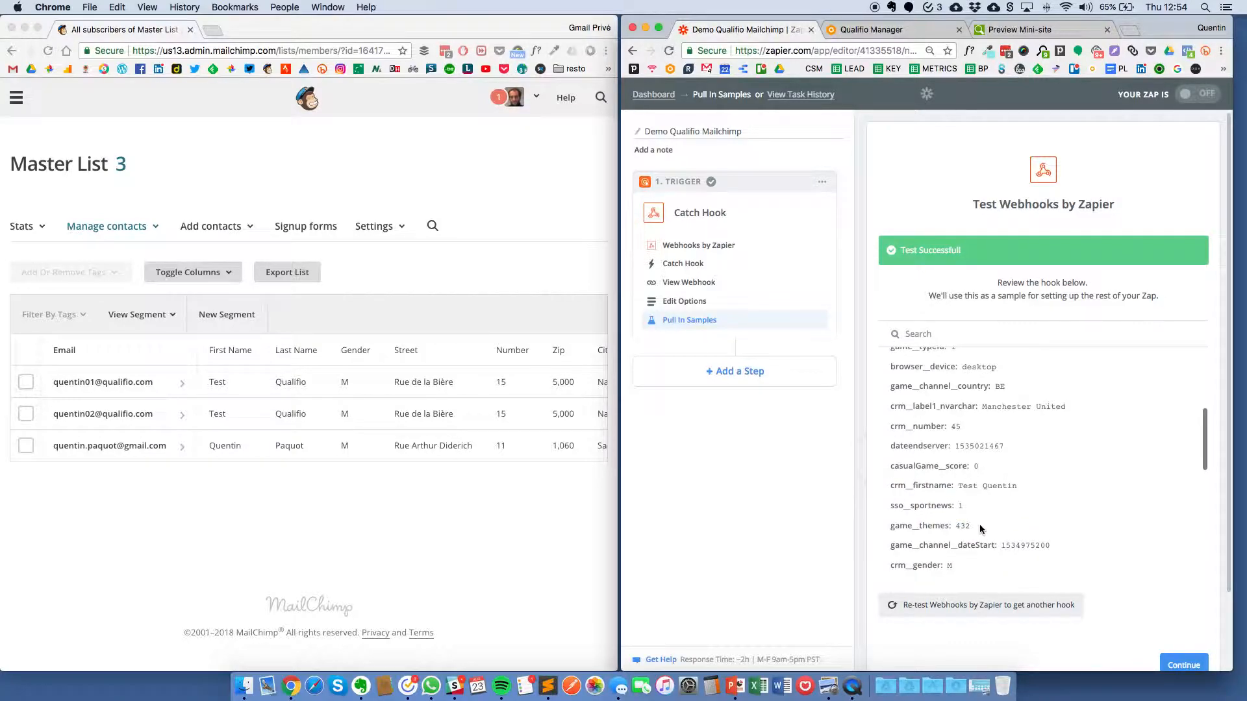
pyautogui.scroll(2, 982, 513)
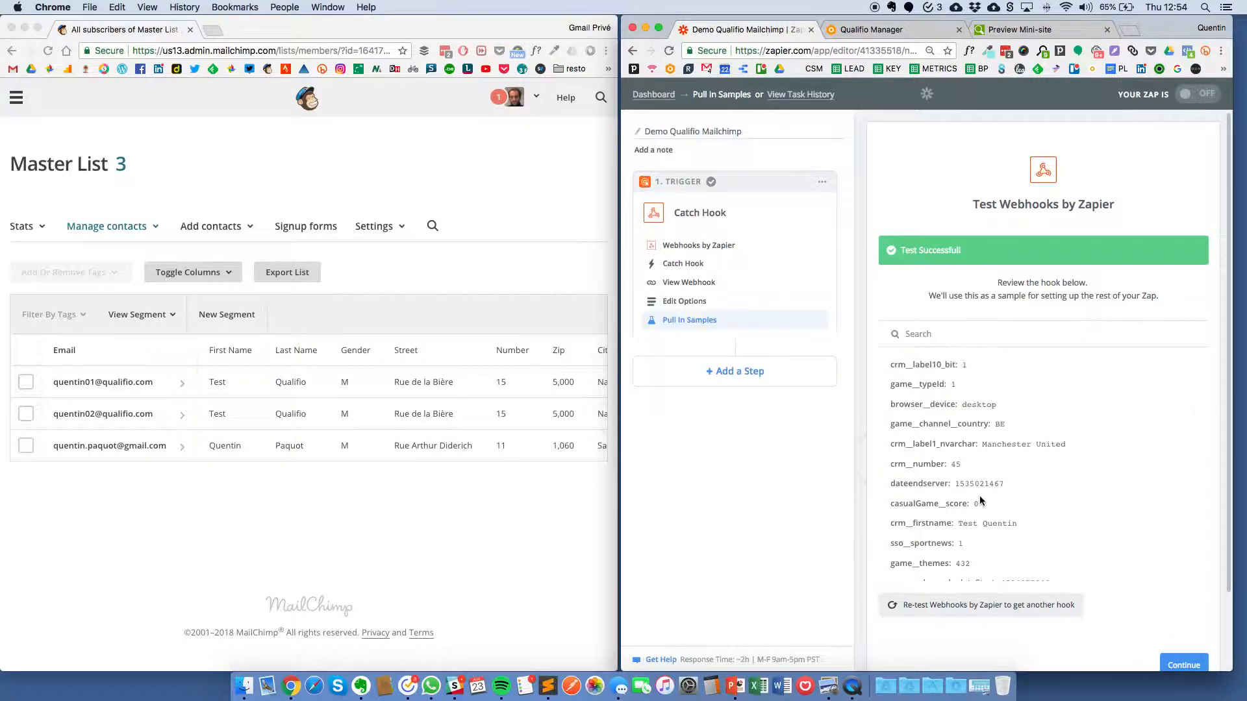
pyautogui.scroll(9, 979, 496)
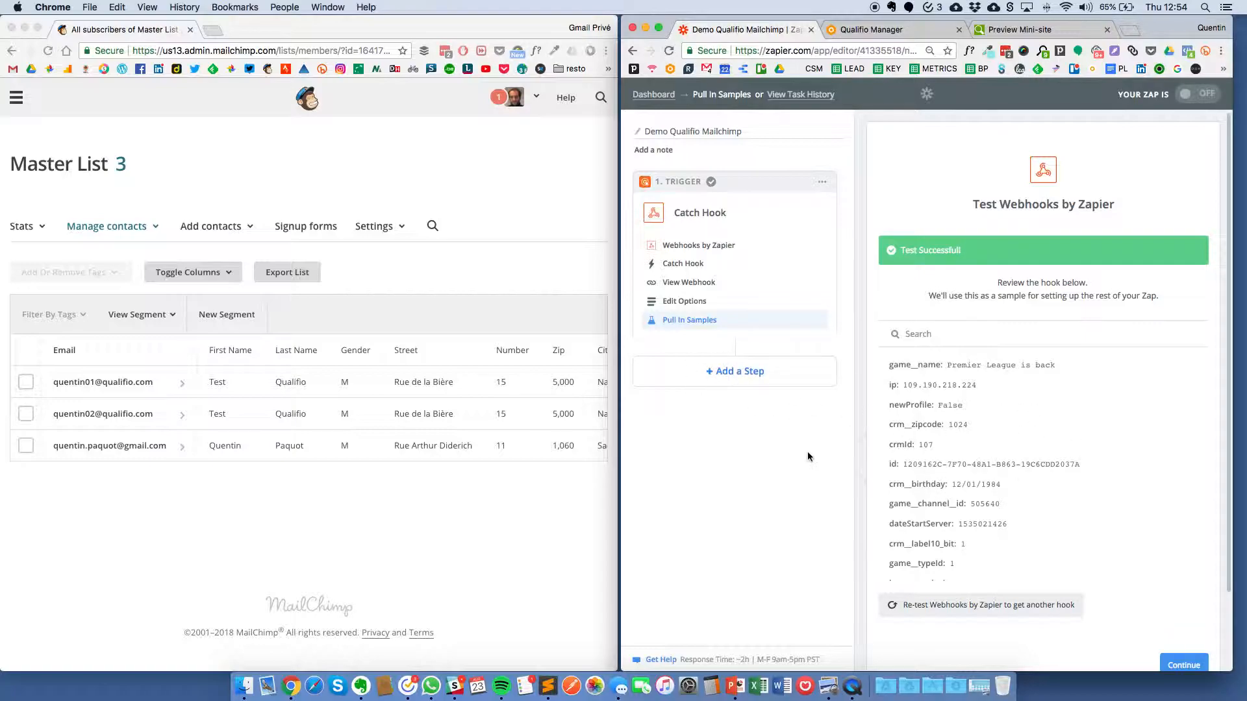
# Step: Add a new step after the trigger, searching 'filter' and choosing Filter by Zapier
pyautogui.click(735, 371)
pyautogui.click(972, 185)
pyautogui.write('filter')
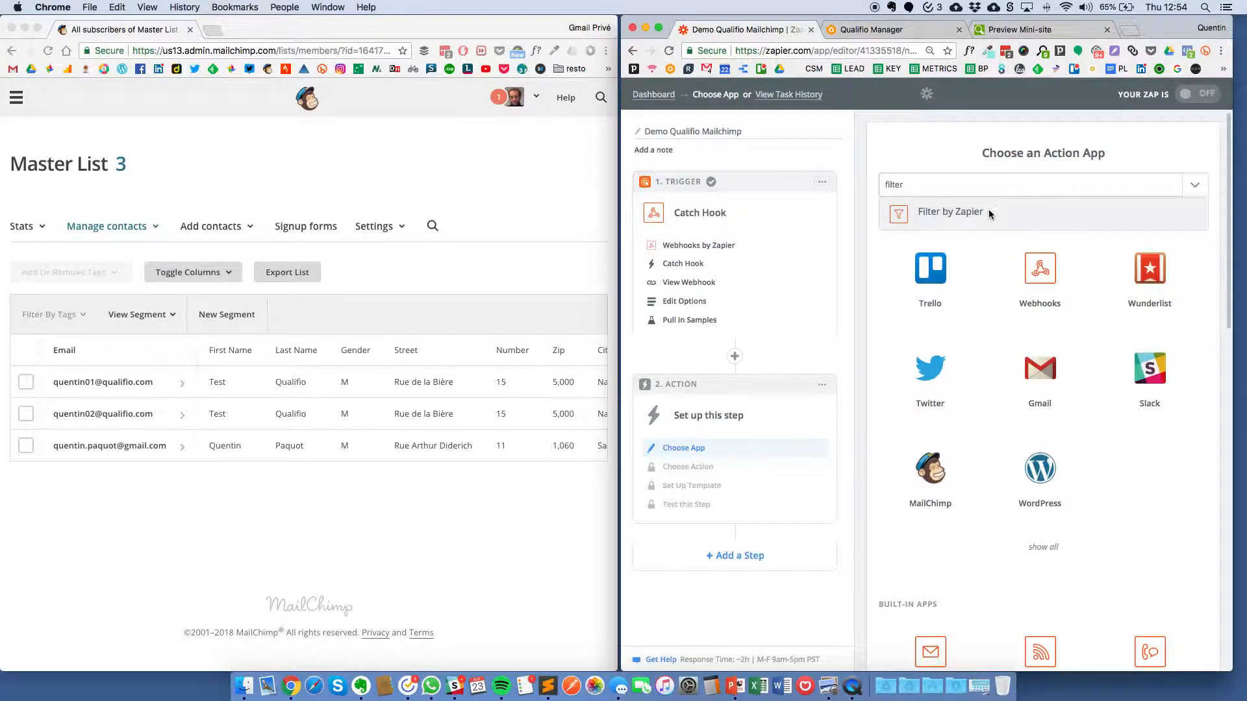
pyautogui.click(992, 211)
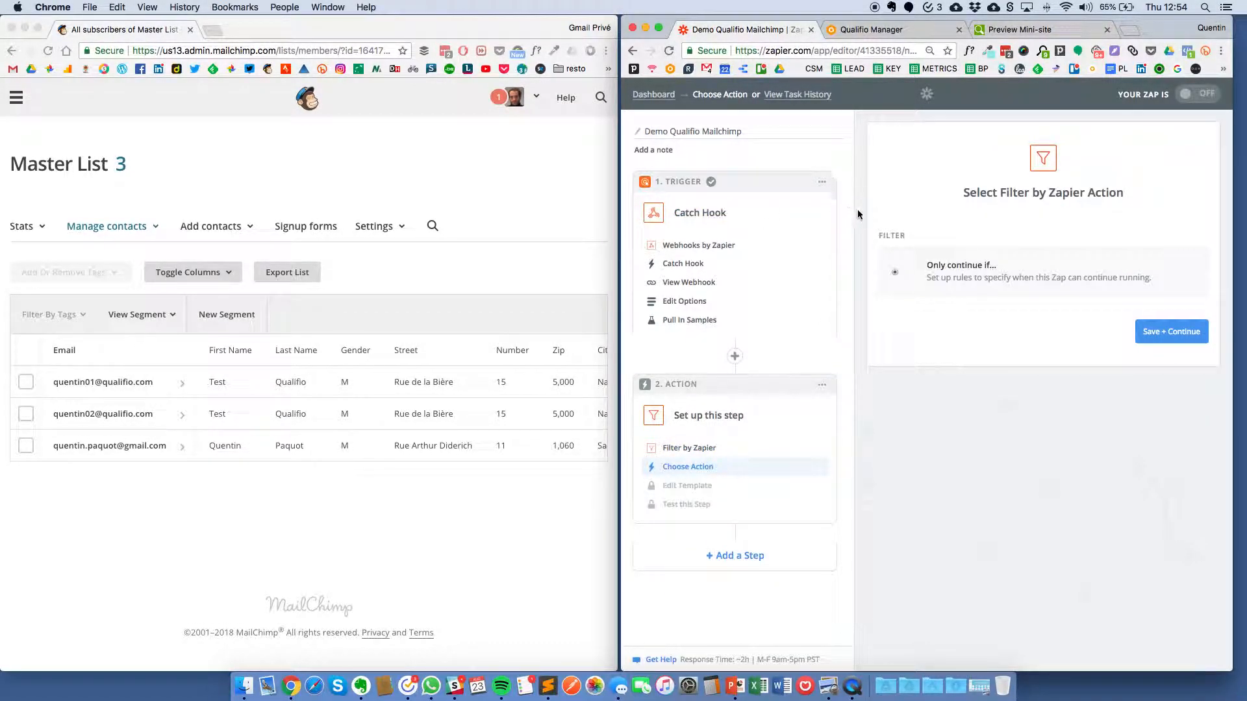
# Step: Open the Premier League is back campaign's Form step and expand its Opt-ins section
pyautogui.click(874, 29)
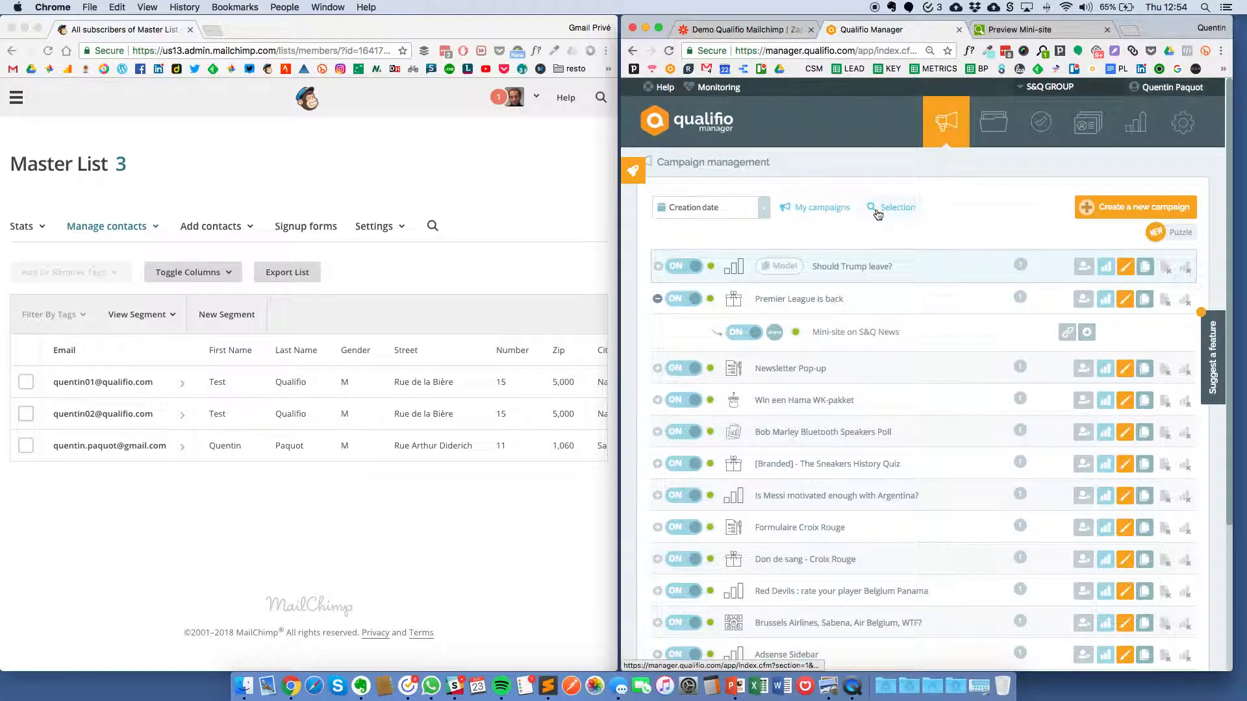
pyautogui.click(830, 301)
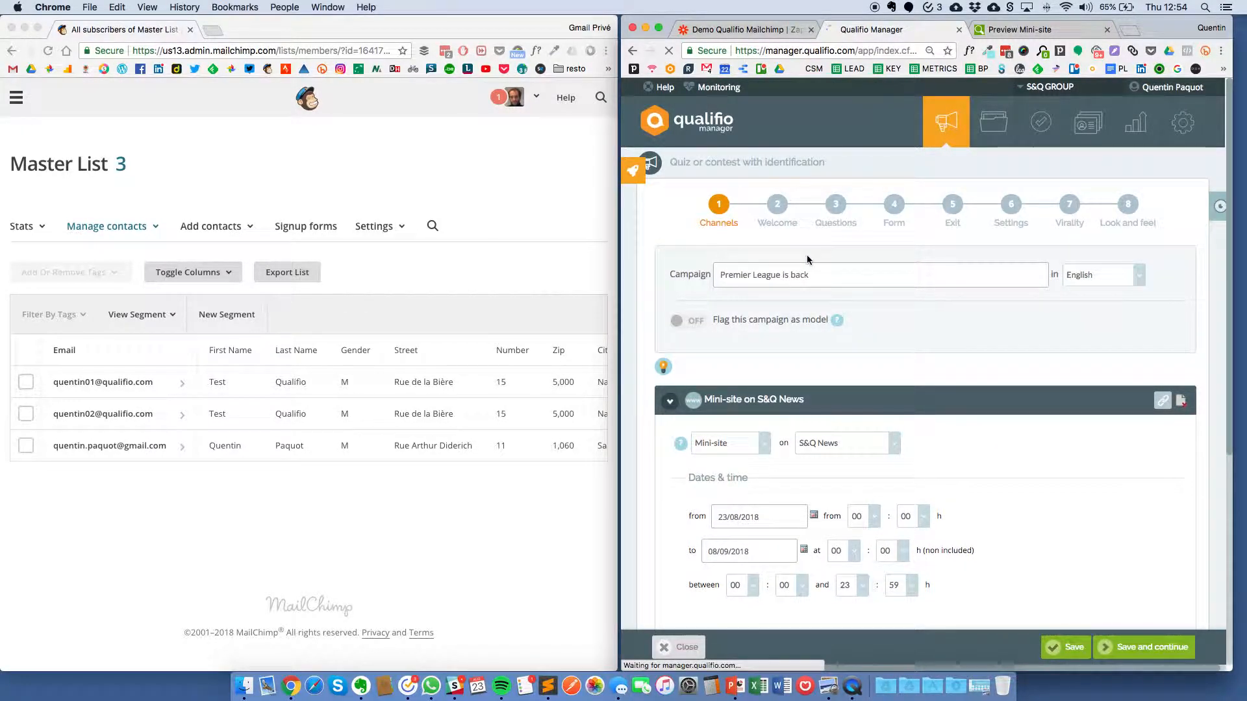
pyautogui.scroll(-10, 903, 232)
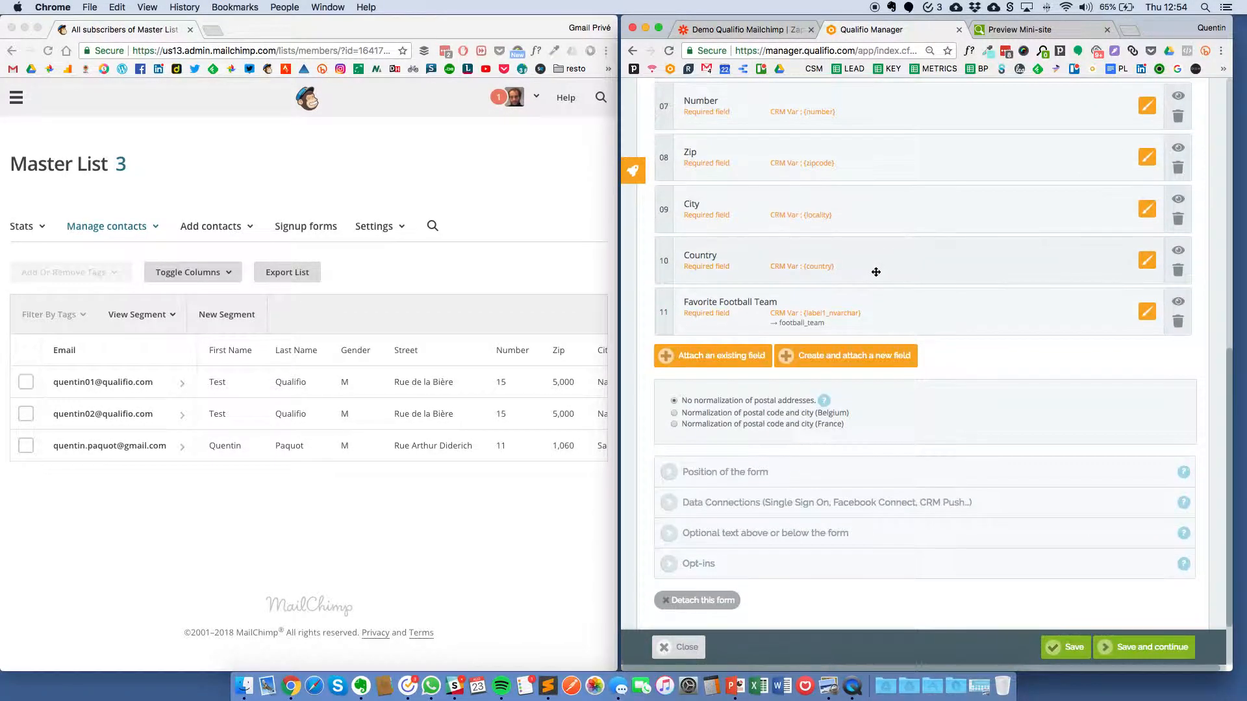
pyautogui.click(720, 488)
pyautogui.scroll(-4, 747, 455)
pyautogui.moveTo(770, 408); pyautogui.dragTo(929, 421)
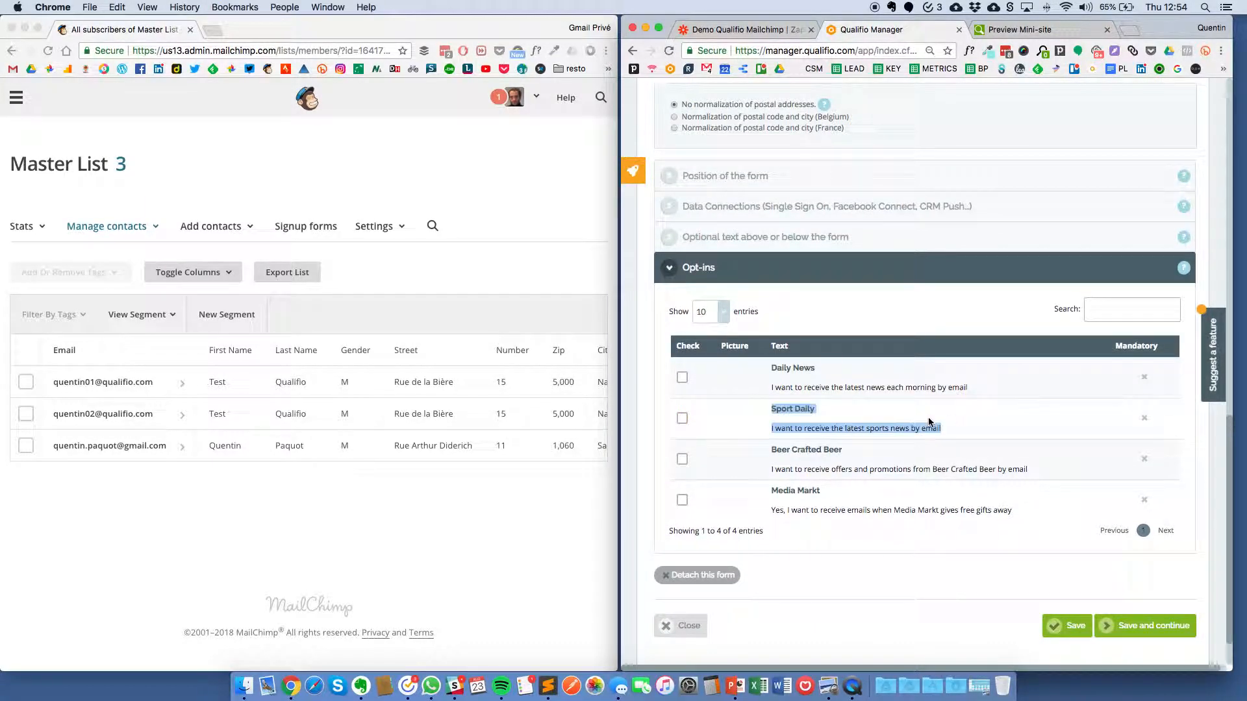
pyautogui.scroll(13, 1019, 424)
pyautogui.scroll(-13, 1013, 228)
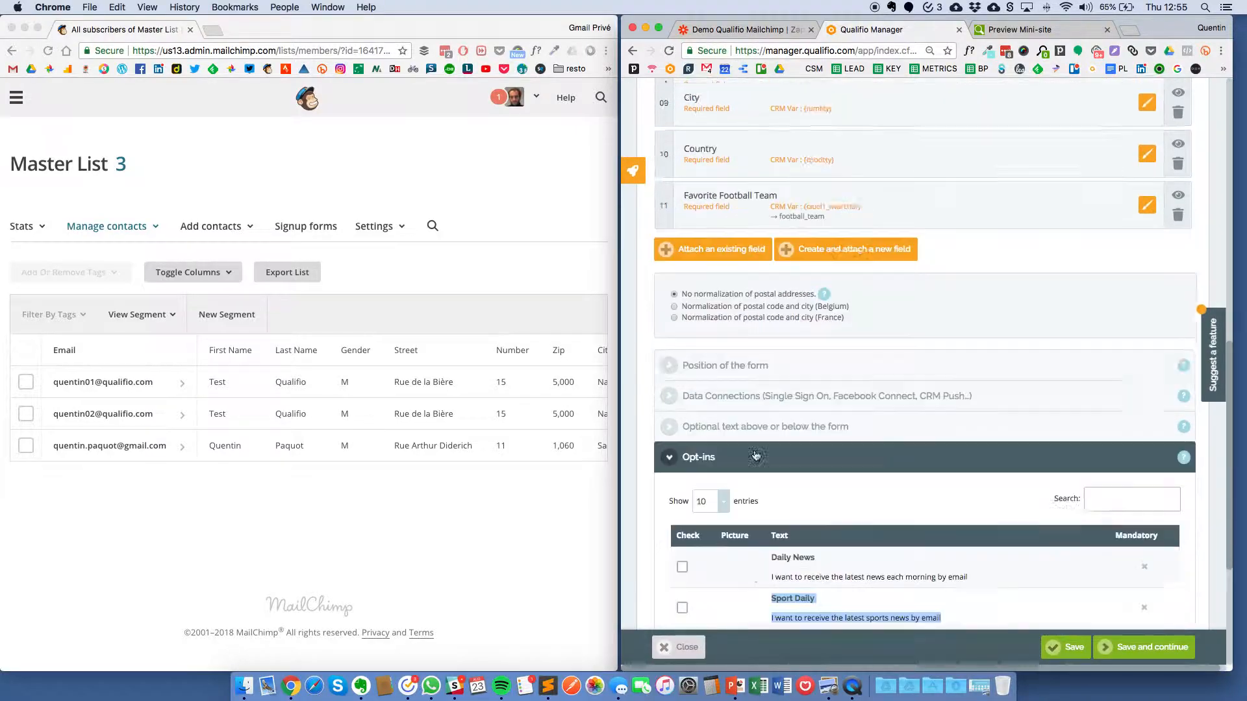
pyautogui.click(682, 434)
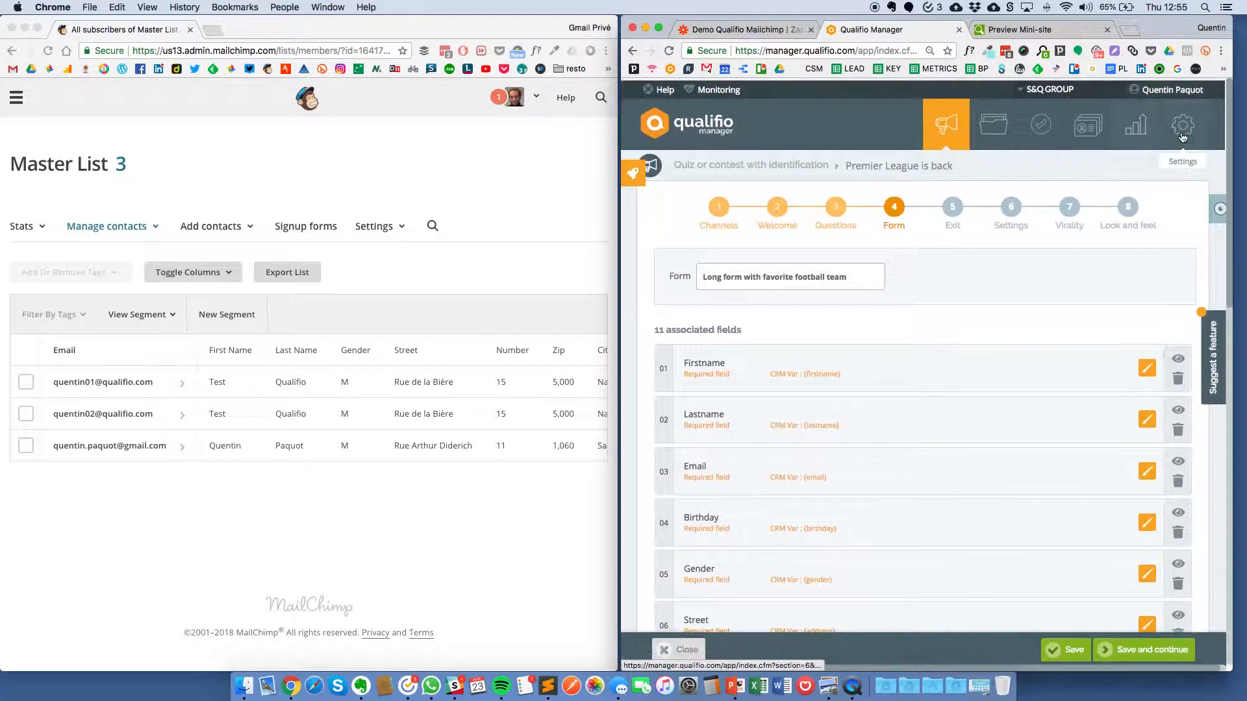
# Step: Open Management of CRM custom variables and look up newsletter_sport, stored as {label10_bit}
pyautogui.scroll(-9, 855, 396)
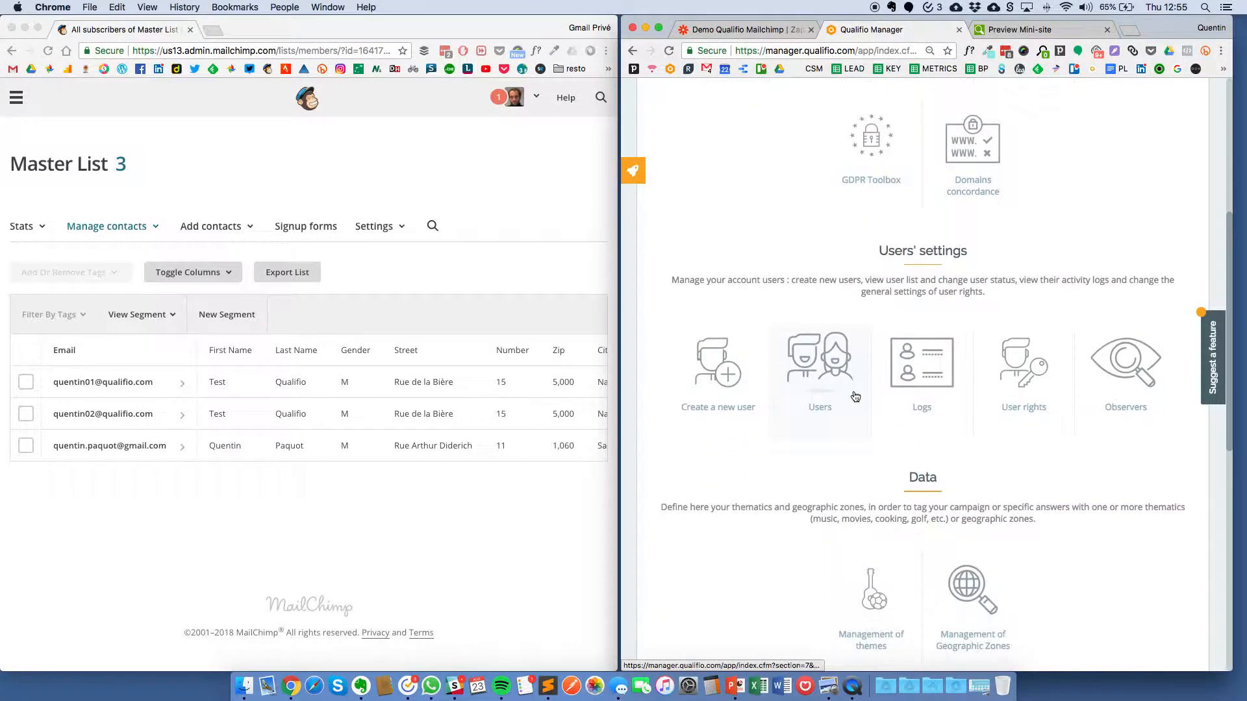
pyautogui.scroll(-5, 909, 481)
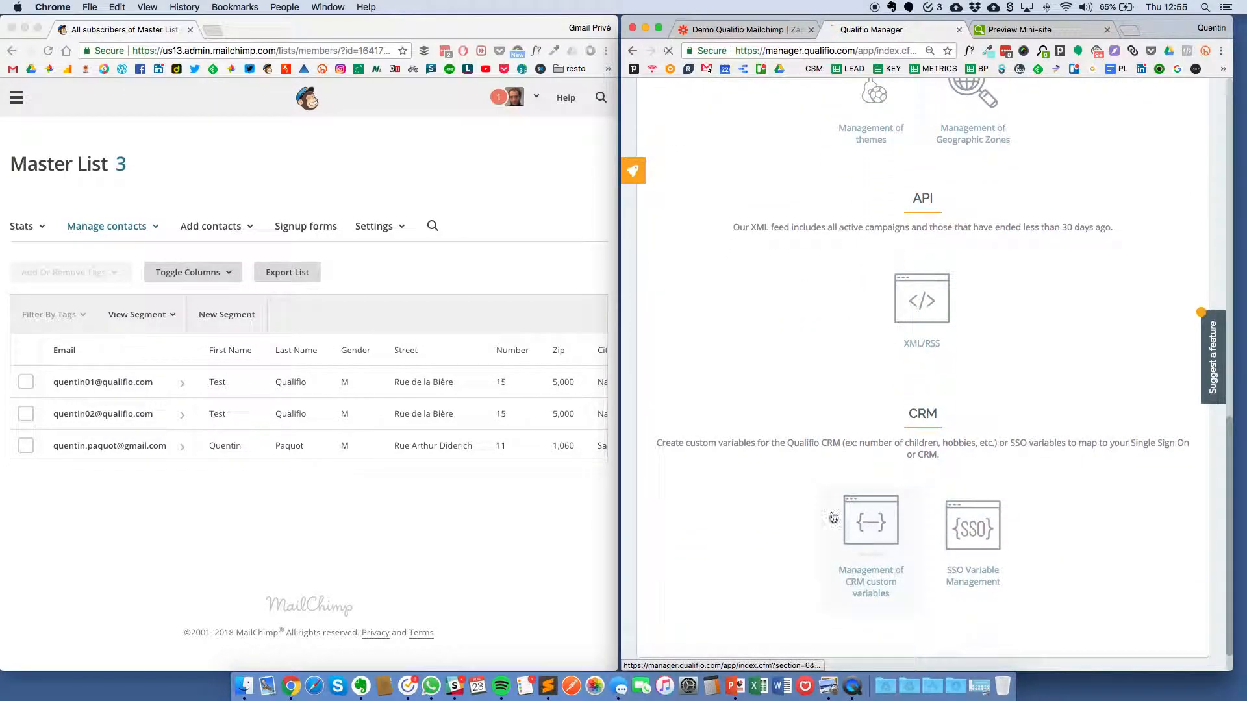
pyautogui.click(878, 528)
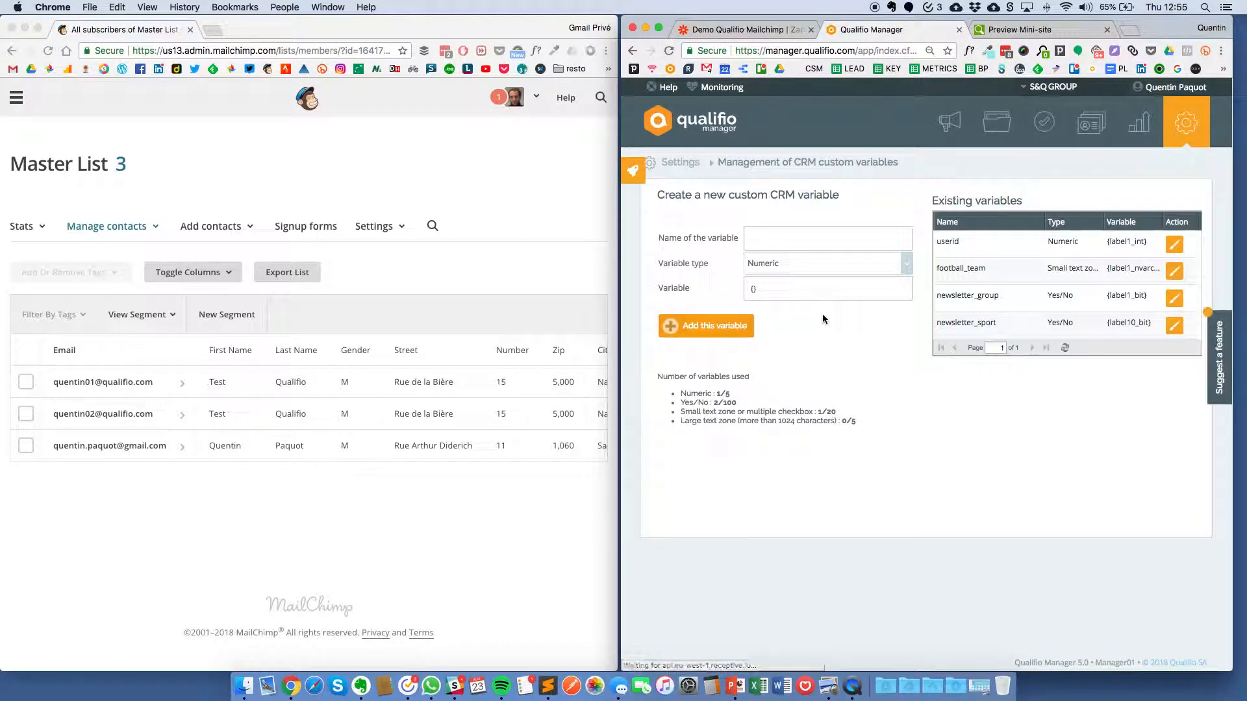
pyautogui.click(985, 325)
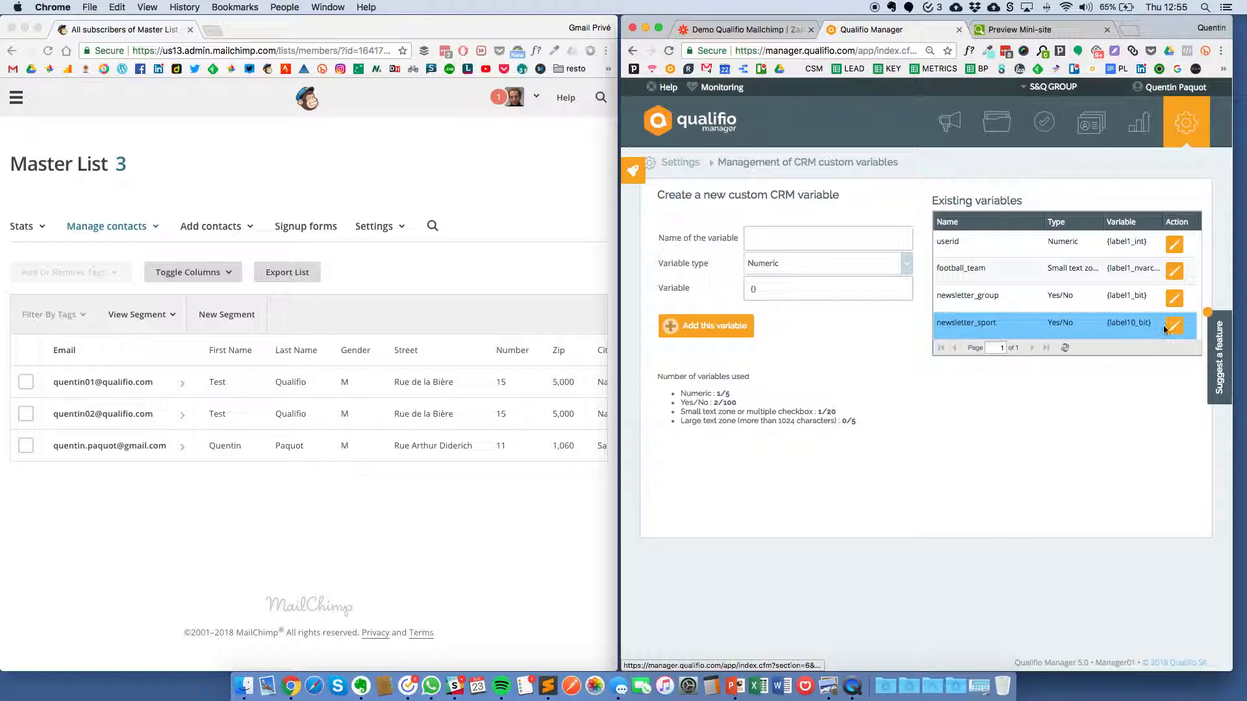
pyautogui.moveTo(1109, 325); pyautogui.dragTo(1147, 326)
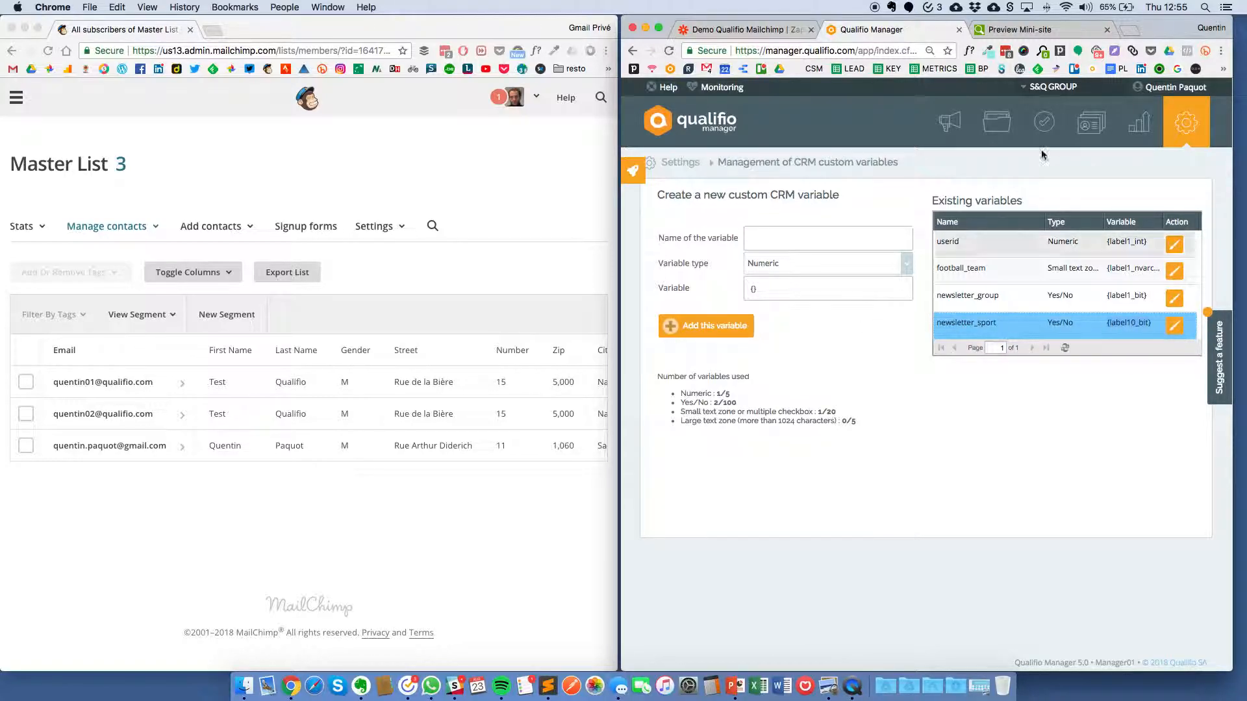
# Step: Set the filter to Crm Label10 Bit (Text) Exactly matches 1 and test it against the sample
pyautogui.click(786, 33)
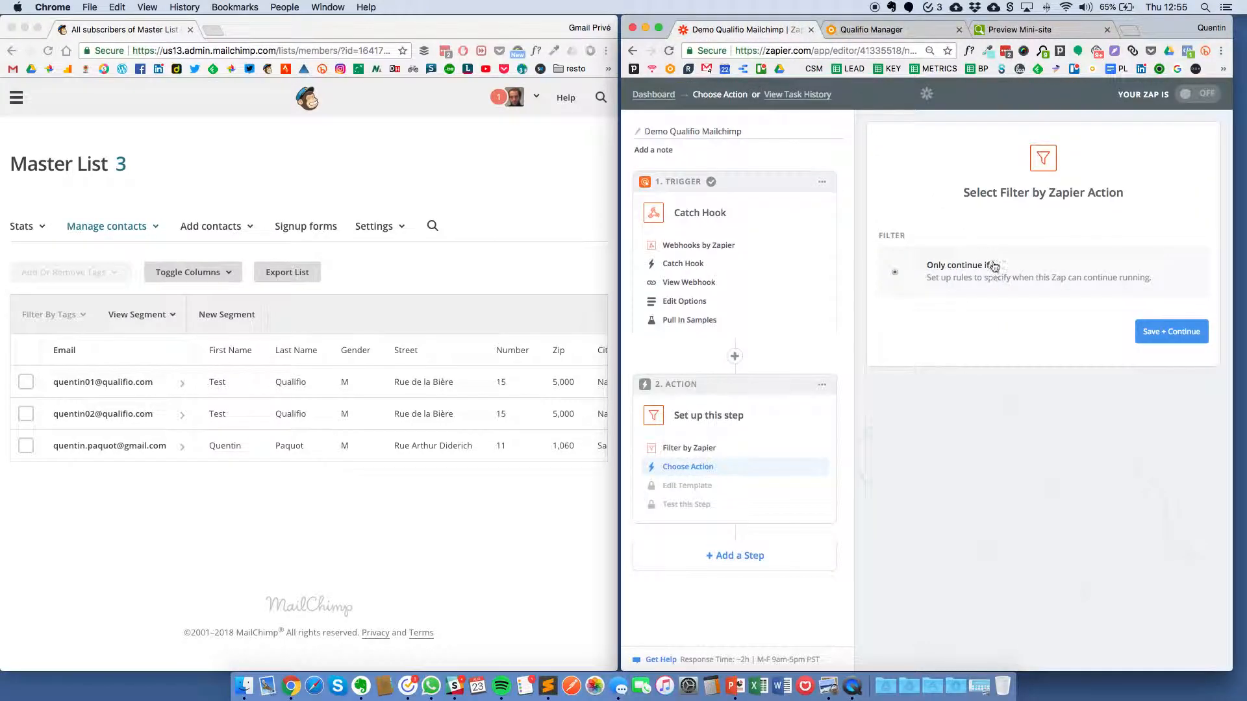
pyautogui.click(1177, 332)
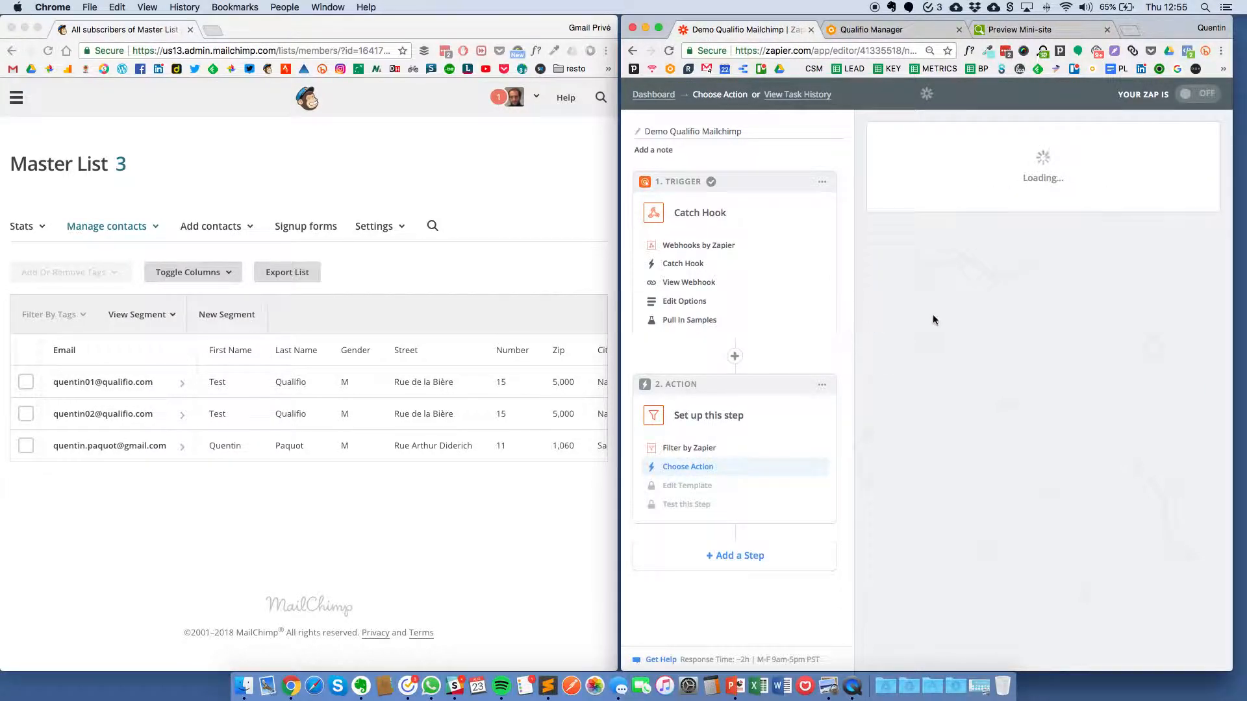
pyautogui.click(1141, 259)
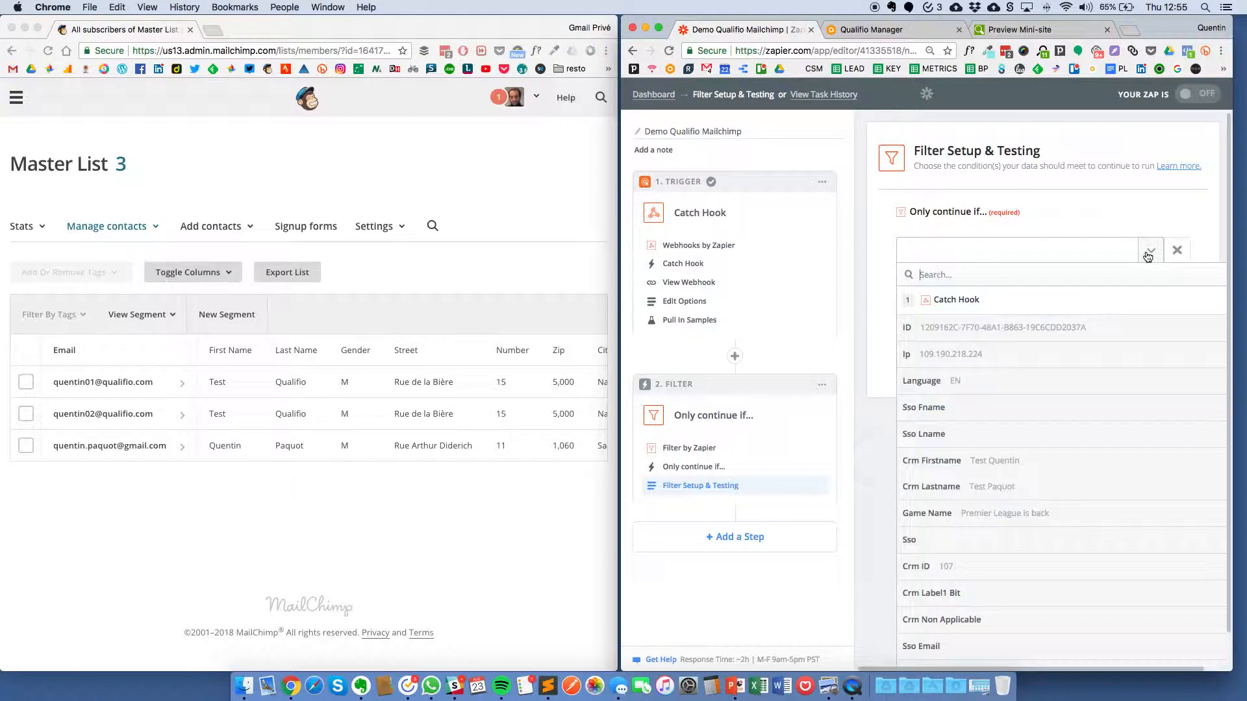
pyautogui.write('label')
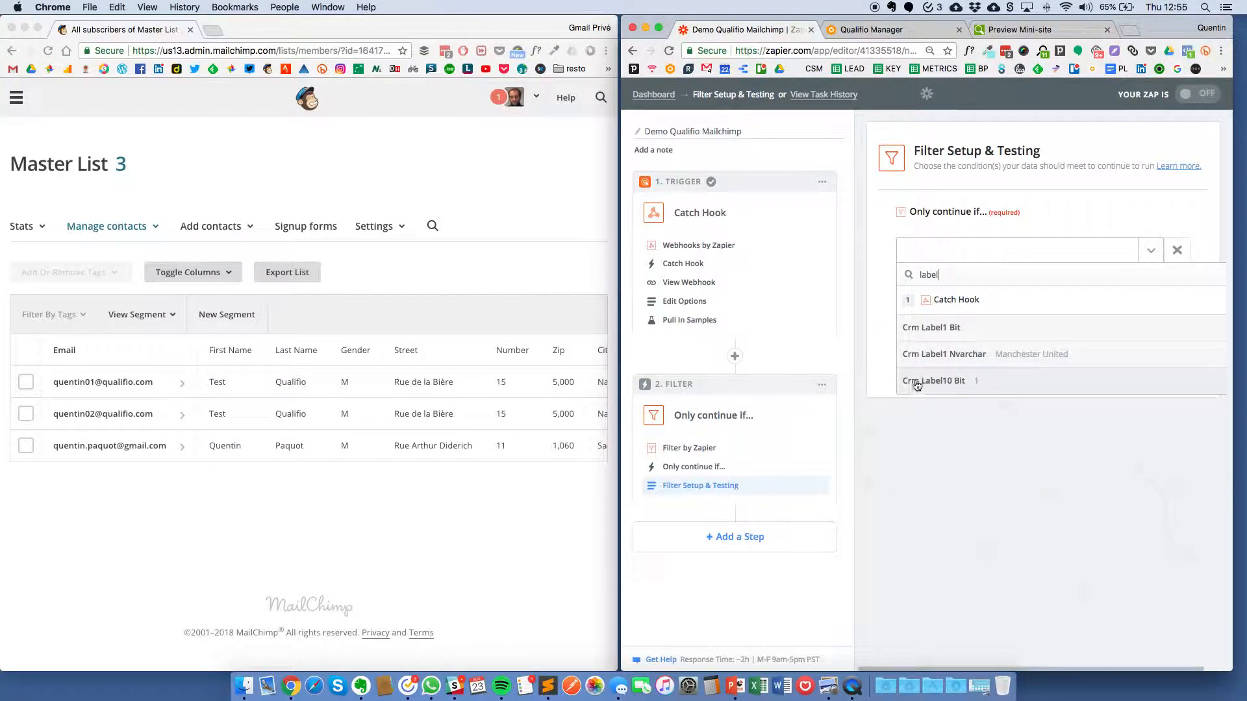
pyautogui.click(987, 388)
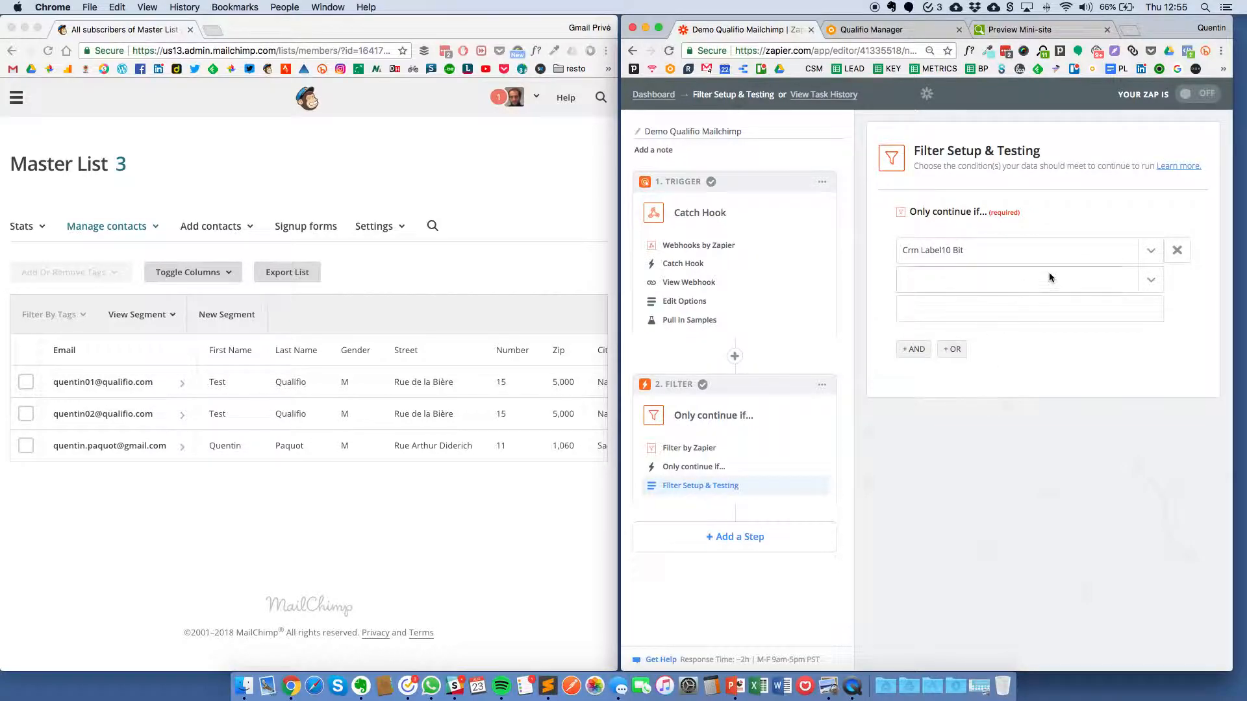
pyautogui.click(1146, 280)
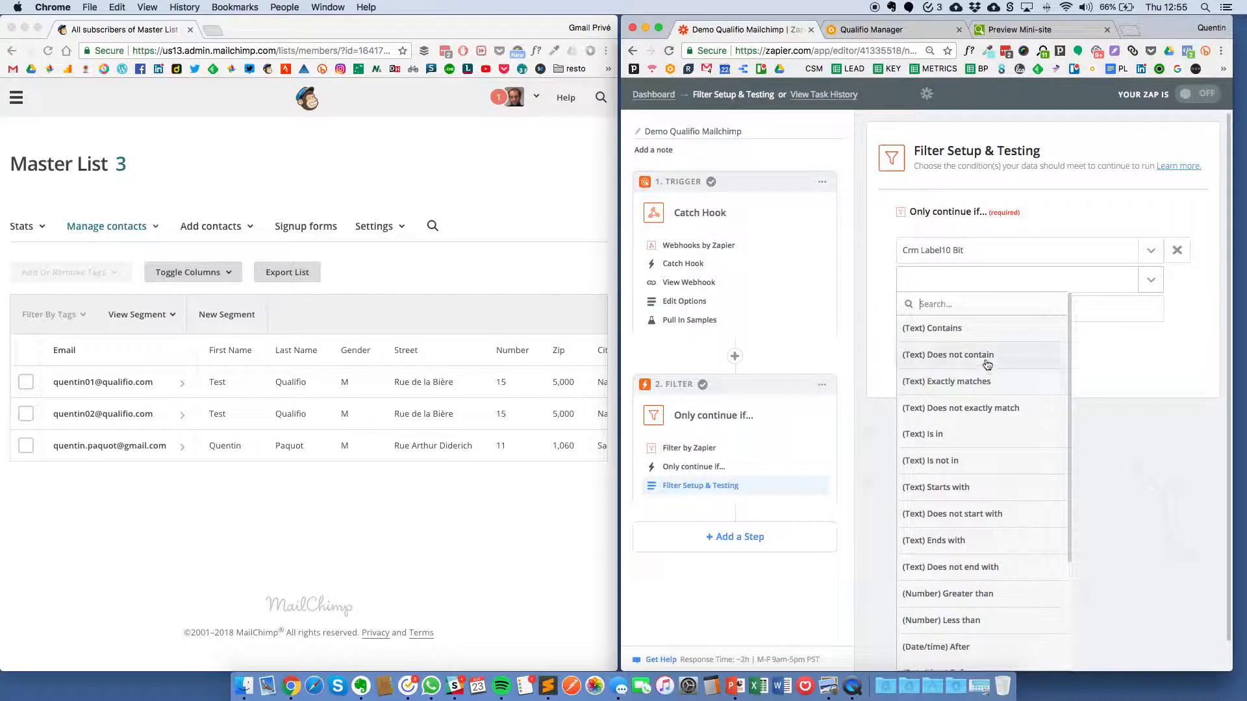
pyautogui.click(966, 387)
pyautogui.click(973, 319)
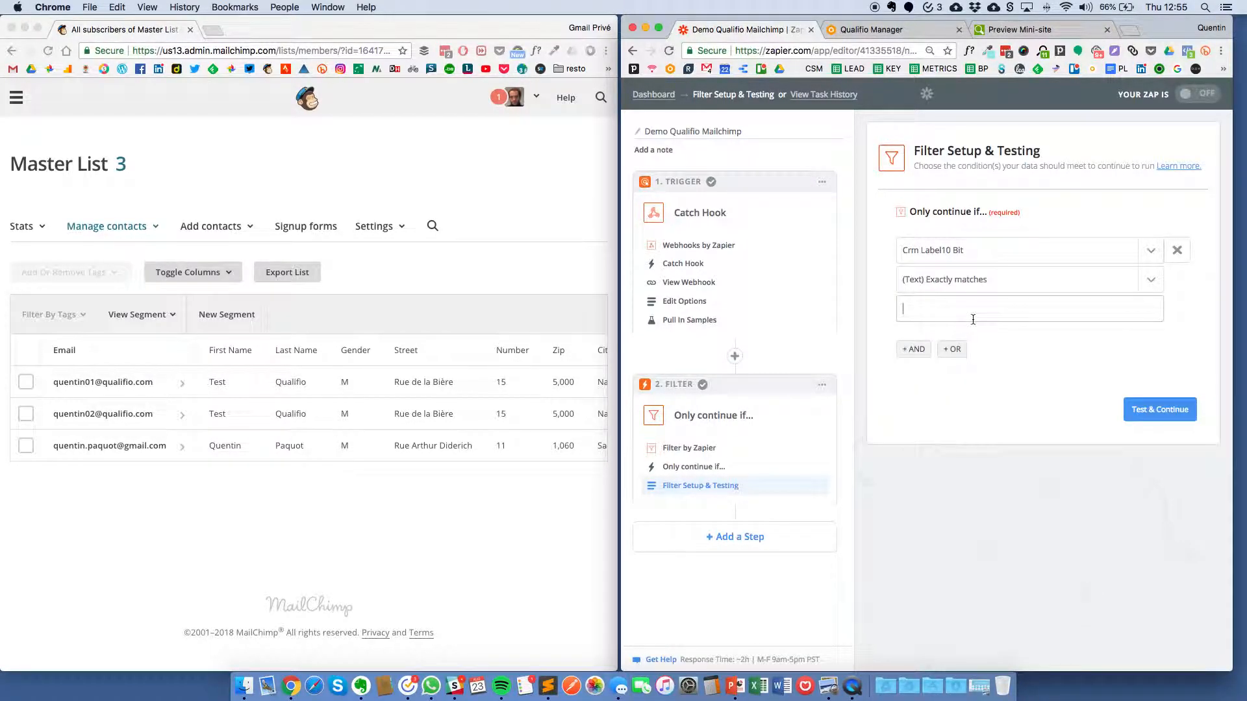
pyautogui.click(1160, 410)
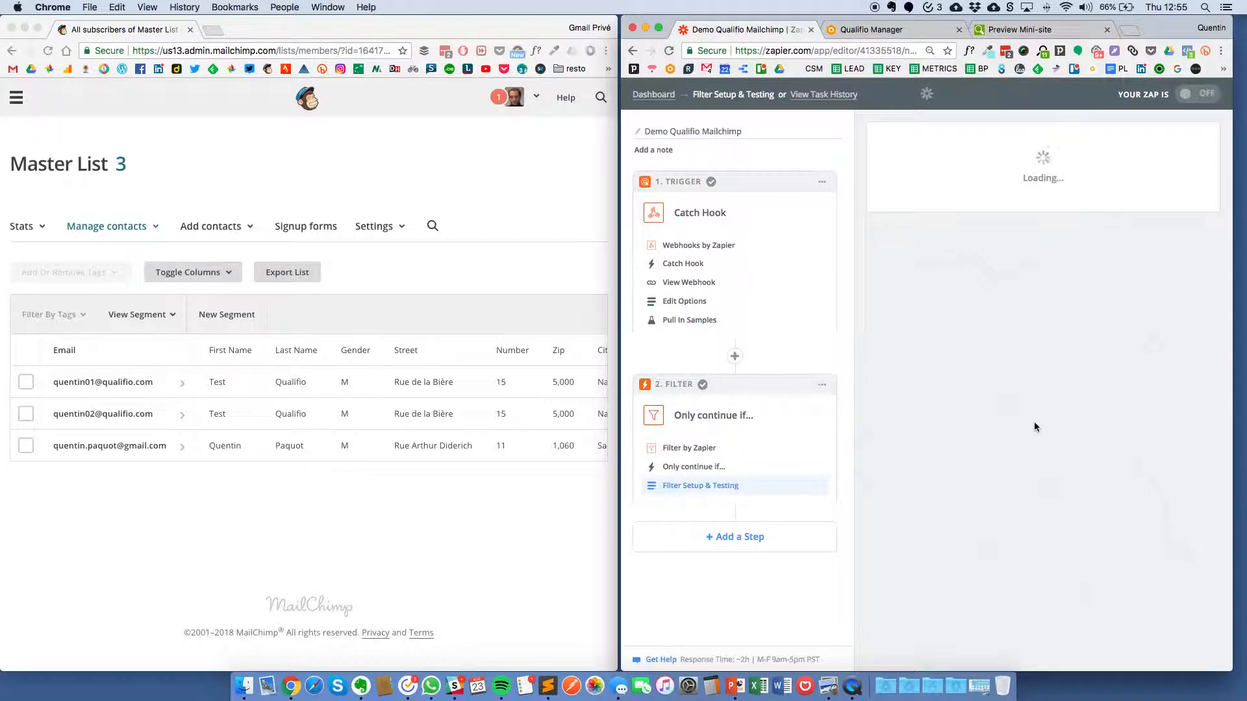
pyautogui.moveTo(931, 222); pyautogui.dragTo(1067, 222)
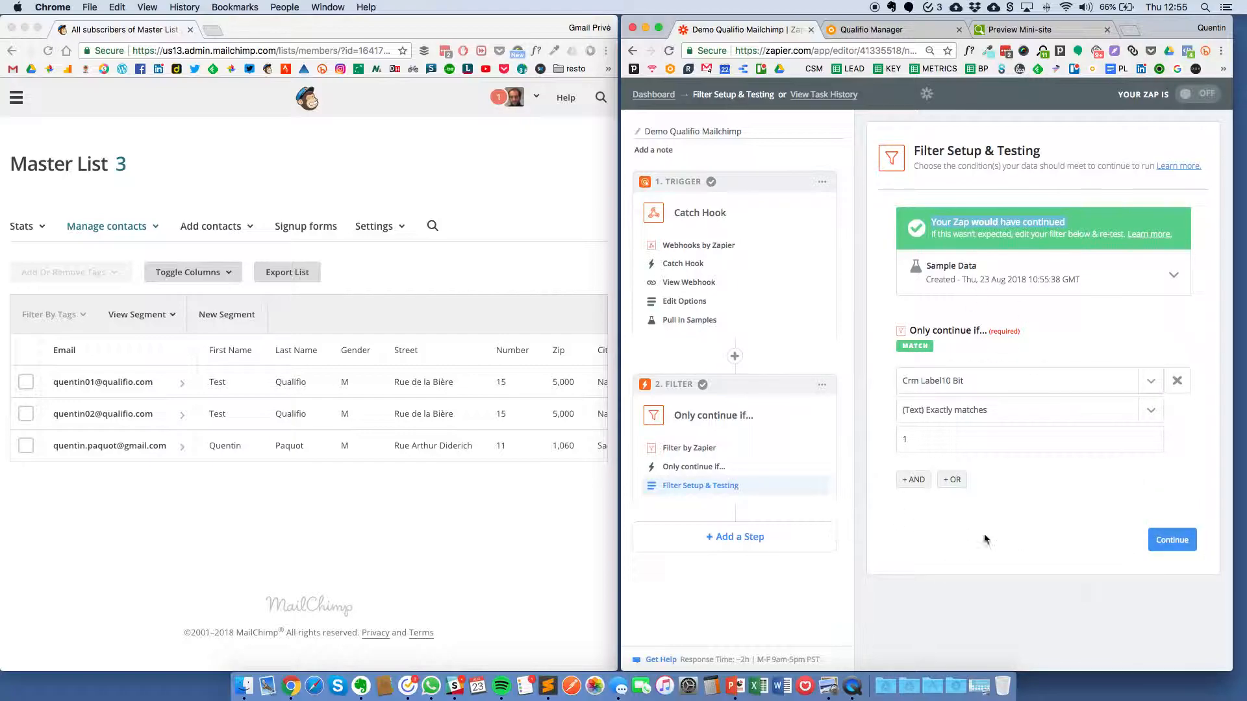
# Step: Finish the filter step and add a MailChimp Add/Update Subscriber action as step three
pyautogui.click(1172, 540)
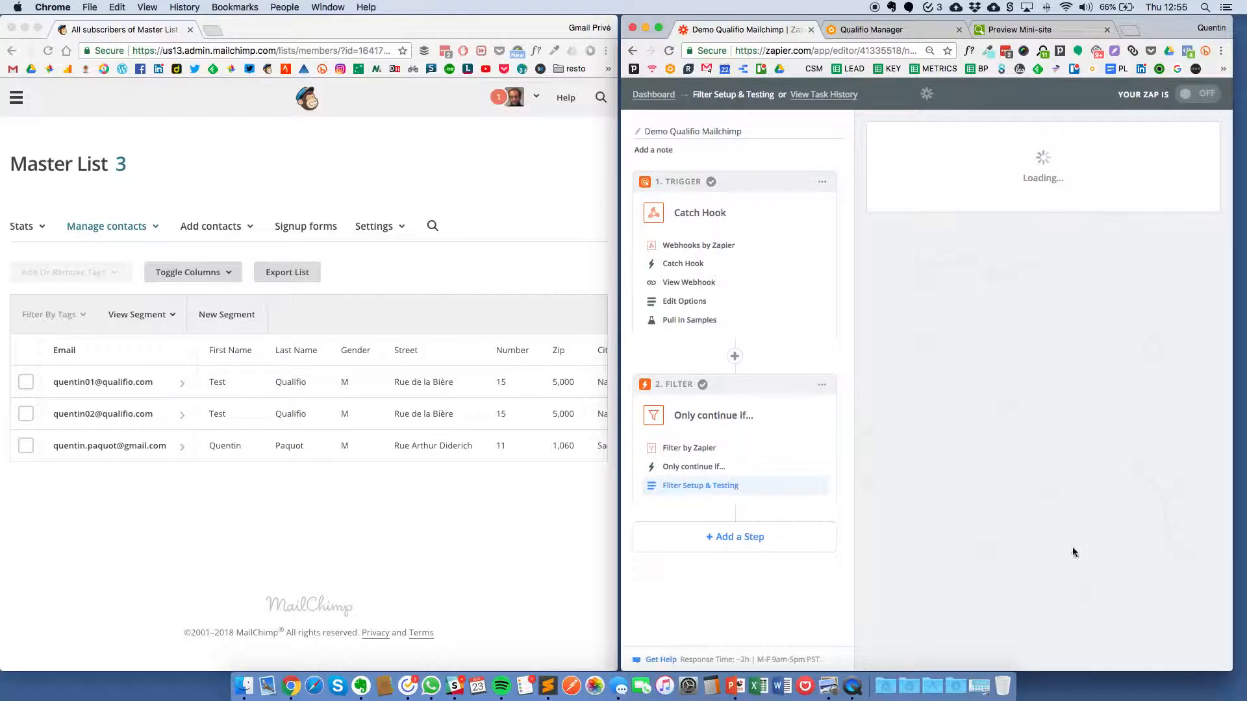
pyautogui.click(741, 537)
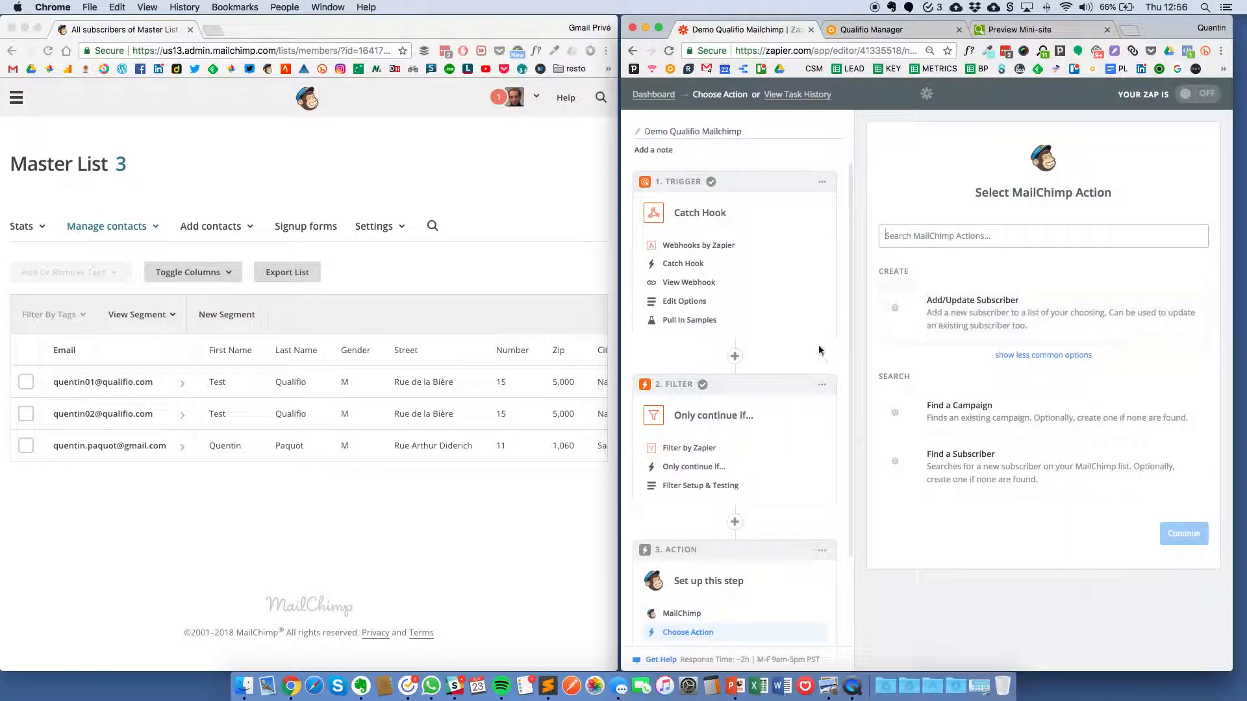
pyautogui.click(902, 314)
pyautogui.click(1184, 534)
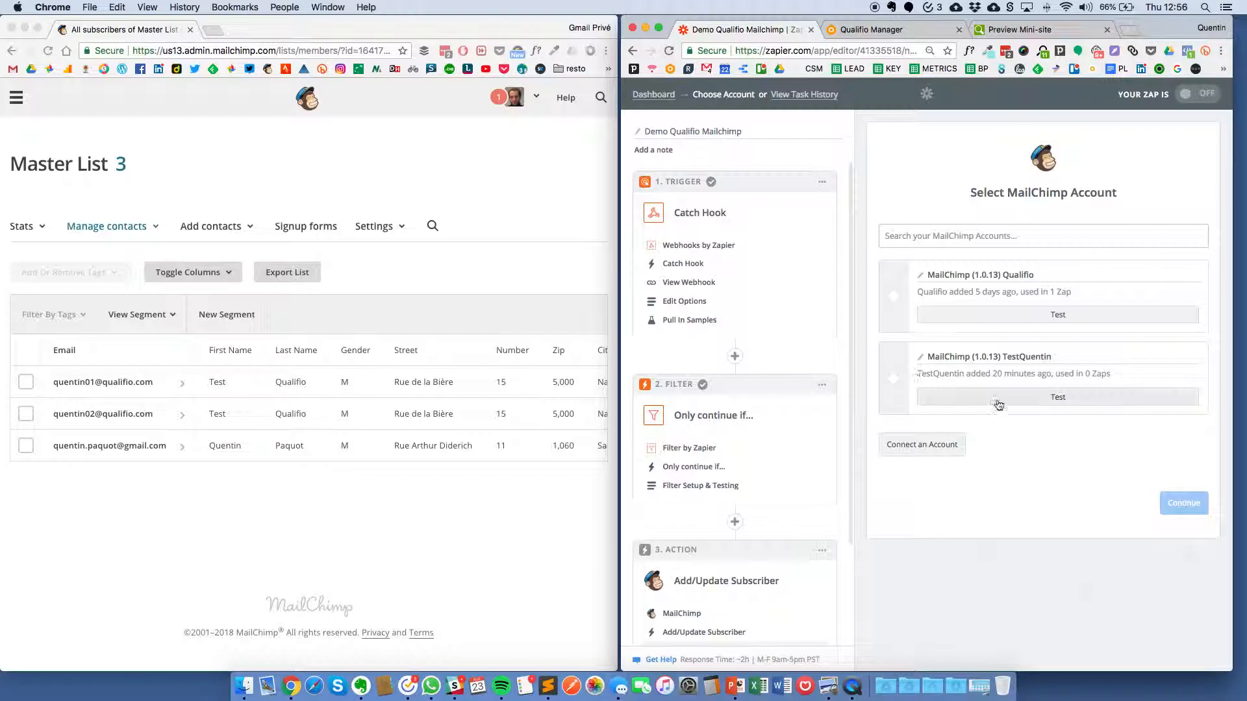
# Step: Log in to MailChimp and save the newly connected account on the action step
pyautogui.click(942, 444)
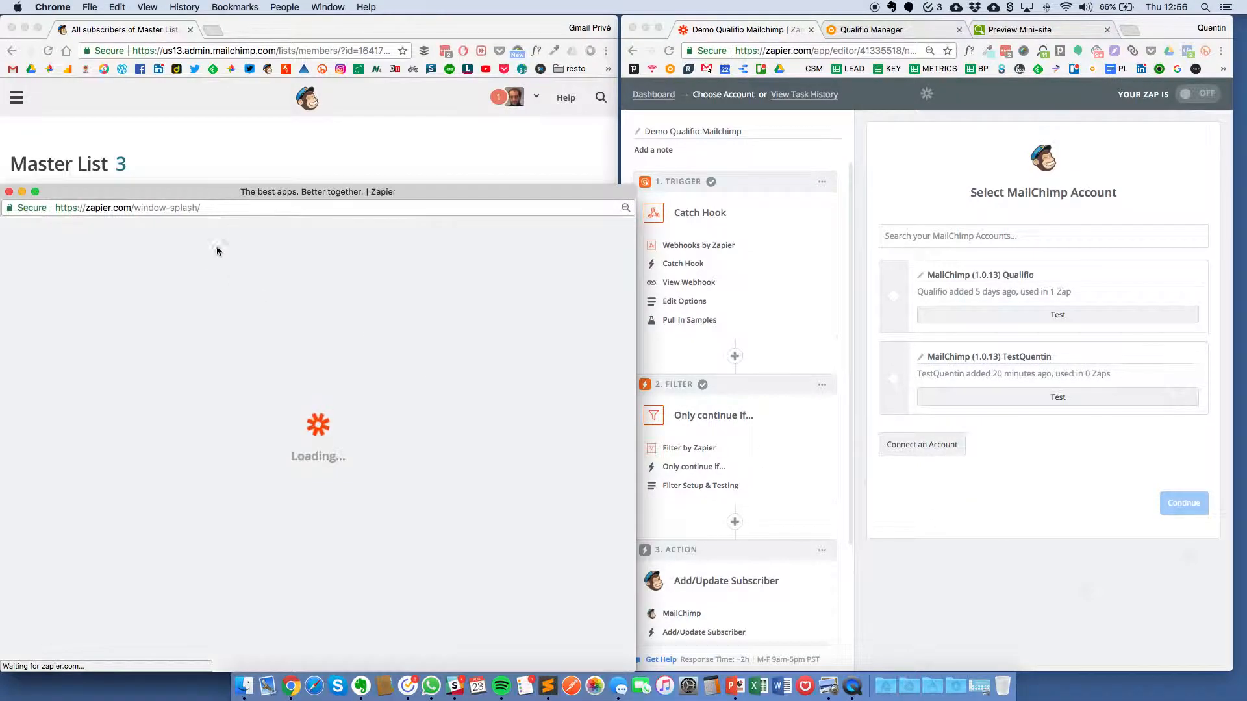
pyautogui.moveTo(323, 186); pyautogui.dragTo(640, 136)
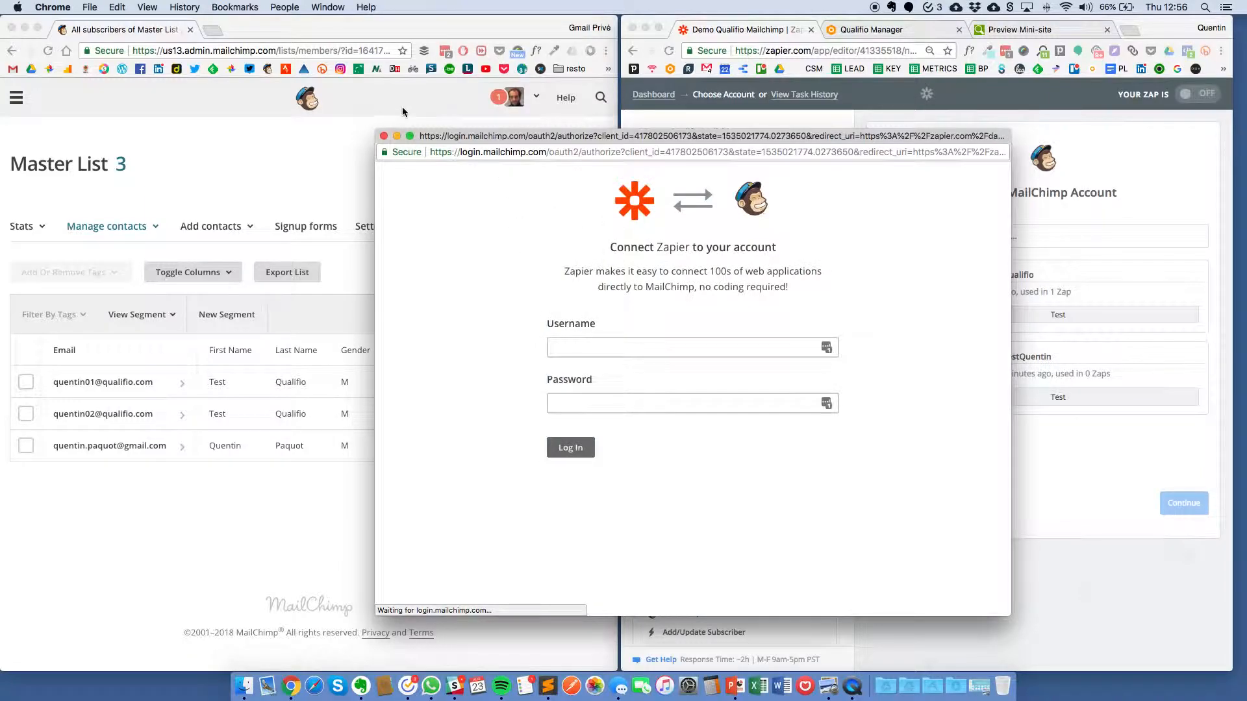
pyautogui.click(384, 136)
pyautogui.click(894, 376)
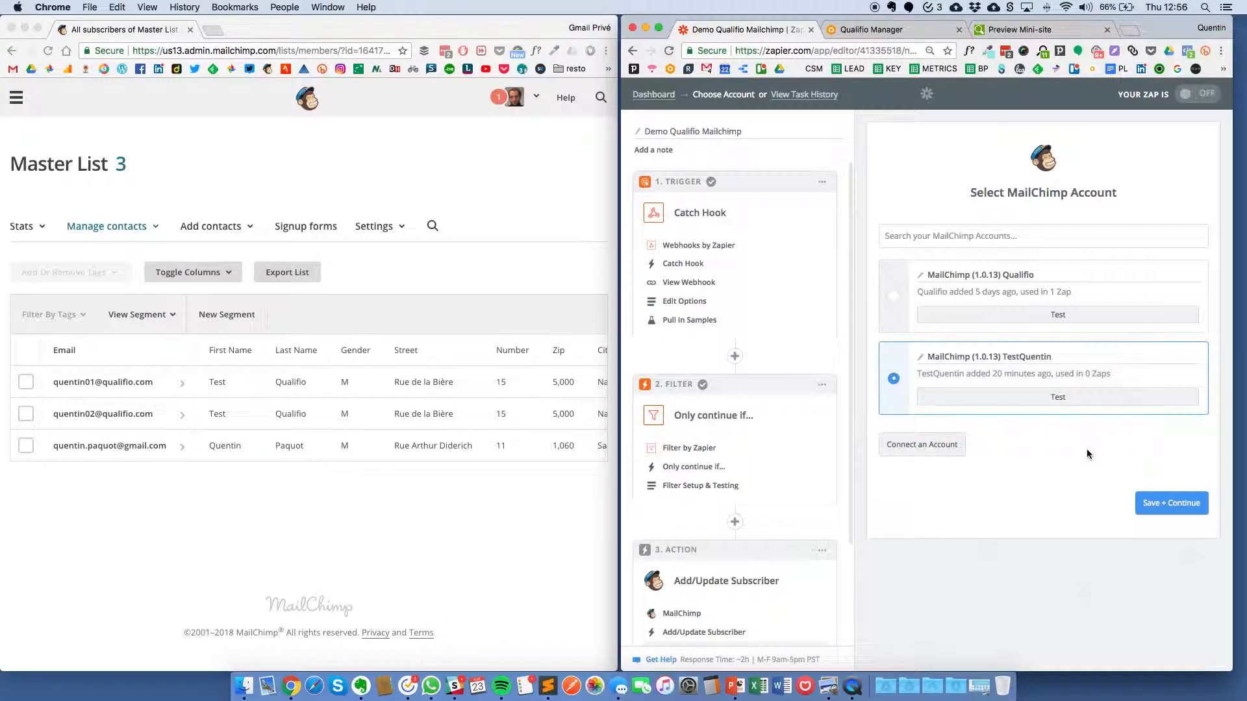
pyautogui.click(1171, 503)
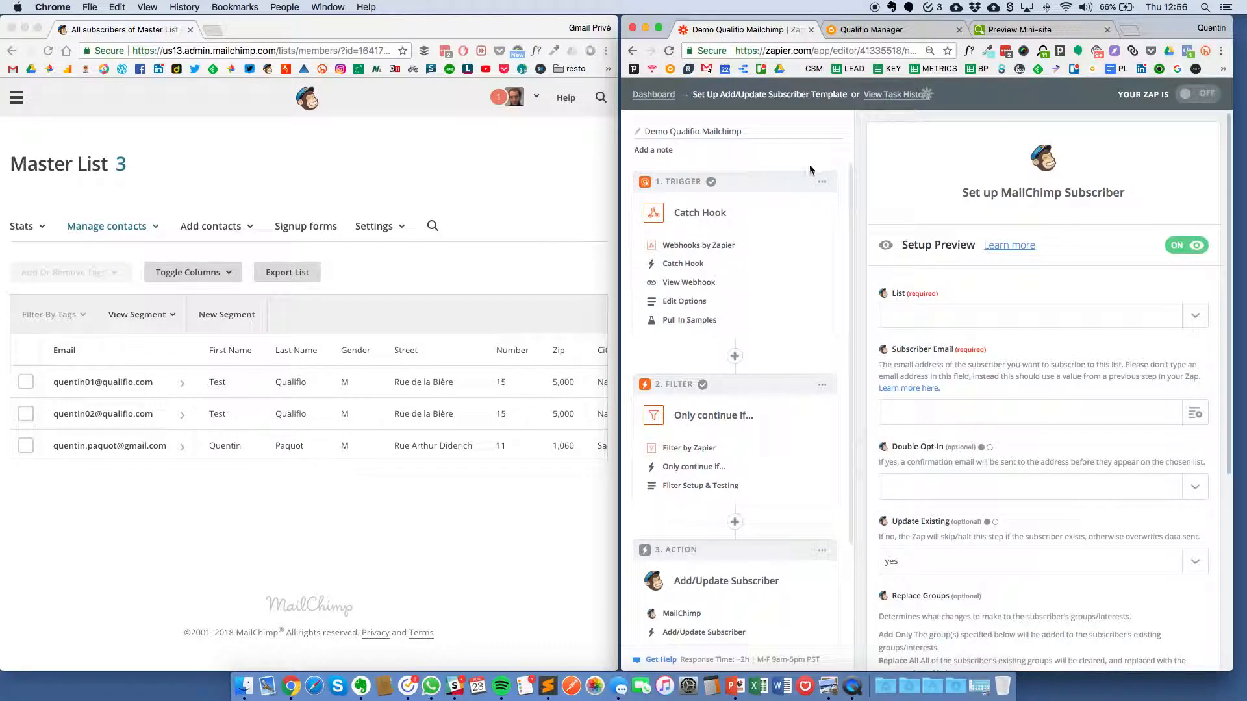
pyautogui.scroll(-5, 985, 344)
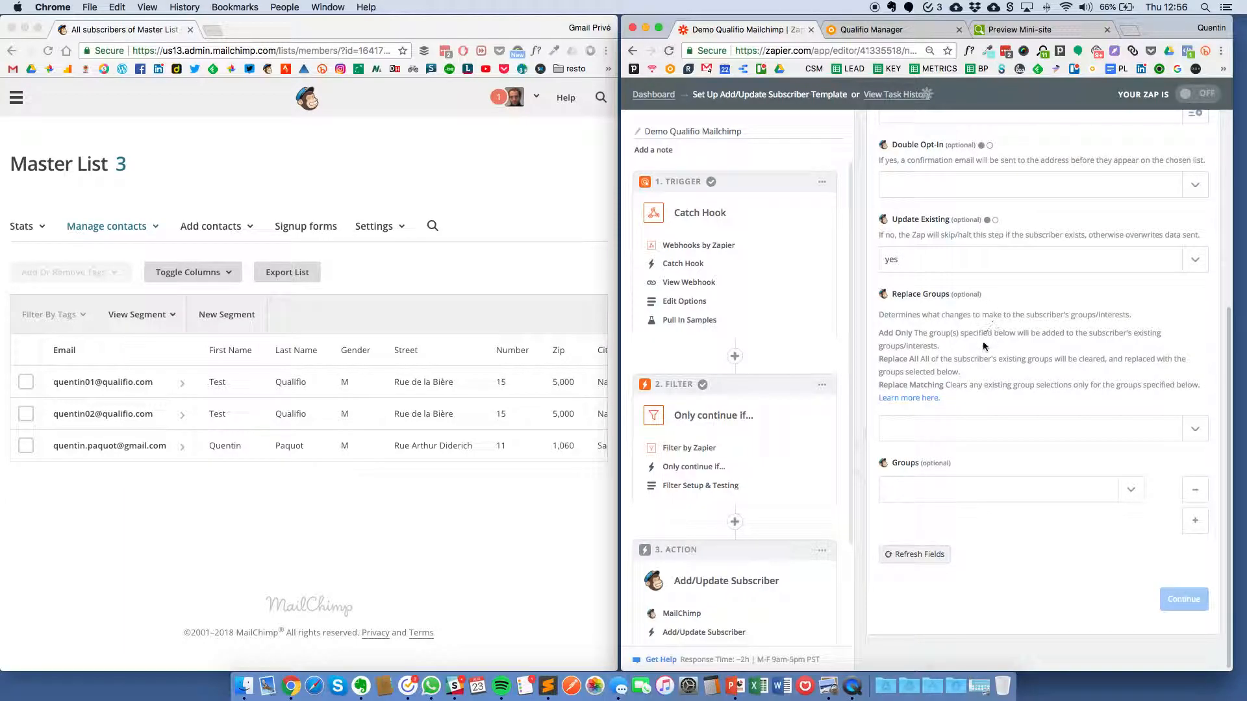
pyautogui.scroll(5, 984, 344)
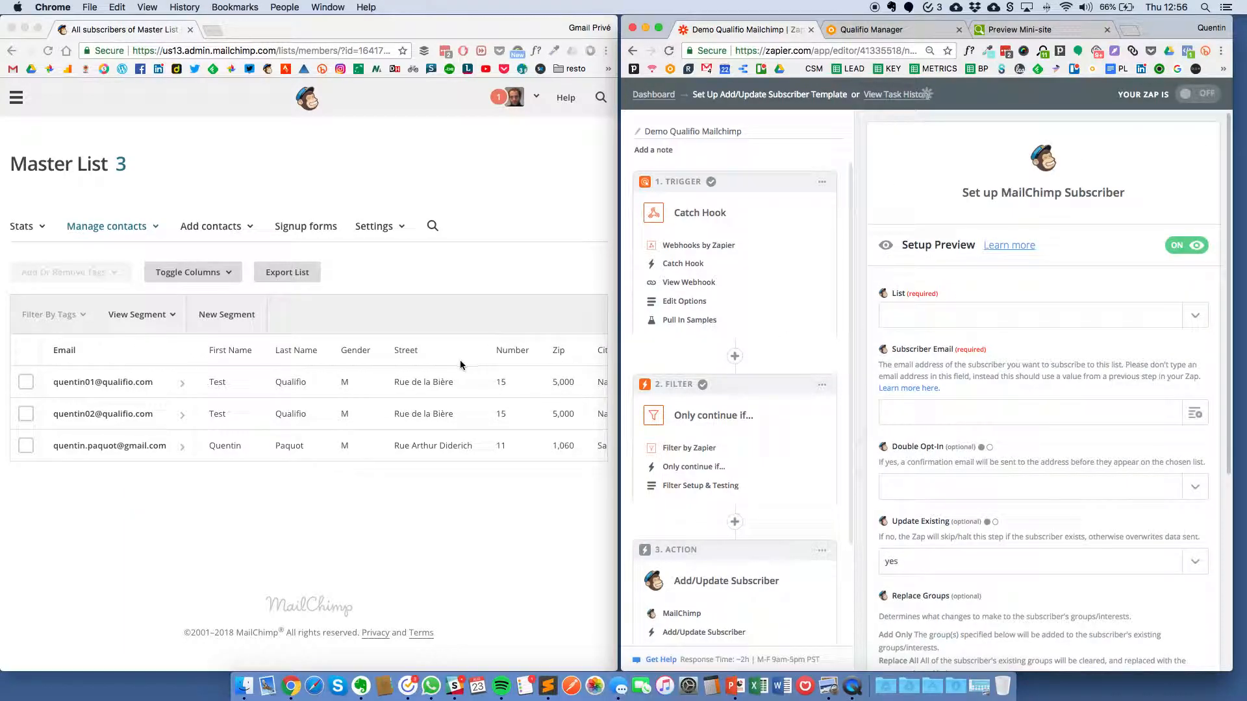
pyautogui.click(275, 392)
pyautogui.hscroll(5, 311, 358)
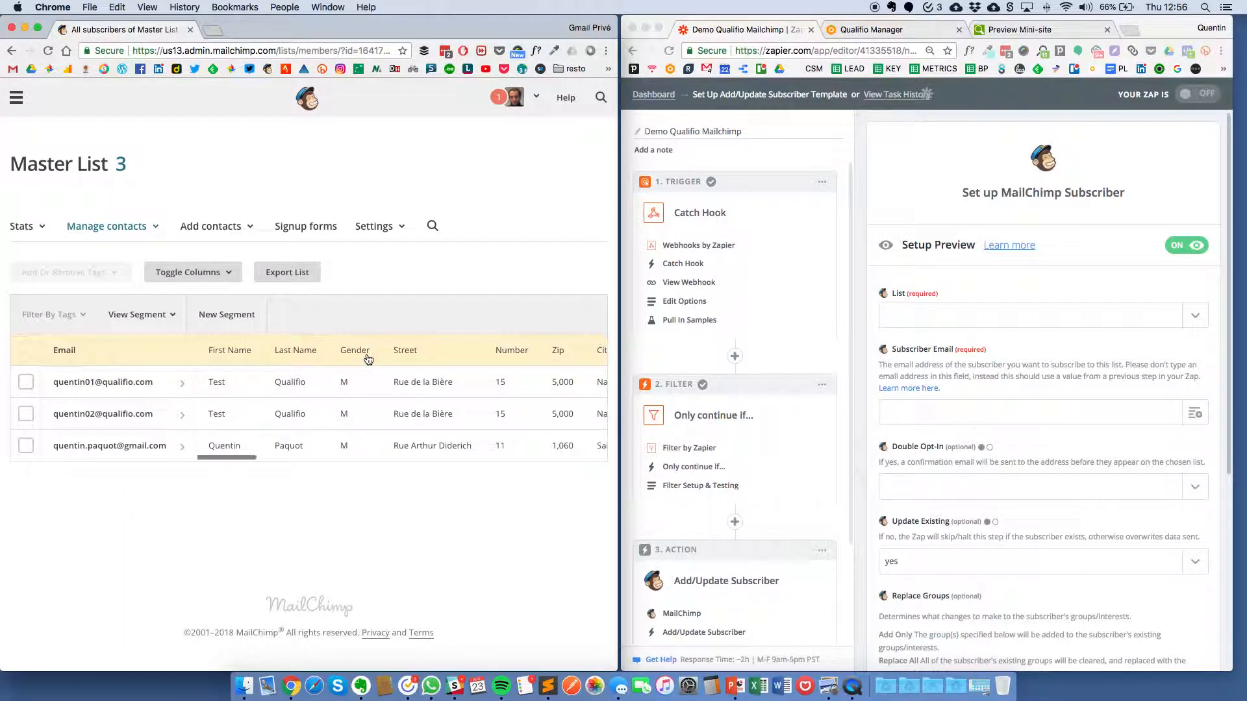
pyautogui.hscroll(5, 368, 361)
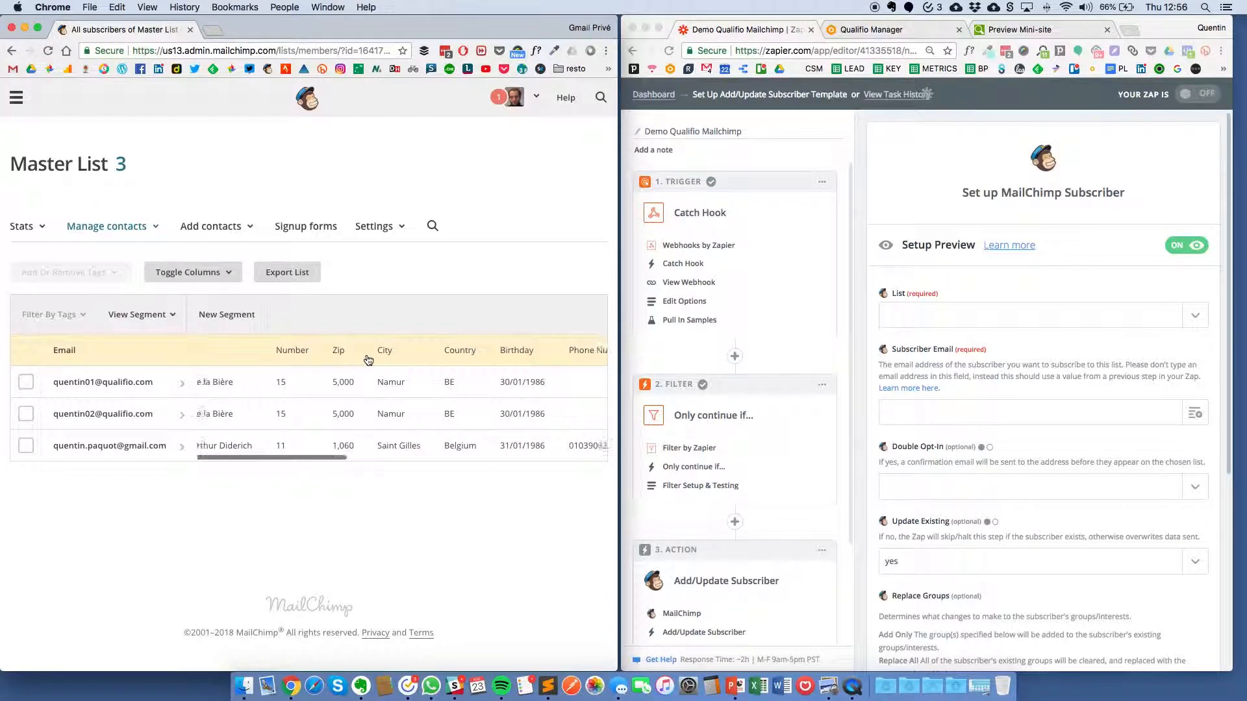
pyautogui.hscroll(5, 370, 360)
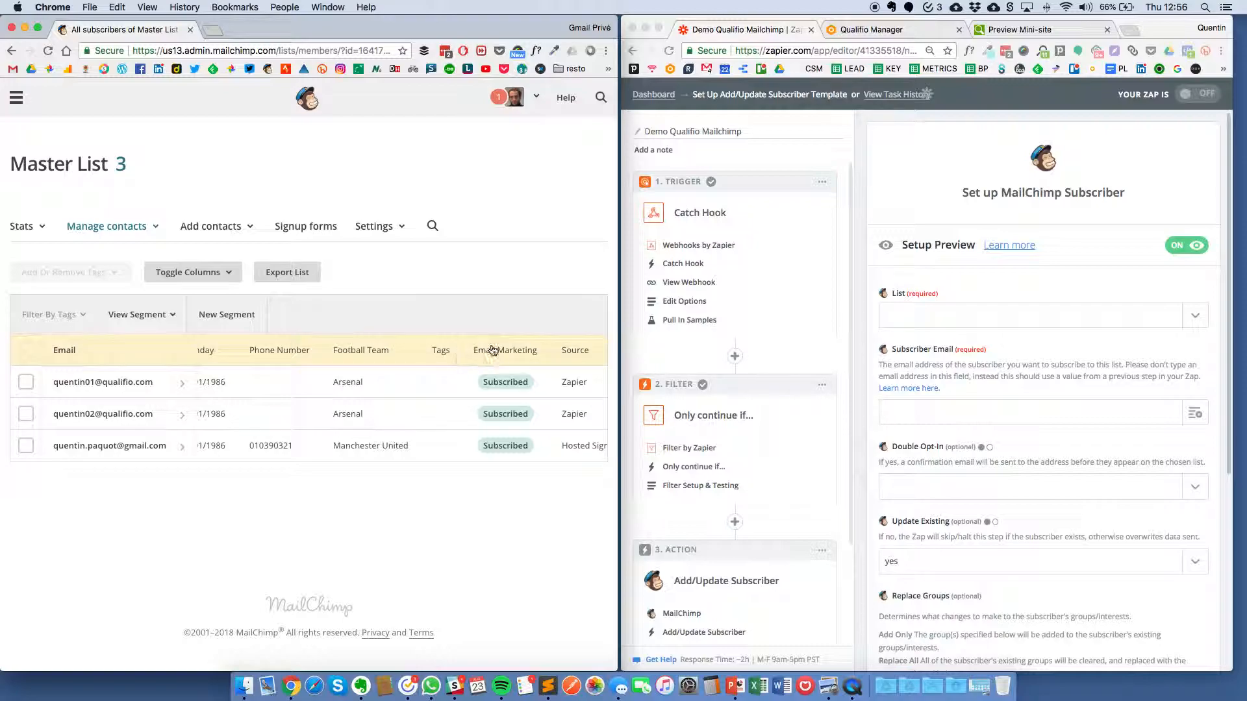
pyautogui.hscroll(-5, 454, 390)
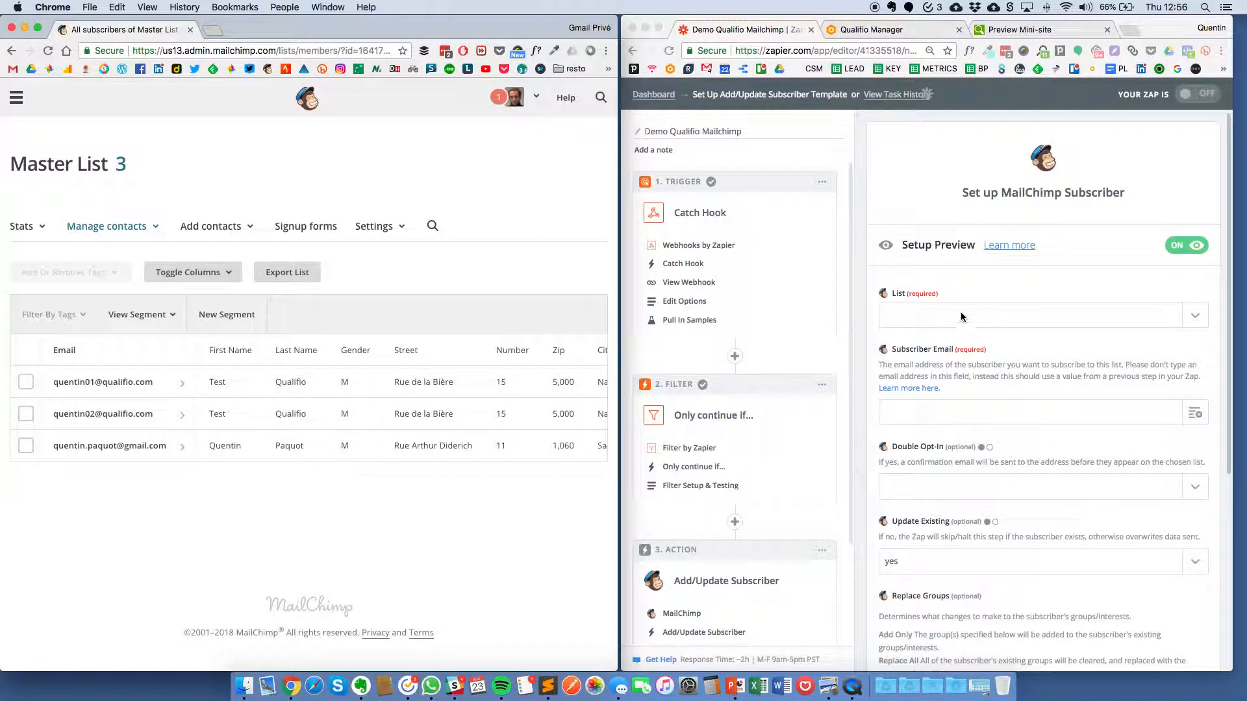
# Step: Choose Master List as the MailChimp list
pyautogui.tripleClick(34, 166)
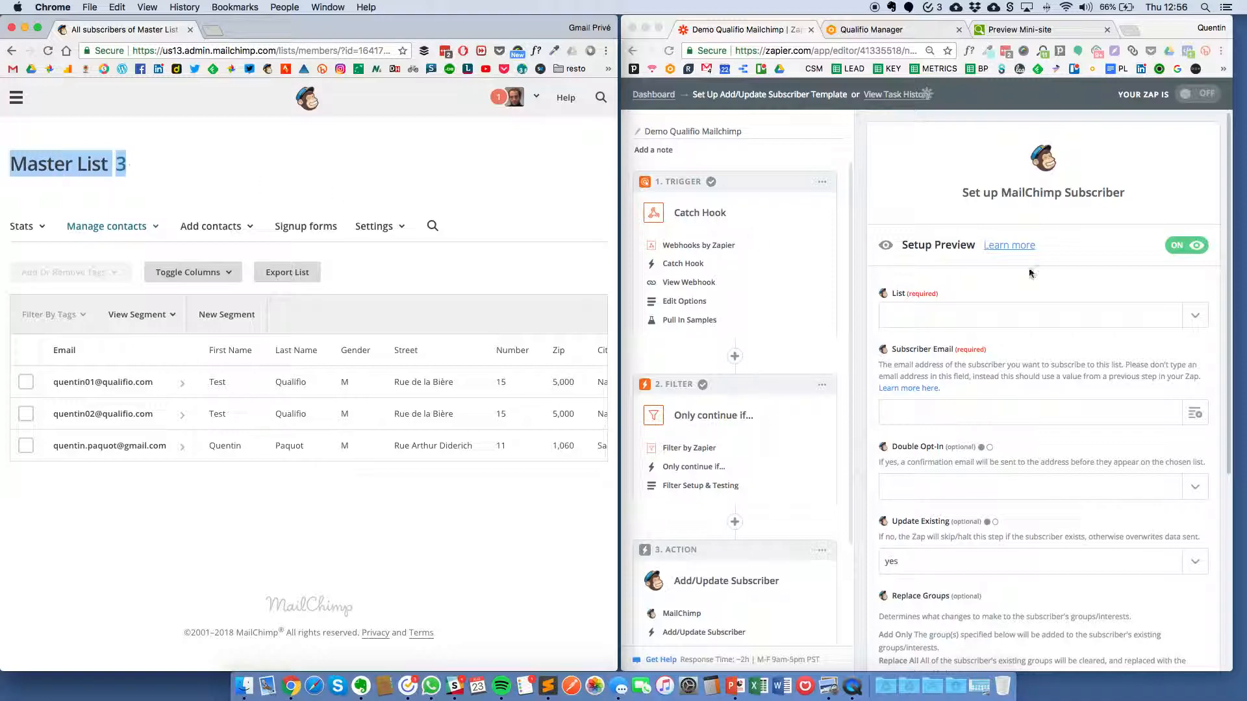
pyautogui.click(1192, 315)
pyautogui.click(1193, 315)
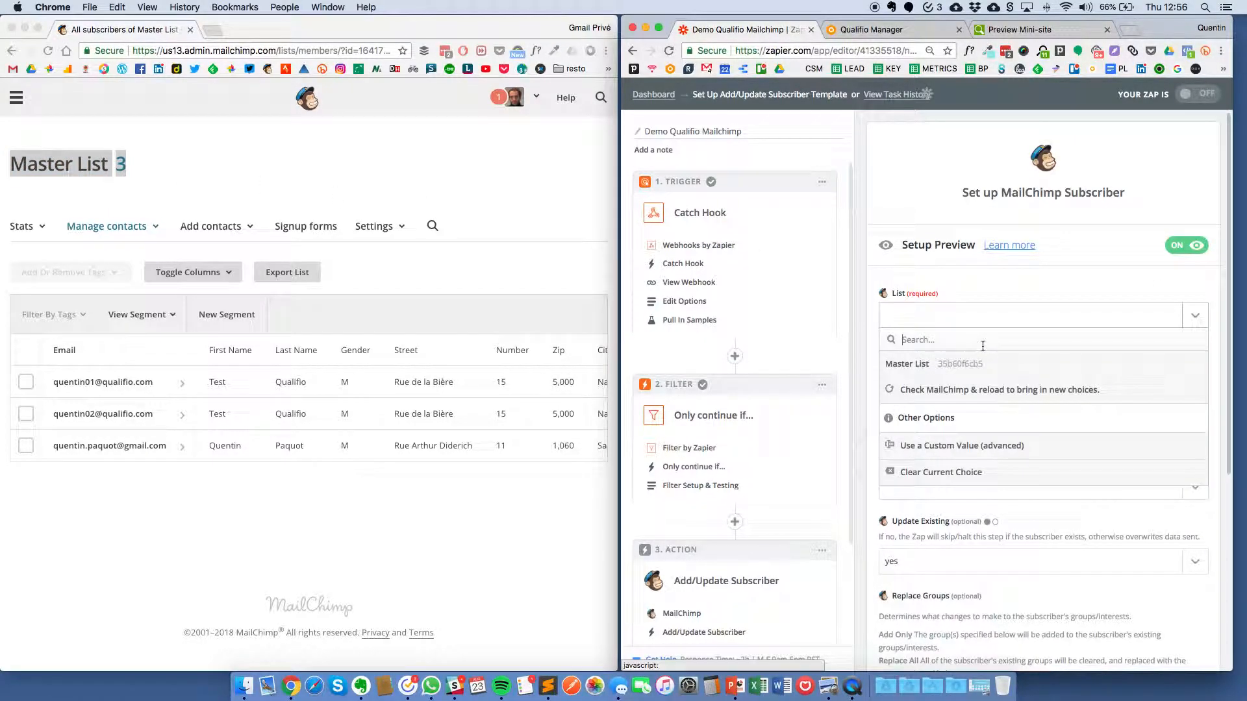
pyautogui.click(917, 365)
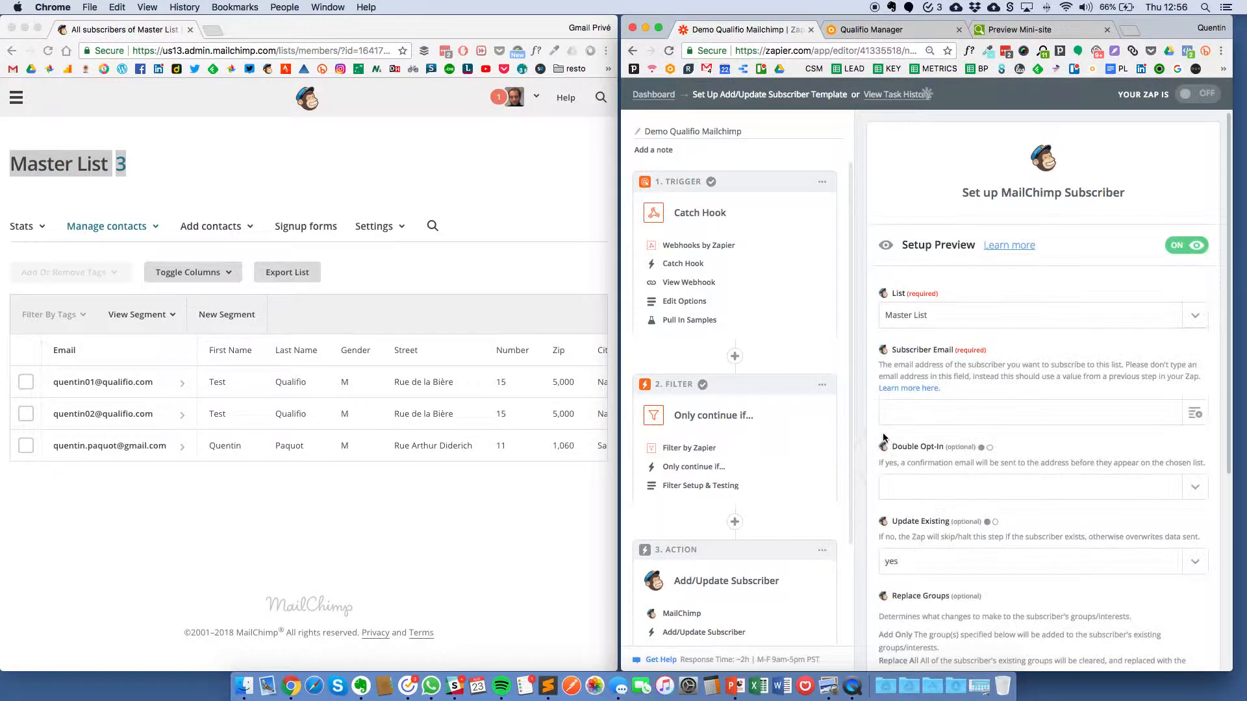
pyautogui.scroll(-1, 898, 388)
pyautogui.moveTo(901, 314); pyautogui.dragTo(1013, 315)
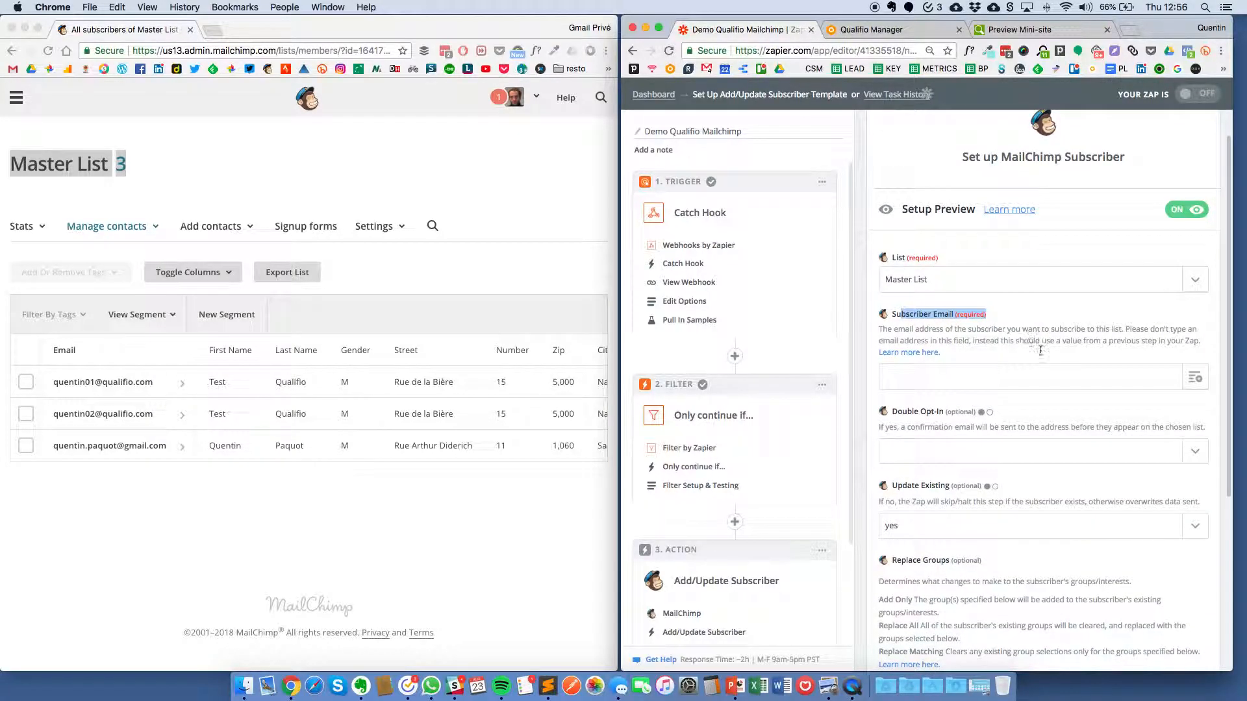
# Step: Map the Catch Hook's Crm Email into Subscriber Email
pyautogui.click(1200, 384)
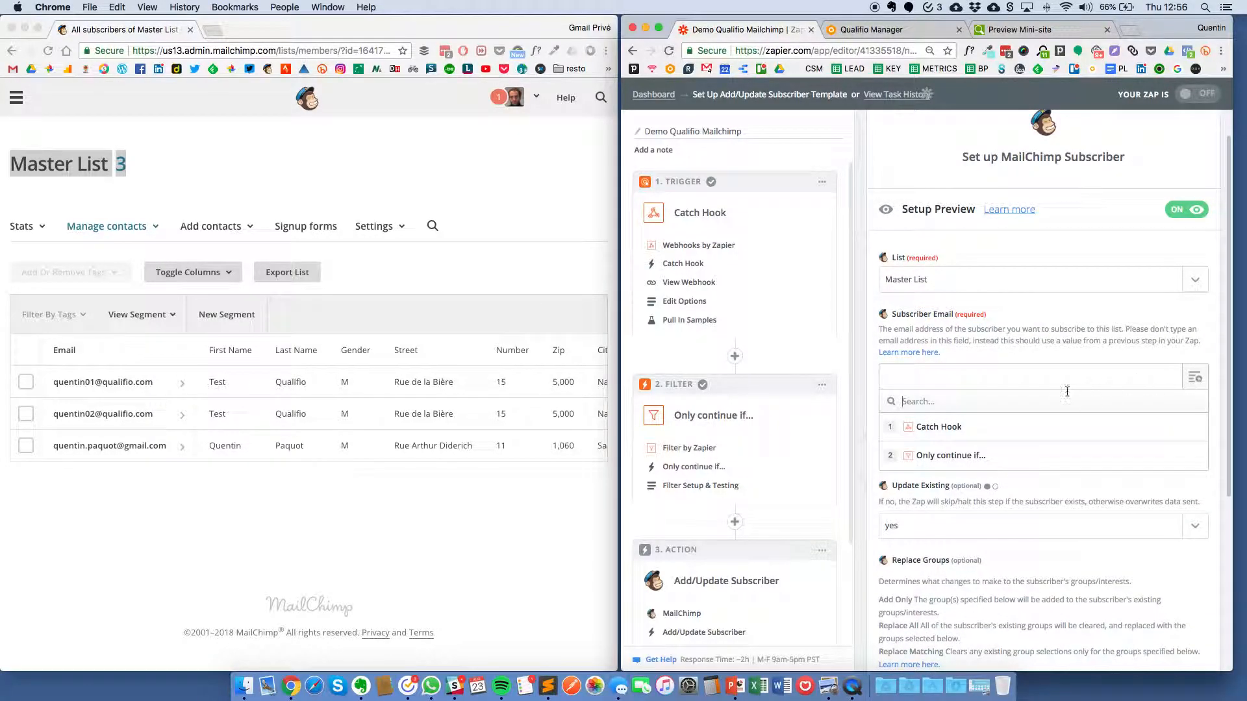
pyautogui.click(953, 431)
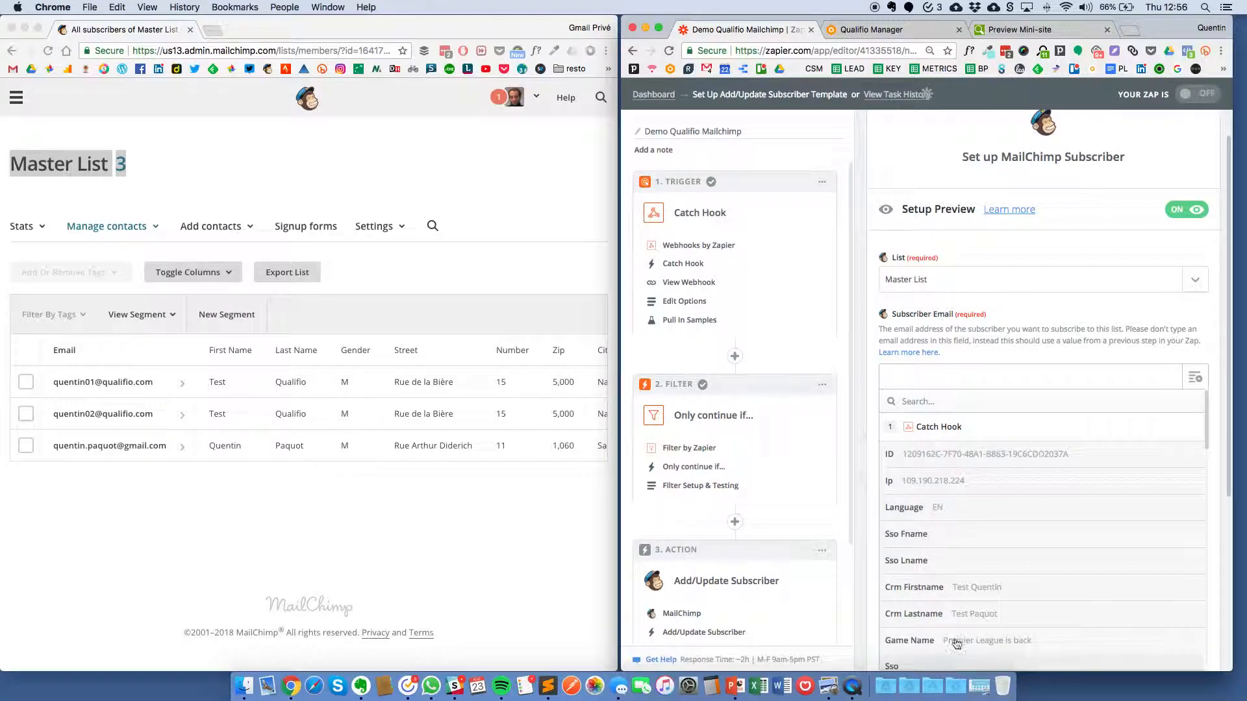
pyautogui.click(944, 400)
pyautogui.write('email')
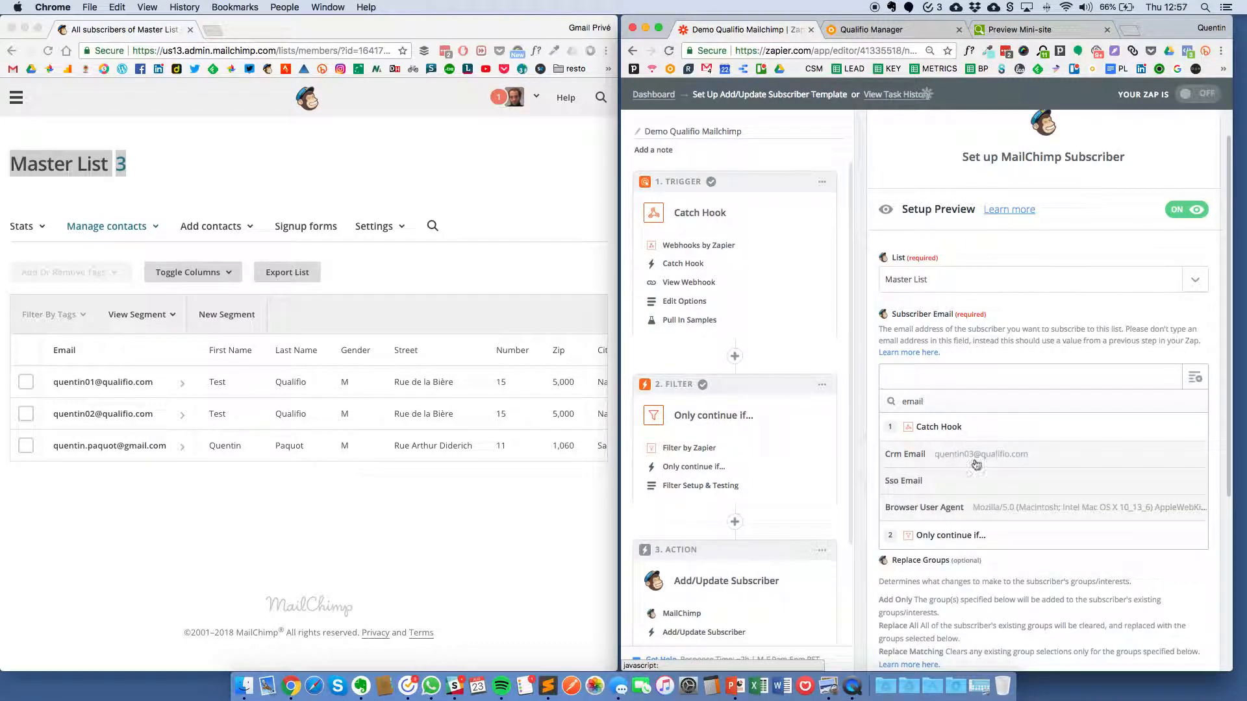
pyautogui.click(991, 457)
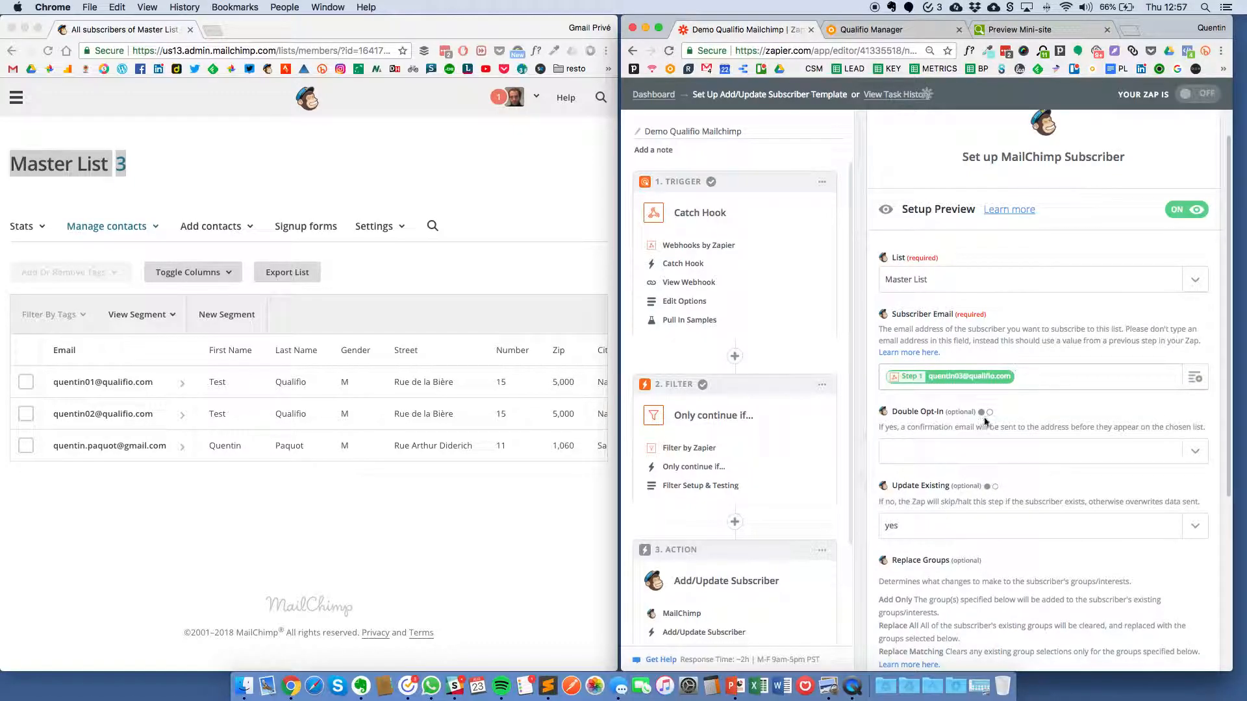
# Step: Set Double Opt-In to no and refresh fields to load the list's merge fields
pyautogui.scroll(-2, 984, 417)
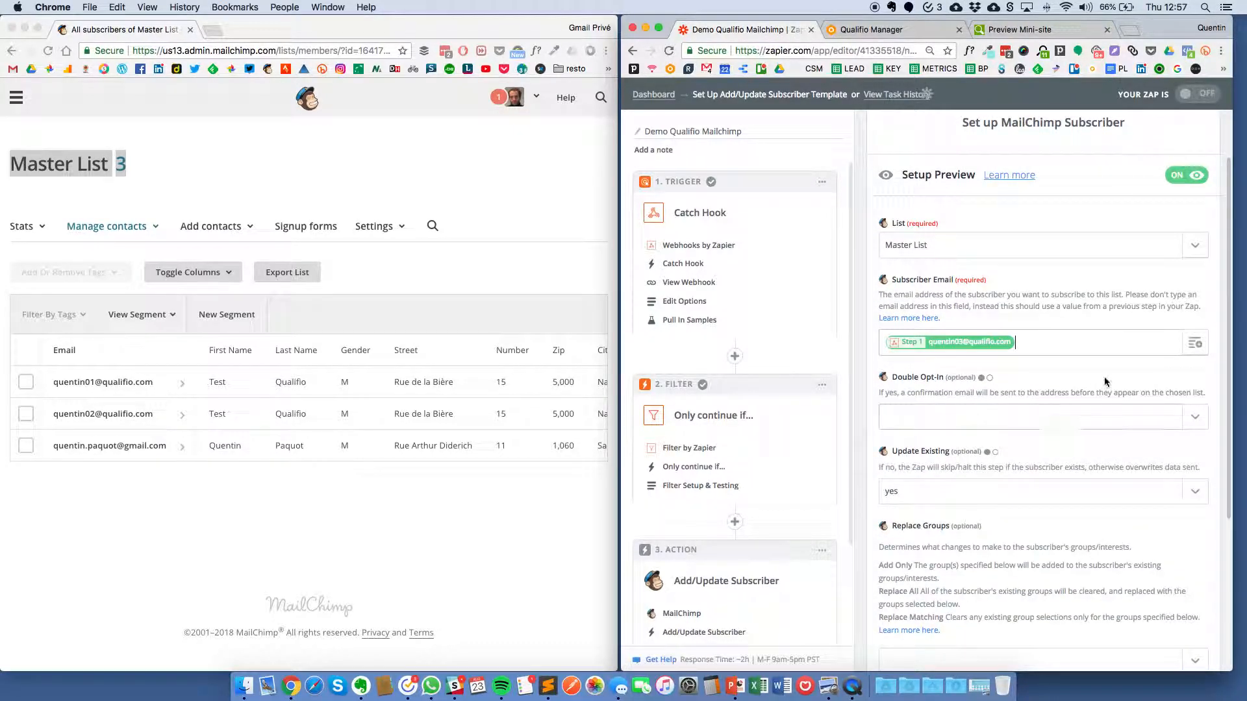
pyautogui.click(1195, 419)
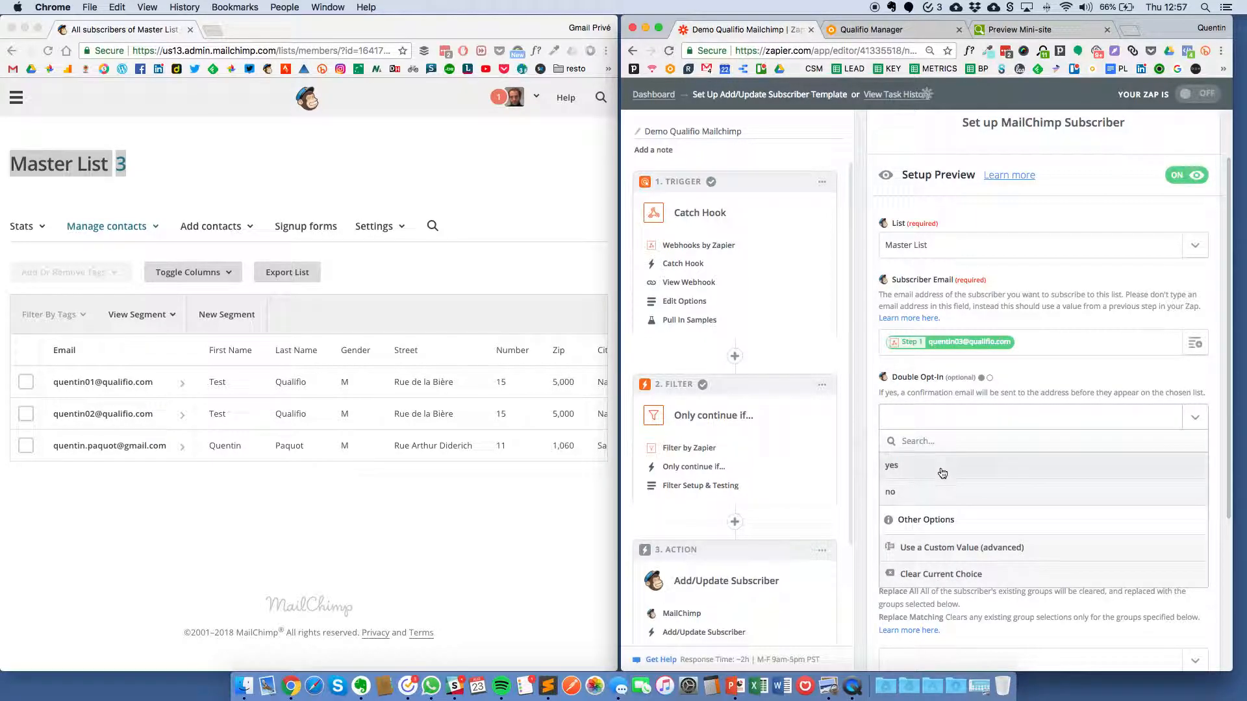
pyautogui.click(931, 495)
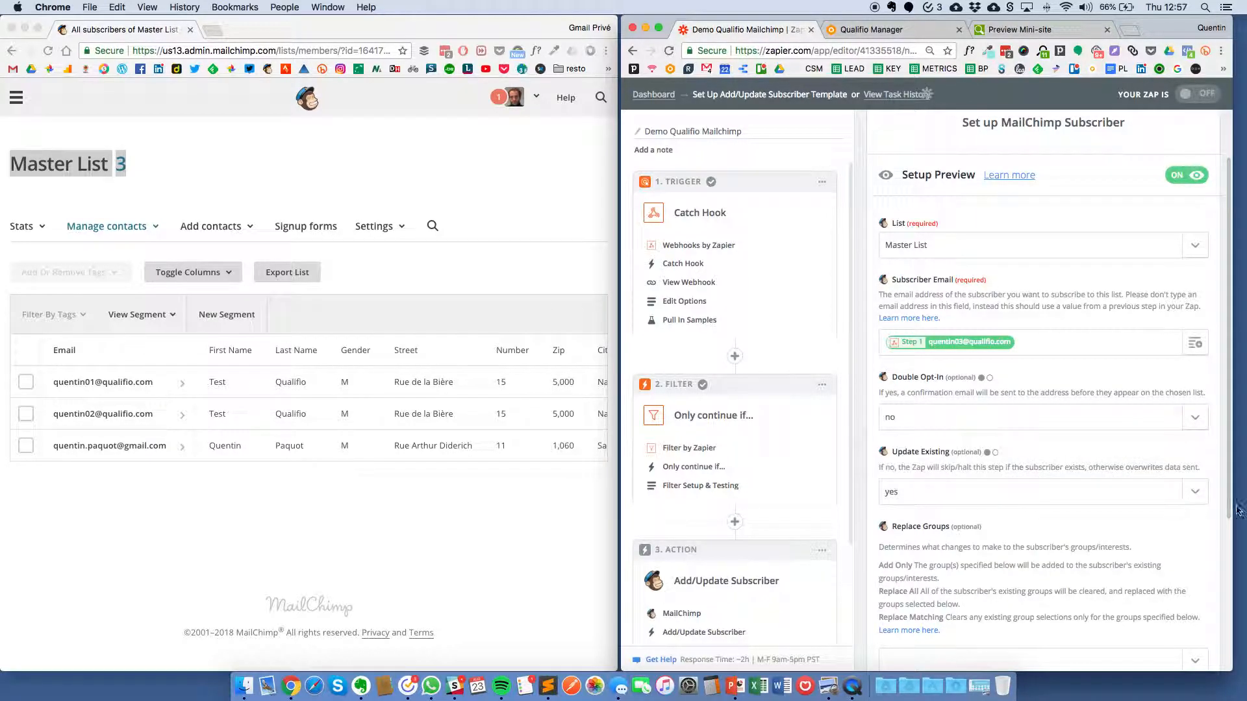
pyautogui.scroll(-5, 918, 404)
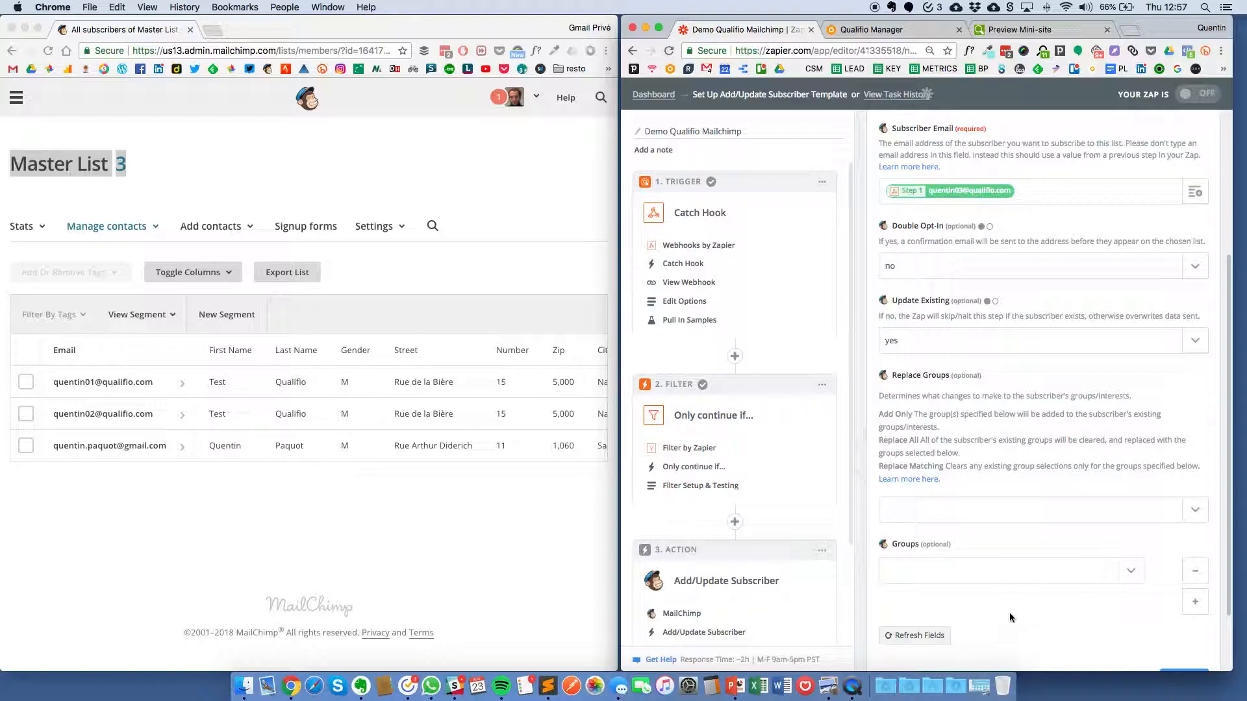
pyautogui.click(935, 637)
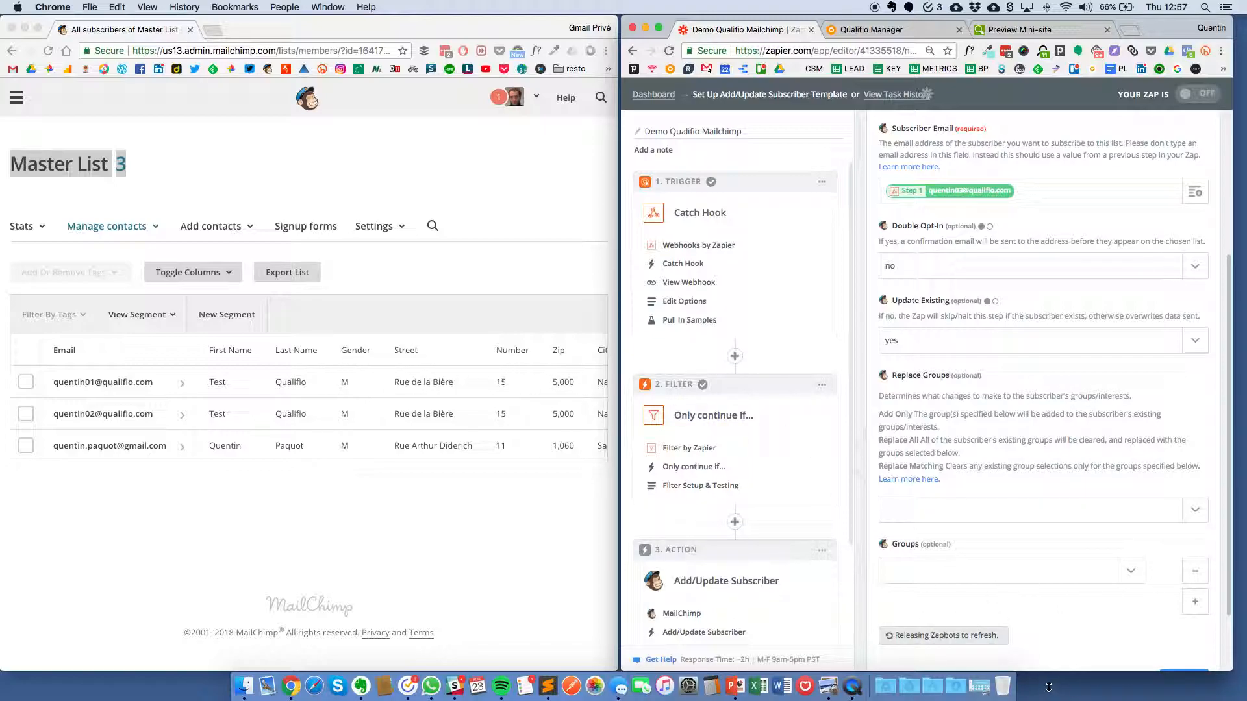
pyautogui.scroll(-5, 1030, 598)
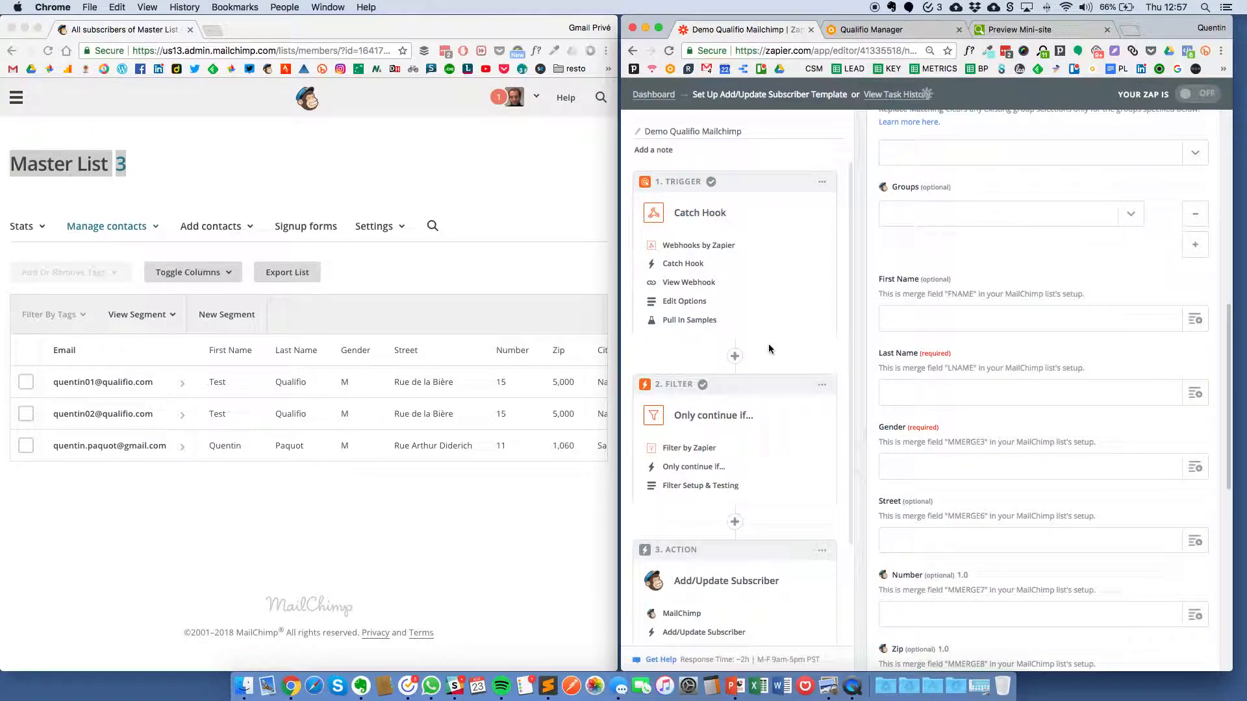
# Step: Map Crm Firstname to First Name and Crm Lastname to Last Name
pyautogui.click(1186, 329)
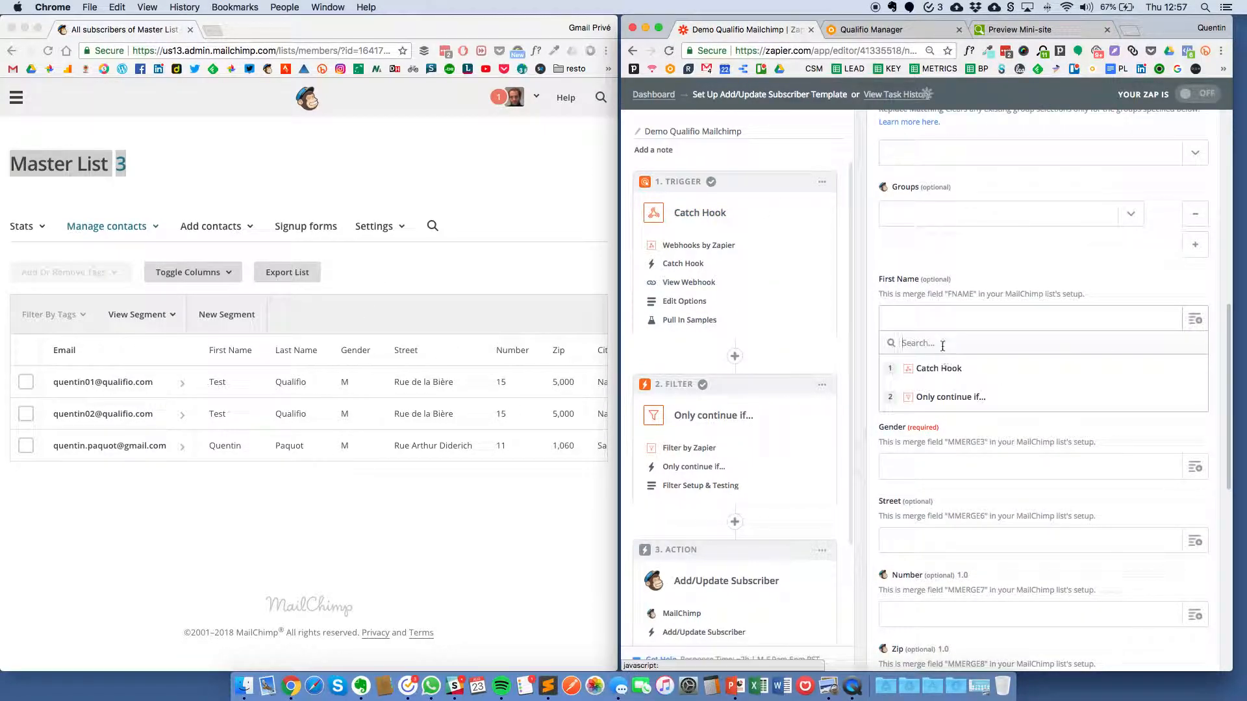
pyautogui.click(939, 368)
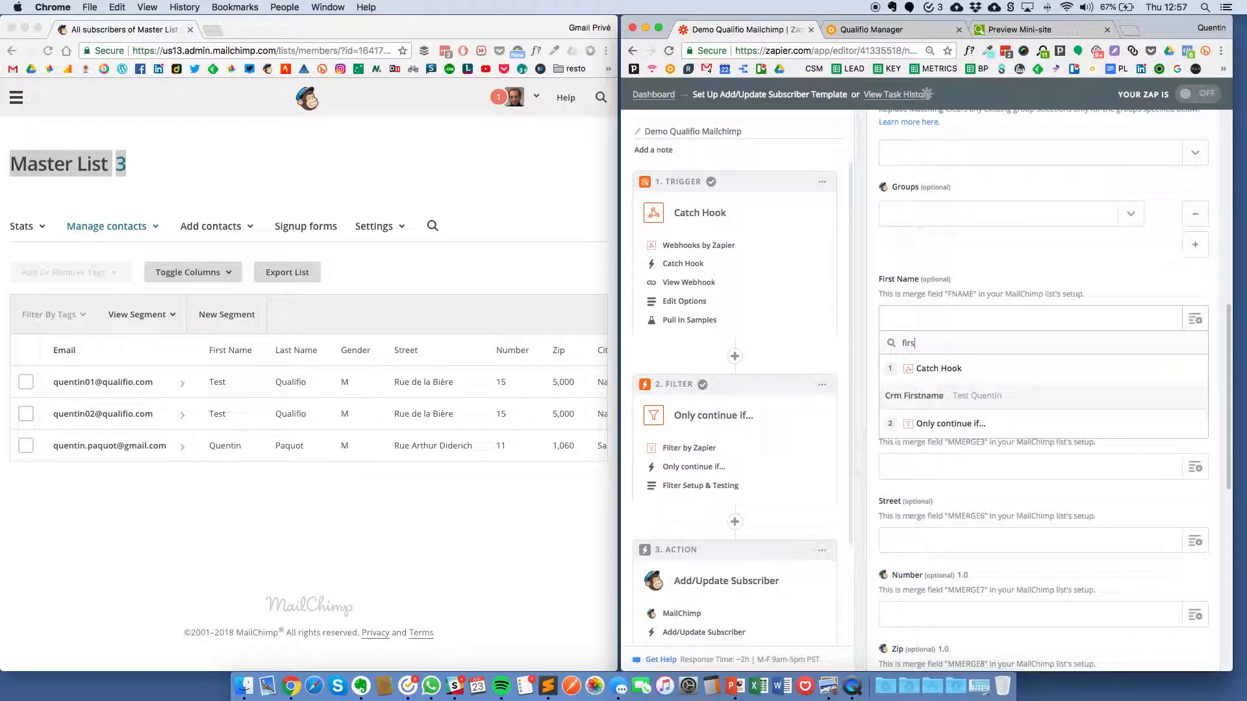
pyautogui.click(948, 393)
pyautogui.click(1195, 394)
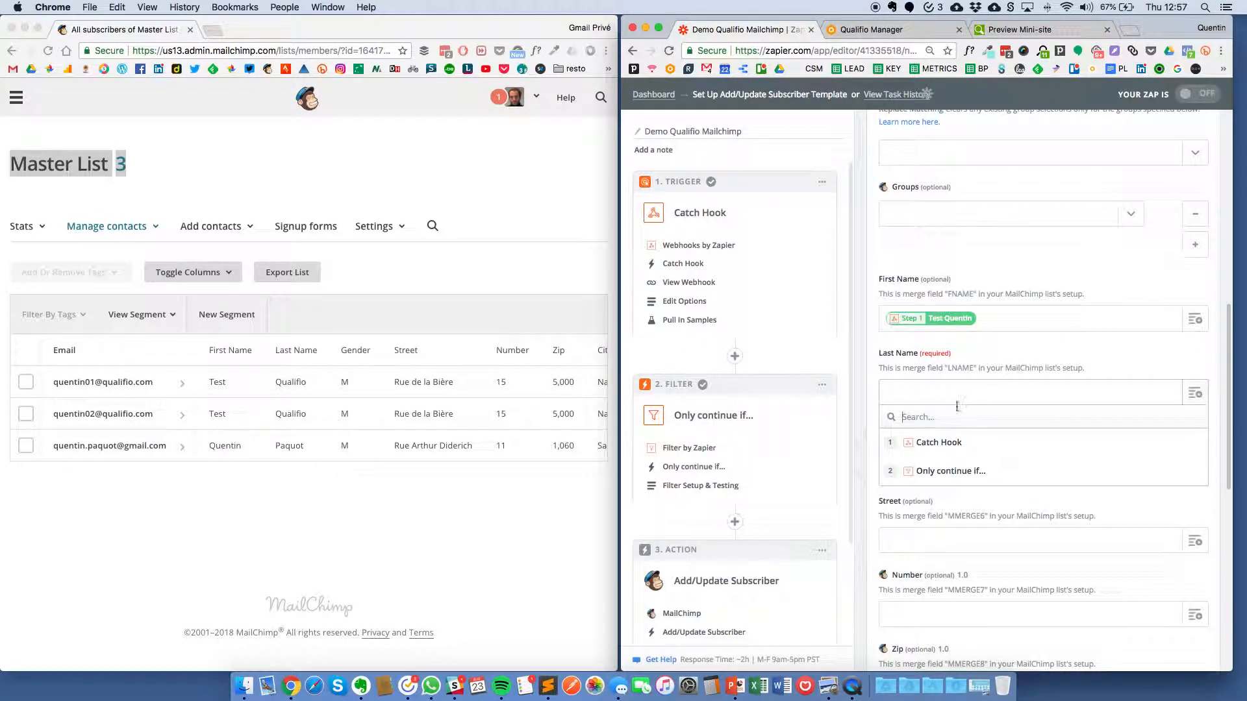
pyautogui.write('lastn')
pyautogui.click(965, 484)
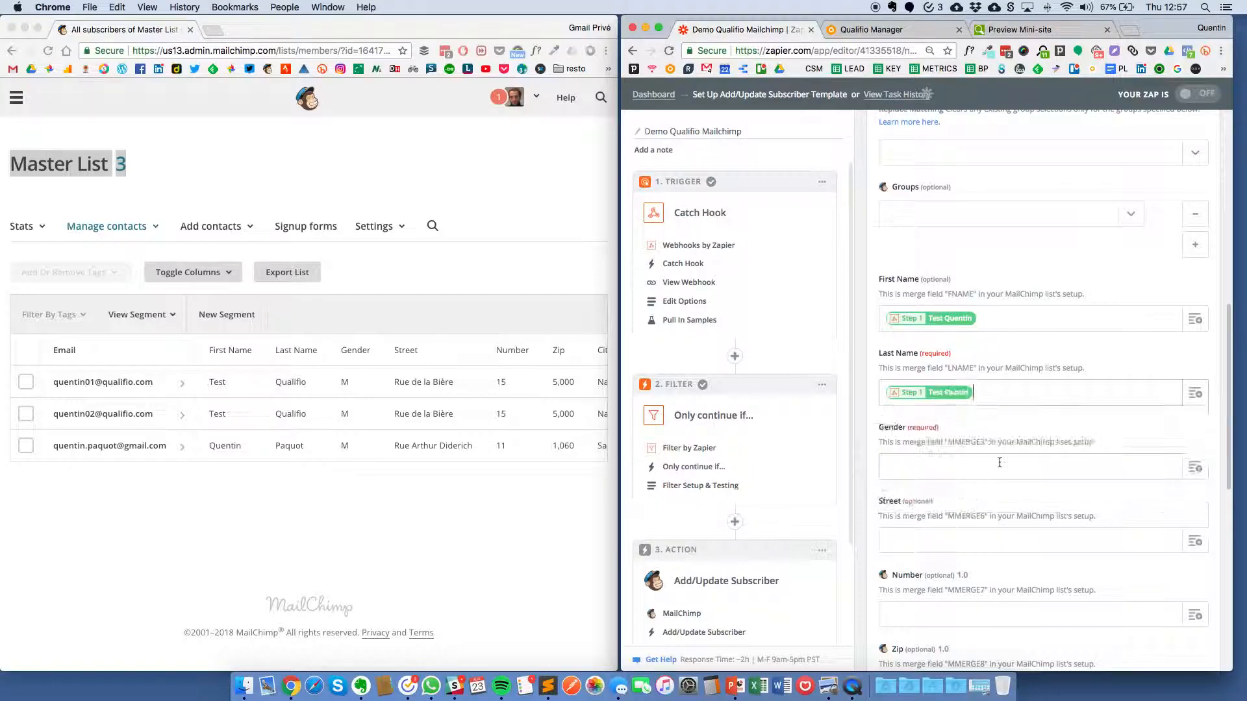
# Step: Map Crm Gender to Gender, Crm Address to Street, and Crm Number to Number
pyautogui.scroll(-2, 1189, 396)
pyautogui.click(1089, 393)
pyautogui.write('gen')
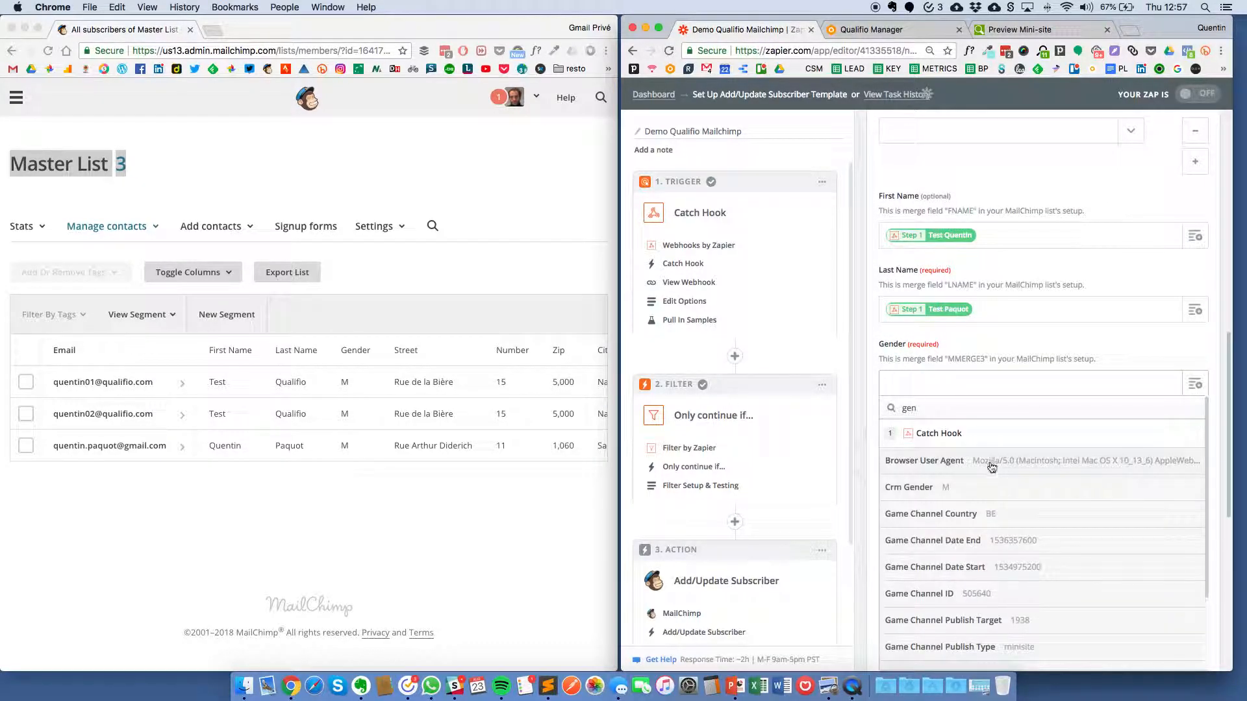
pyautogui.click(961, 487)
pyautogui.scroll(-4, 1001, 421)
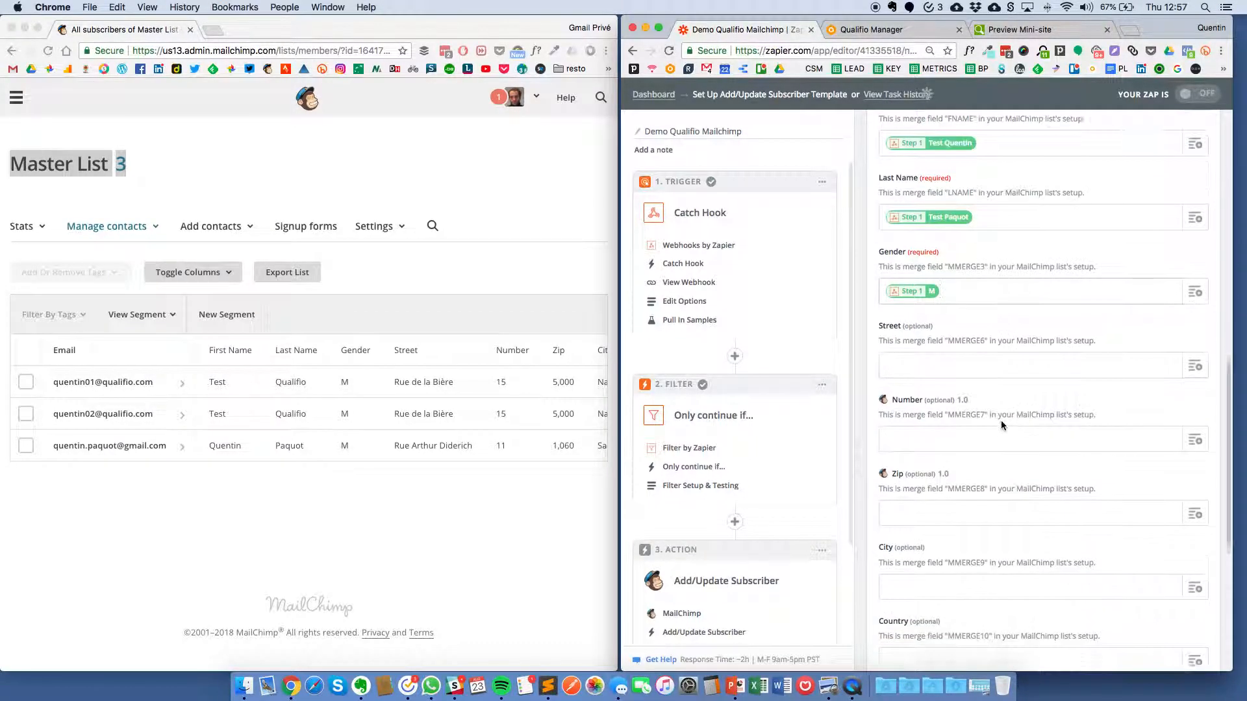
pyautogui.click(1078, 336)
pyautogui.write('str')
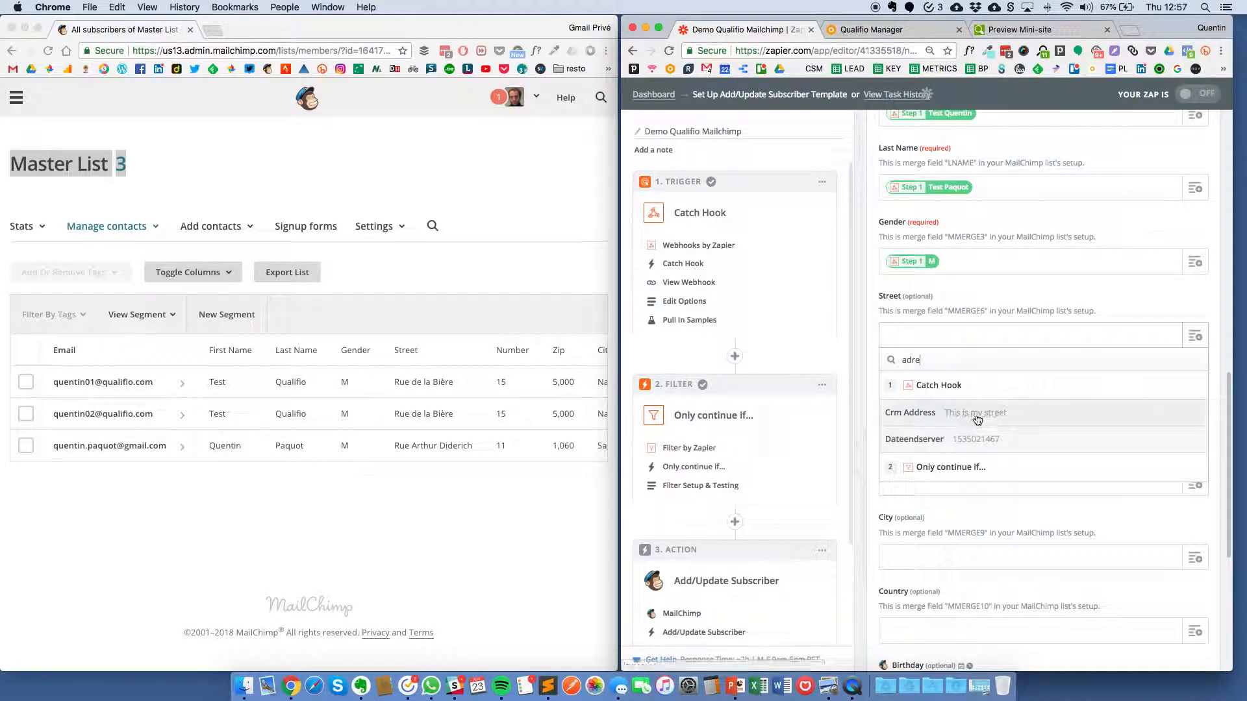
pyautogui.click(974, 416)
pyautogui.click(1198, 412)
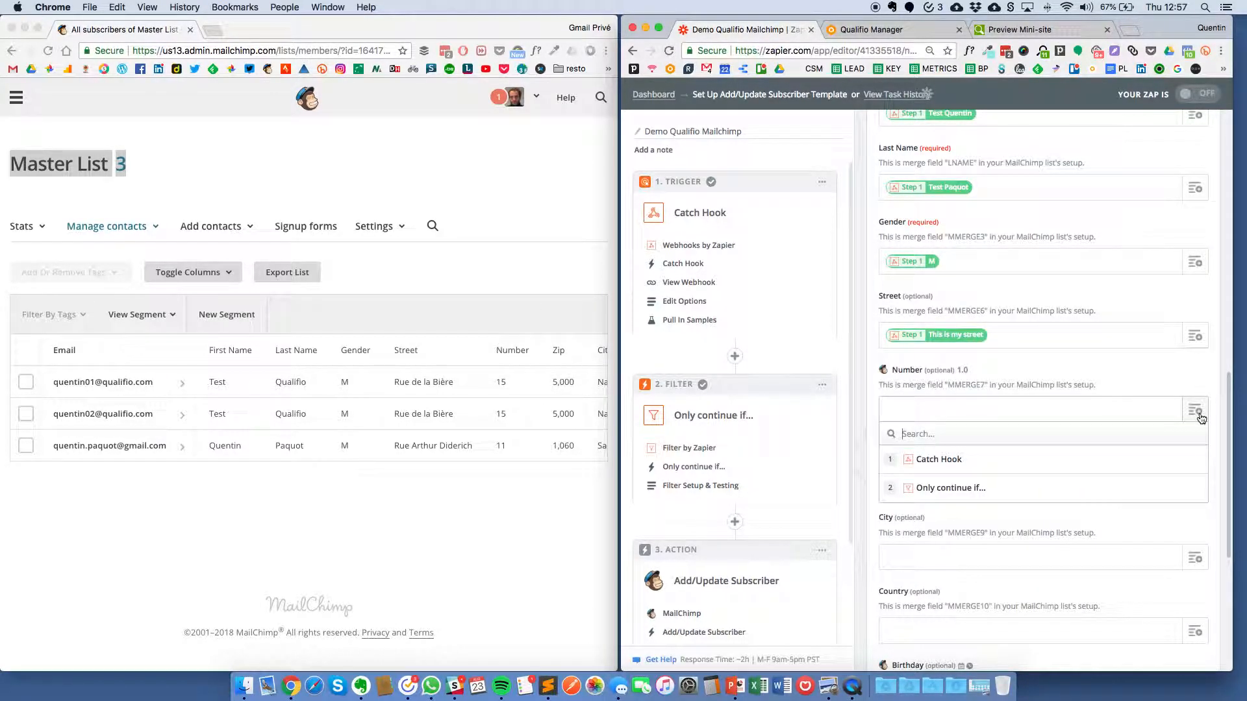
pyautogui.write('nul')
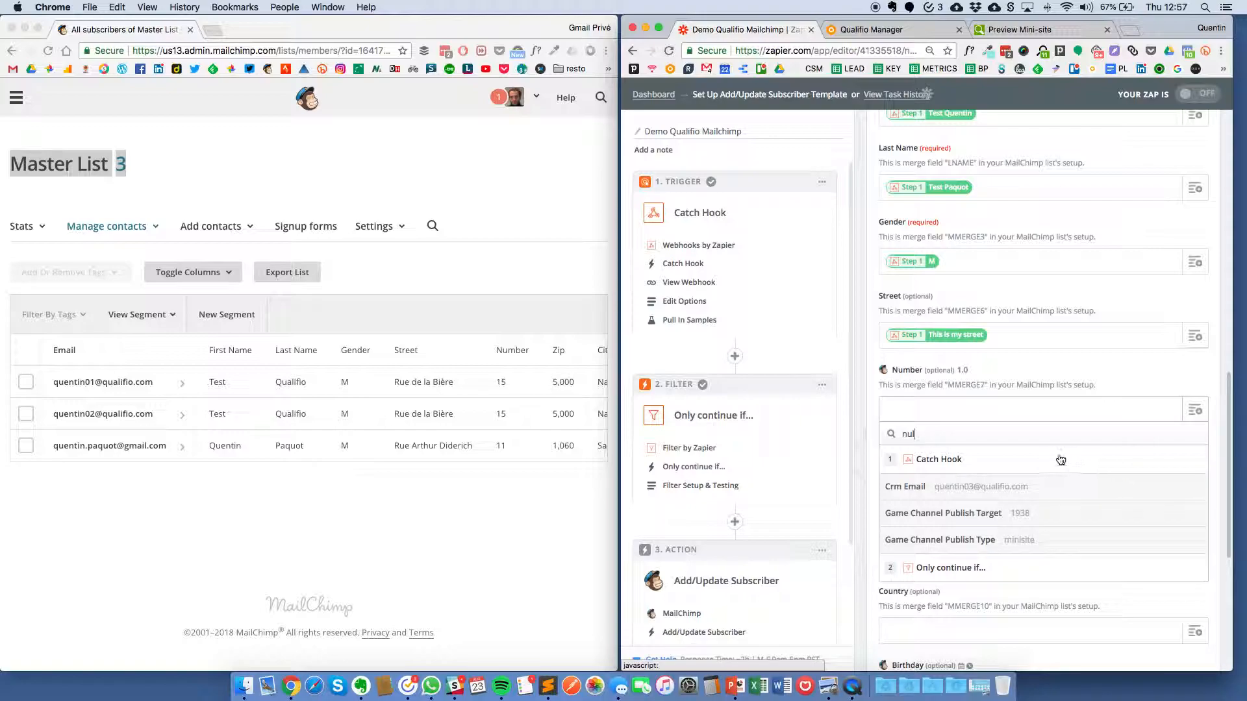
pyautogui.press('BackSpace')
pyautogui.click(997, 494)
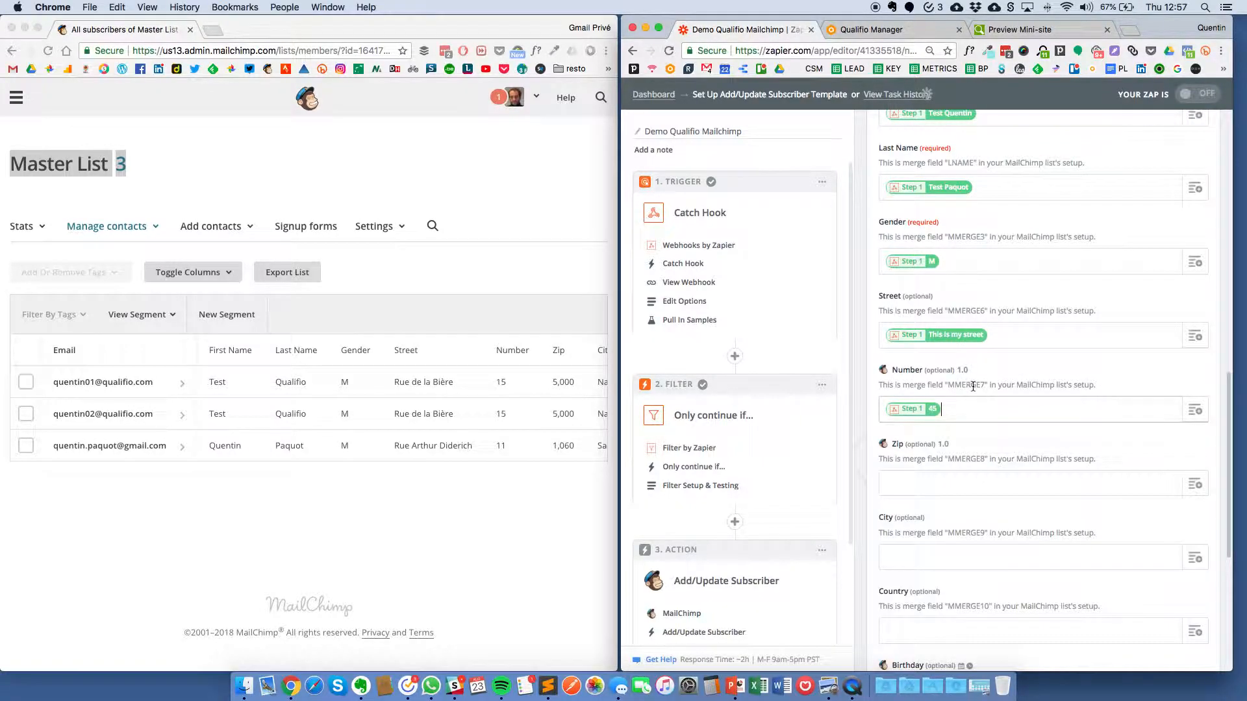
# Step: Map Crm Zipcode to Zip, the city field to City, and Crm Country to Country
pyautogui.scroll(-5, 1201, 351)
pyautogui.click(1193, 320)
pyautogui.write('zip')
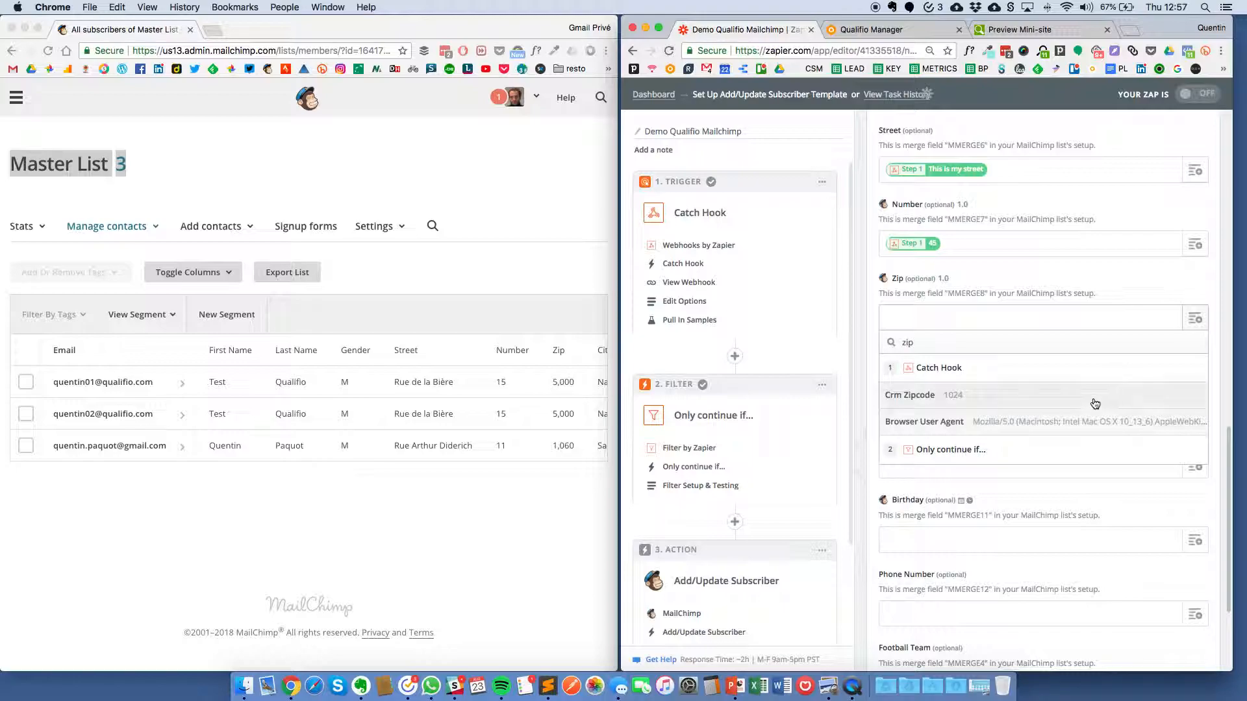
pyautogui.click(1095, 403)
pyautogui.click(1199, 393)
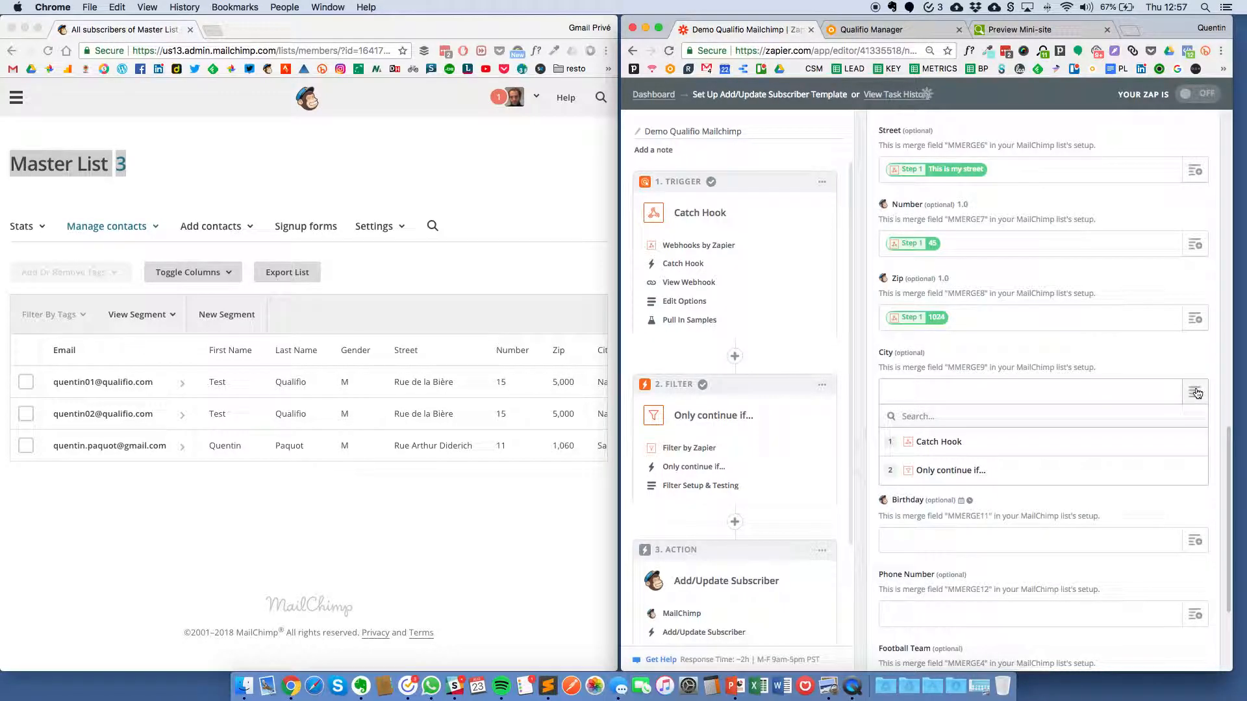
pyautogui.write('city')
pyautogui.click(1052, 474)
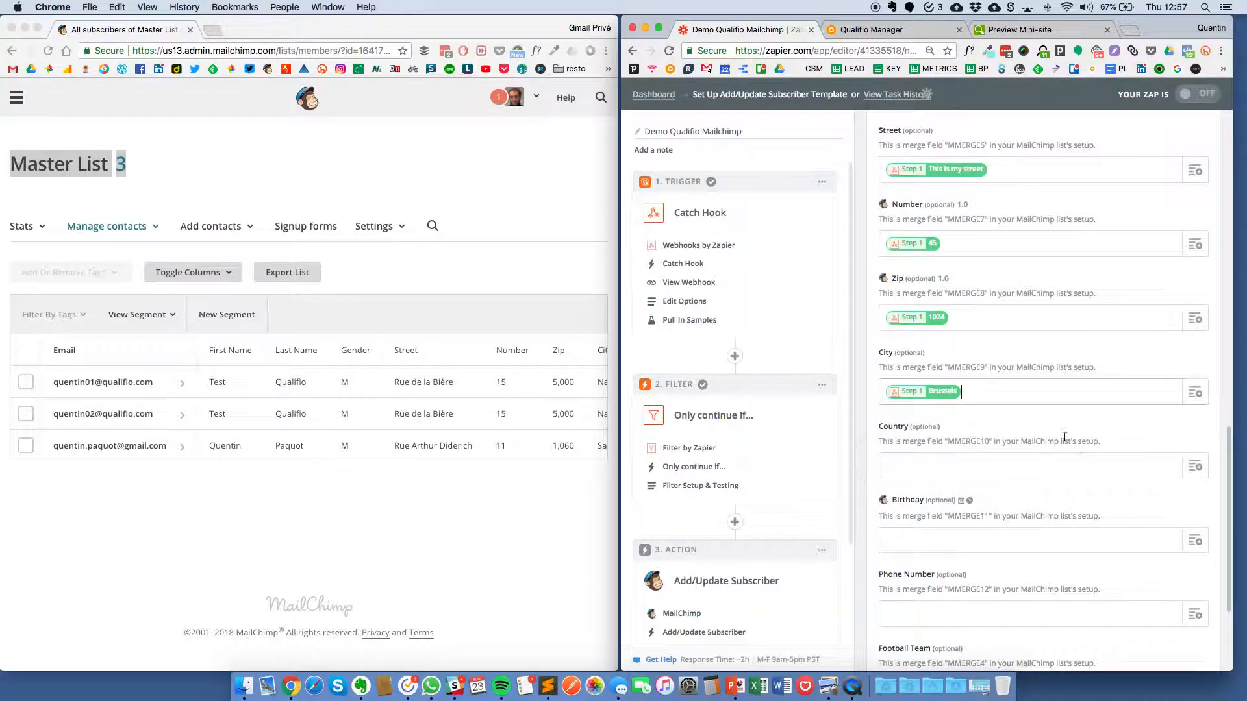
pyautogui.scroll(-4, 974, 363)
pyautogui.click(1201, 356)
pyautogui.write('country')
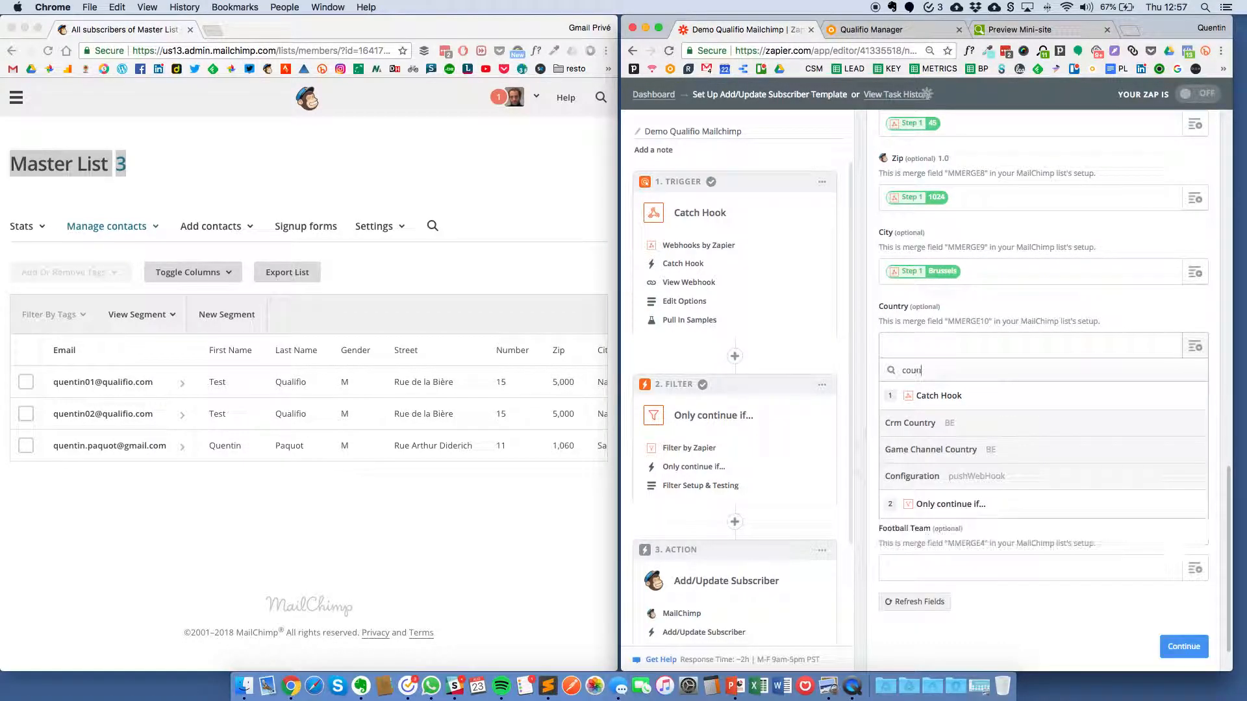
pyautogui.click(975, 424)
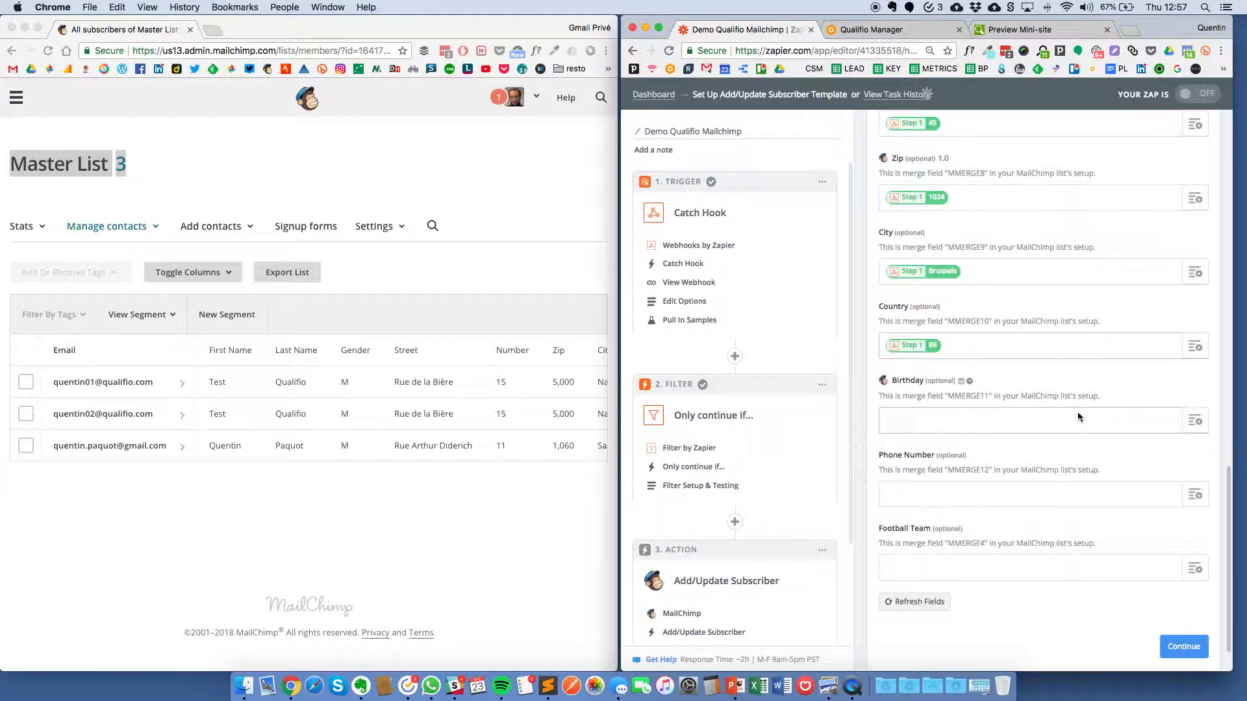
# Step: Map Crm Birthday into the Birthday field
pyautogui.scroll(-1, 1081, 416)
pyautogui.click(1196, 388)
pyautogui.write('burth')
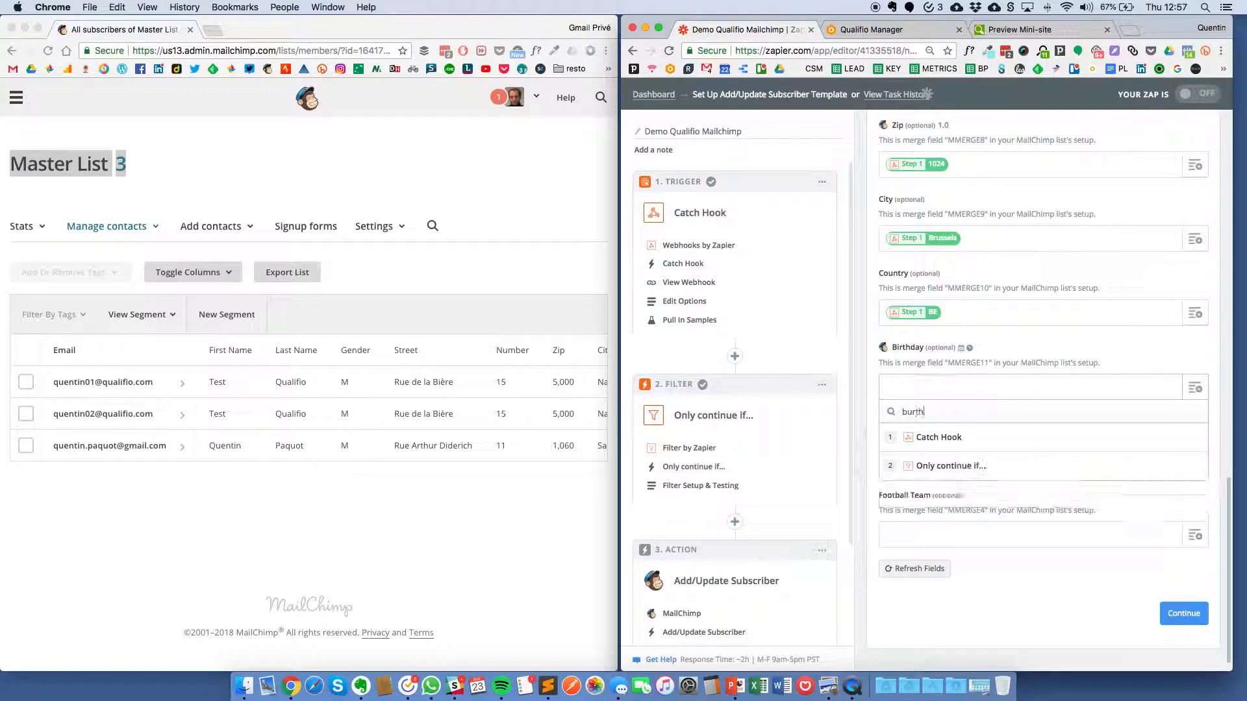
pyautogui.press('BackSpace')
pyautogui.press('BackSpace')
pyautogui.write('ir')
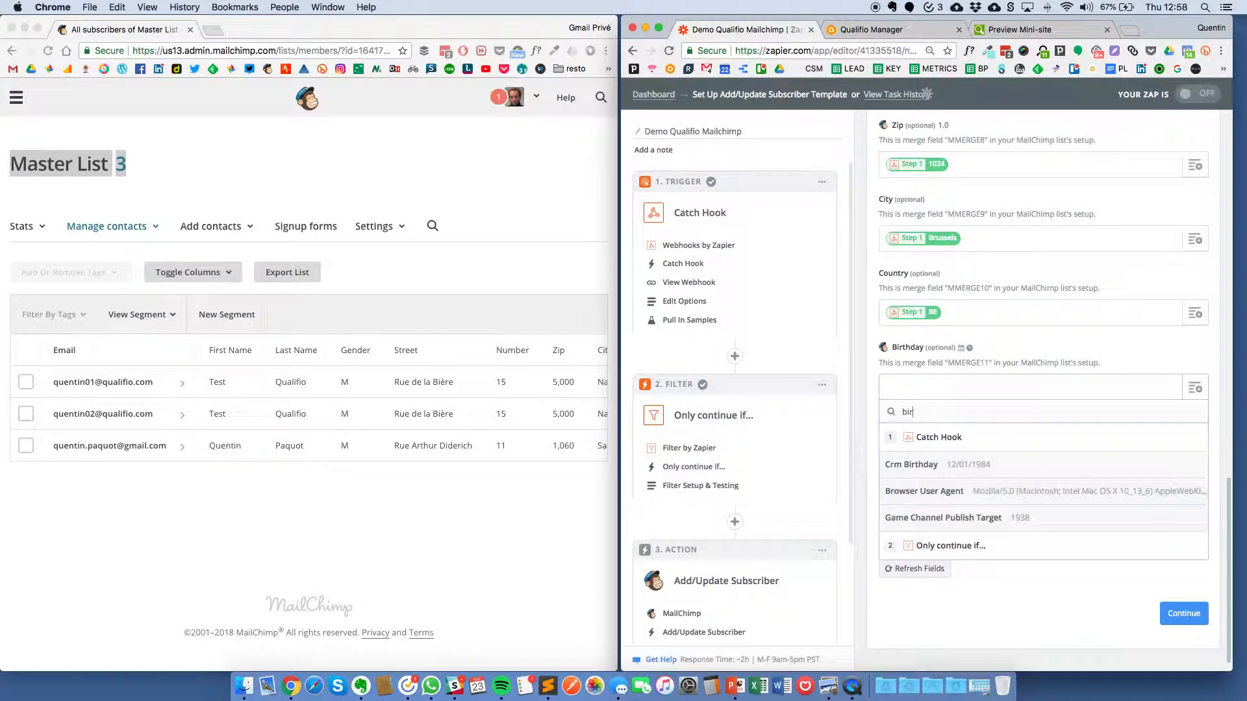
pyautogui.click(912, 464)
# Step: Check the CRM custom variables in Qualifio, then map Crm Label1 Nvarchar to Football Team
pyautogui.scroll(-1, 1195, 448)
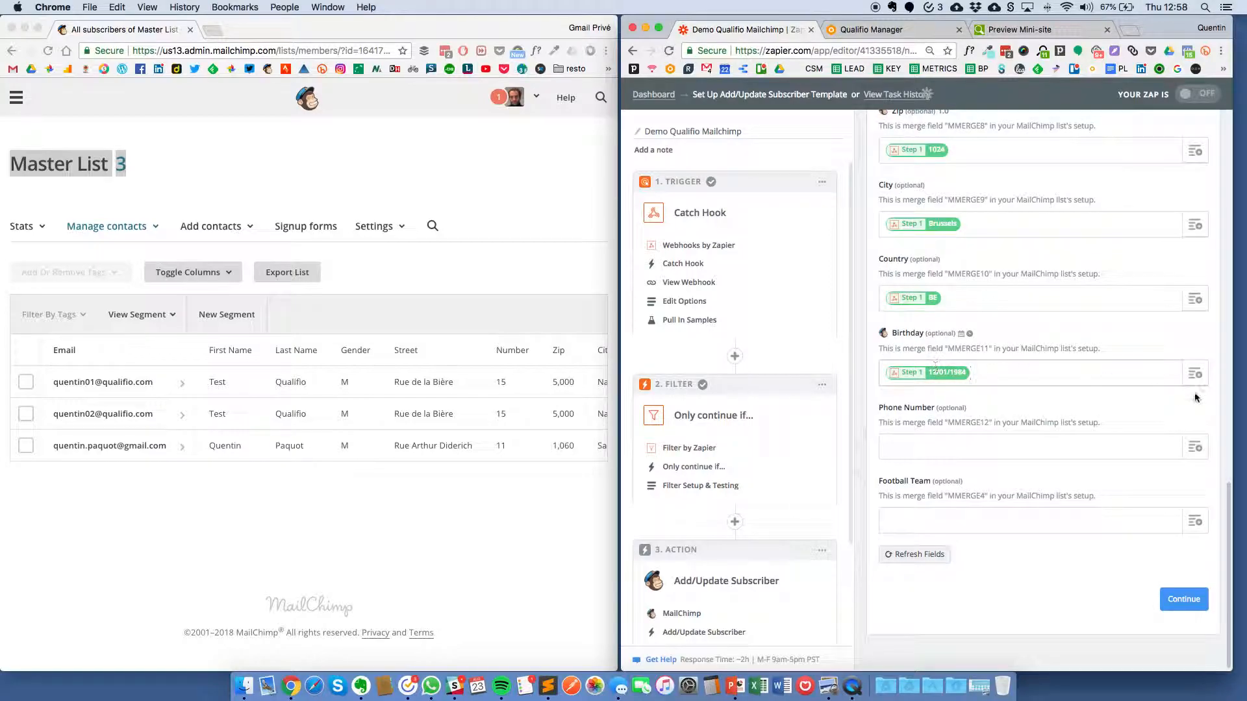
pyautogui.click(871, 29)
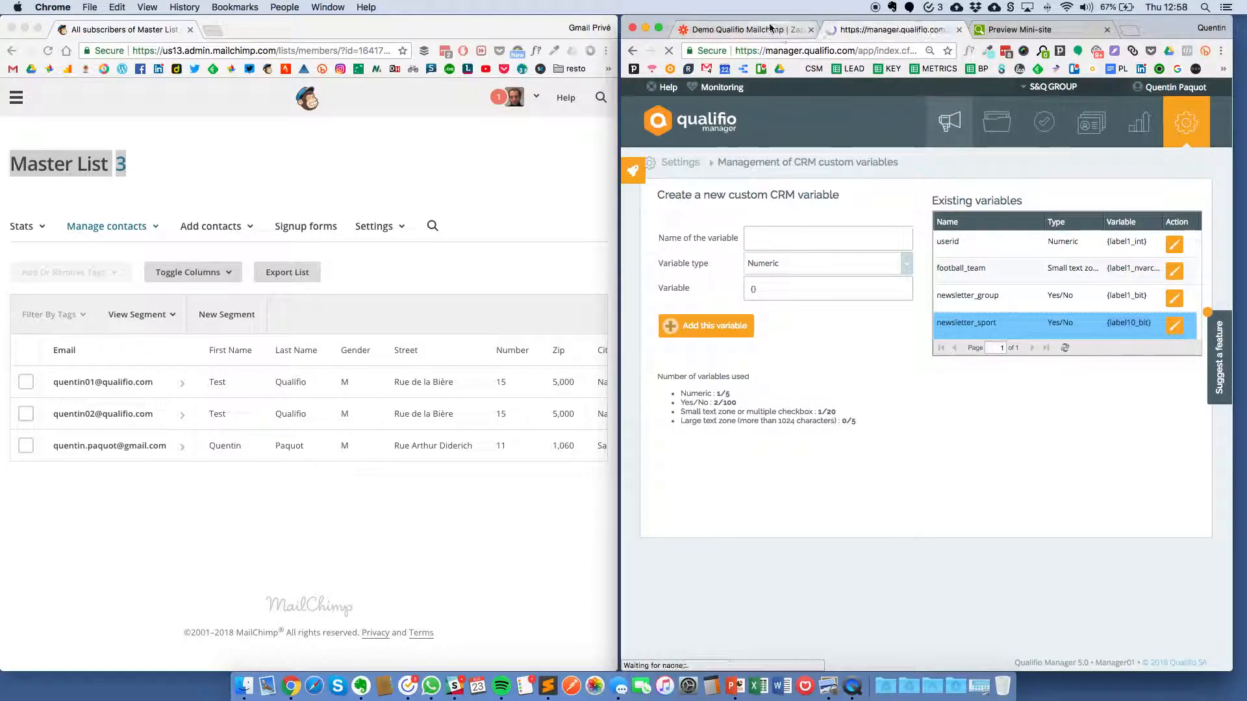
pyautogui.click(793, 32)
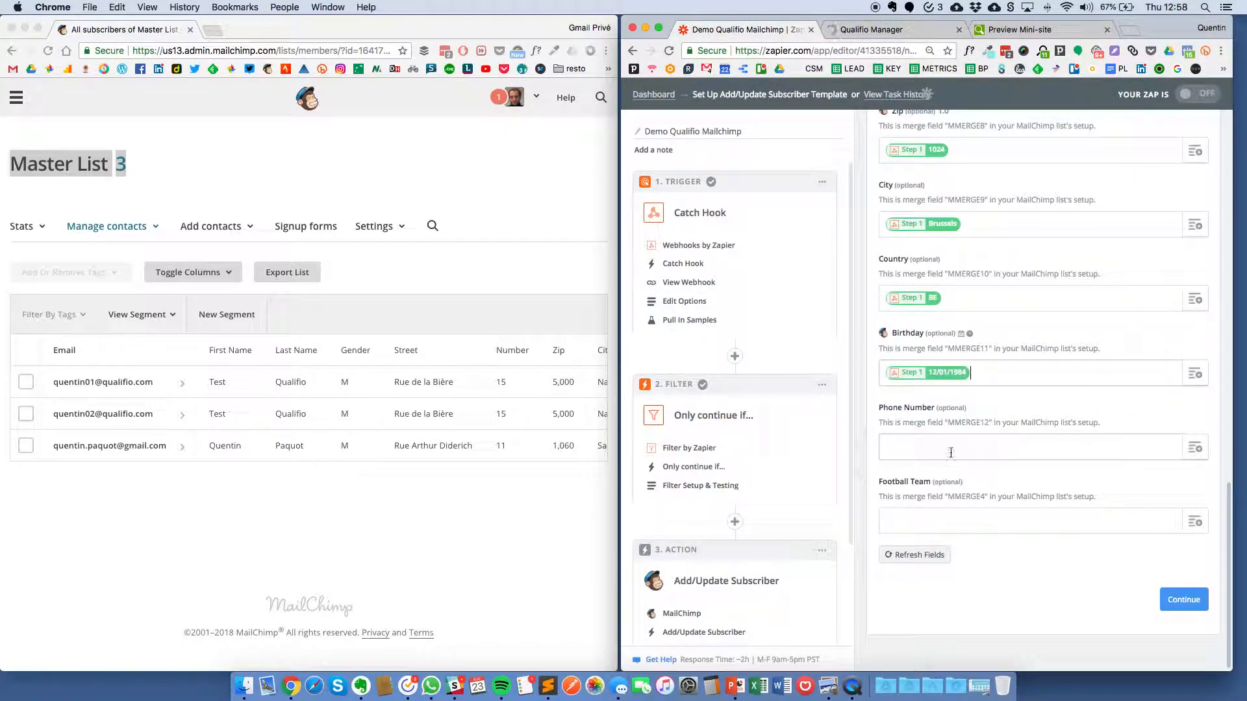
pyautogui.scroll(1, 964, 450)
pyautogui.click(1195, 525)
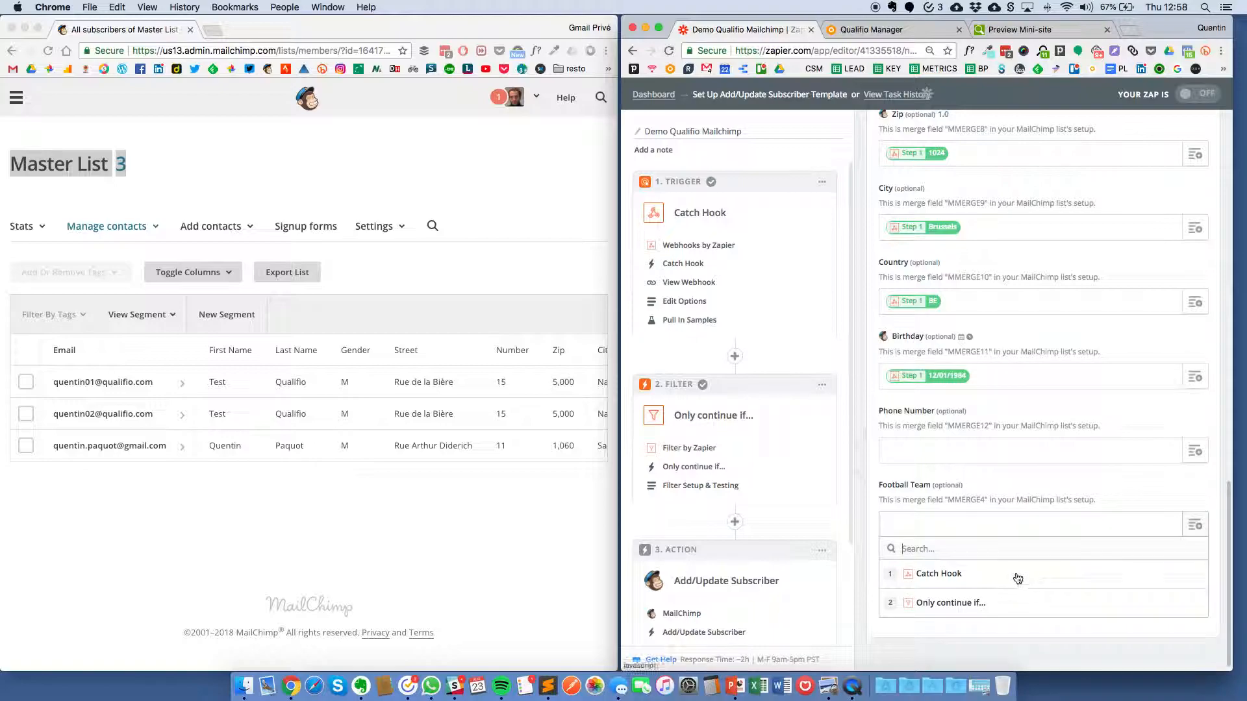
pyautogui.click(967, 572)
pyautogui.scroll(-2, 975, 569)
pyautogui.scroll(-5, 975, 568)
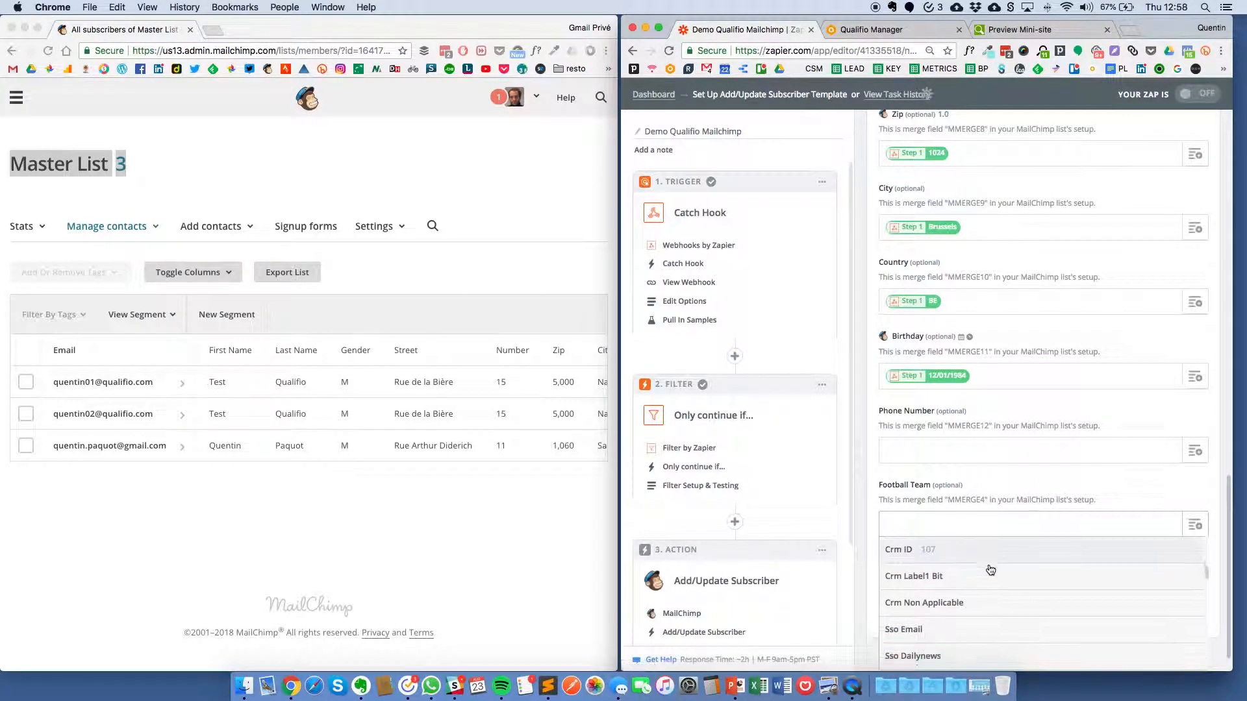
pyautogui.scroll(-4, 990, 571)
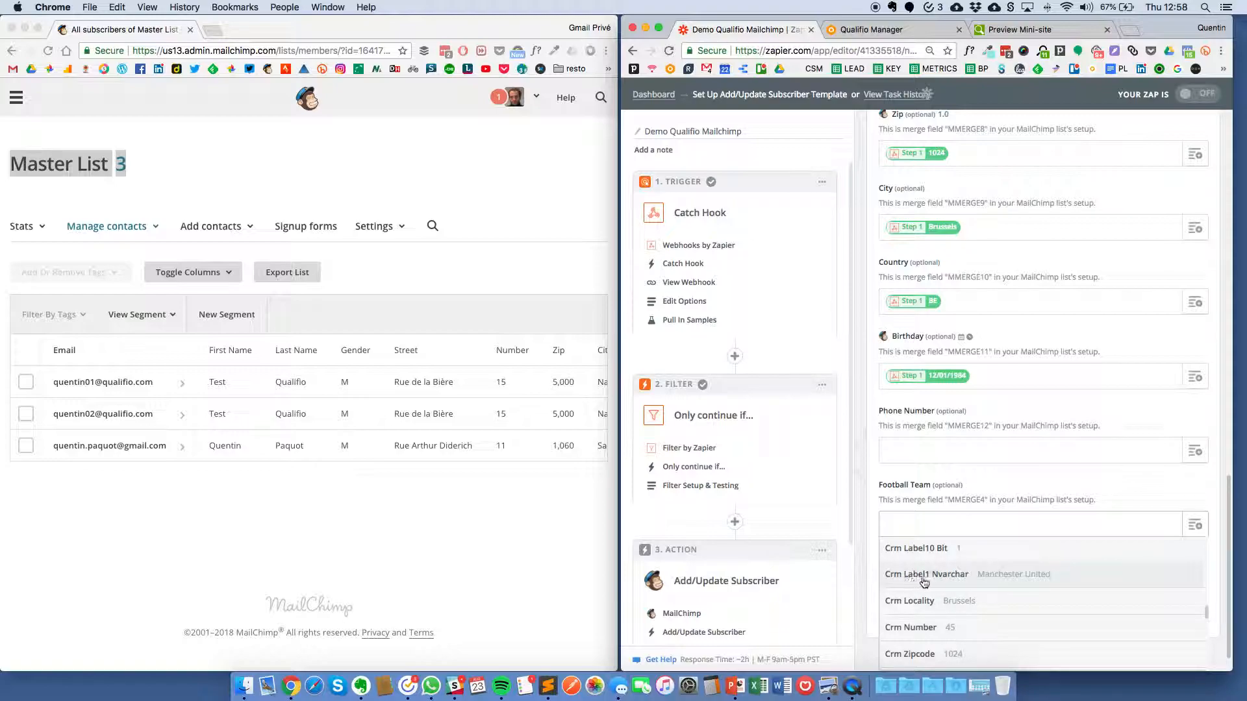
pyautogui.click(969, 584)
# Step: Continue to testing, review the sample subscriber, and send it to MailChimp
pyautogui.click(1177, 608)
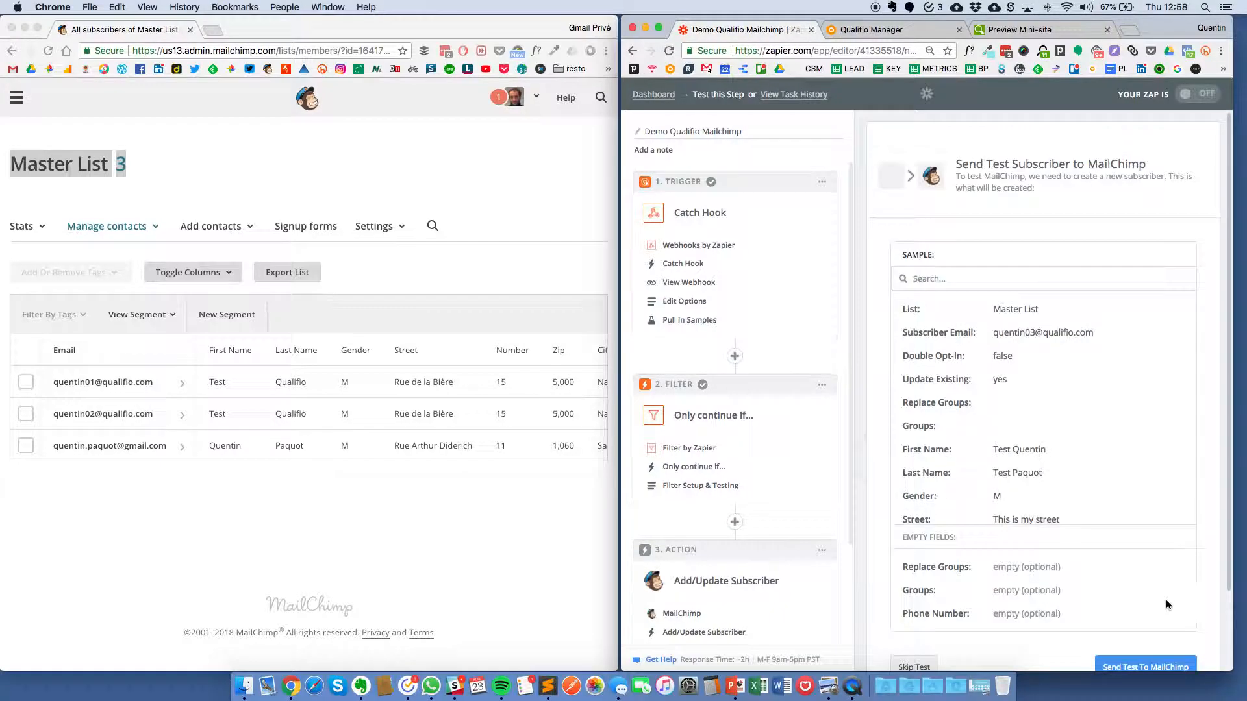
pyautogui.scroll(-2, 1013, 487)
pyautogui.scroll(-5, 1038, 470)
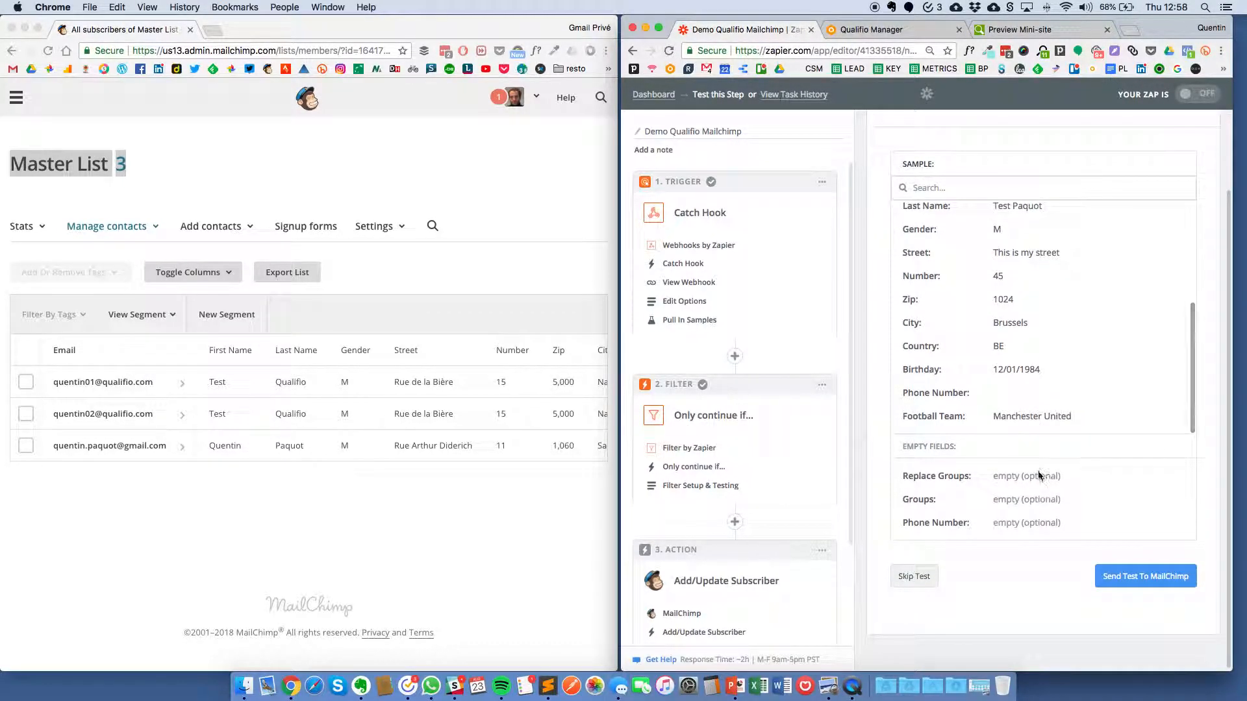
pyautogui.click(1118, 583)
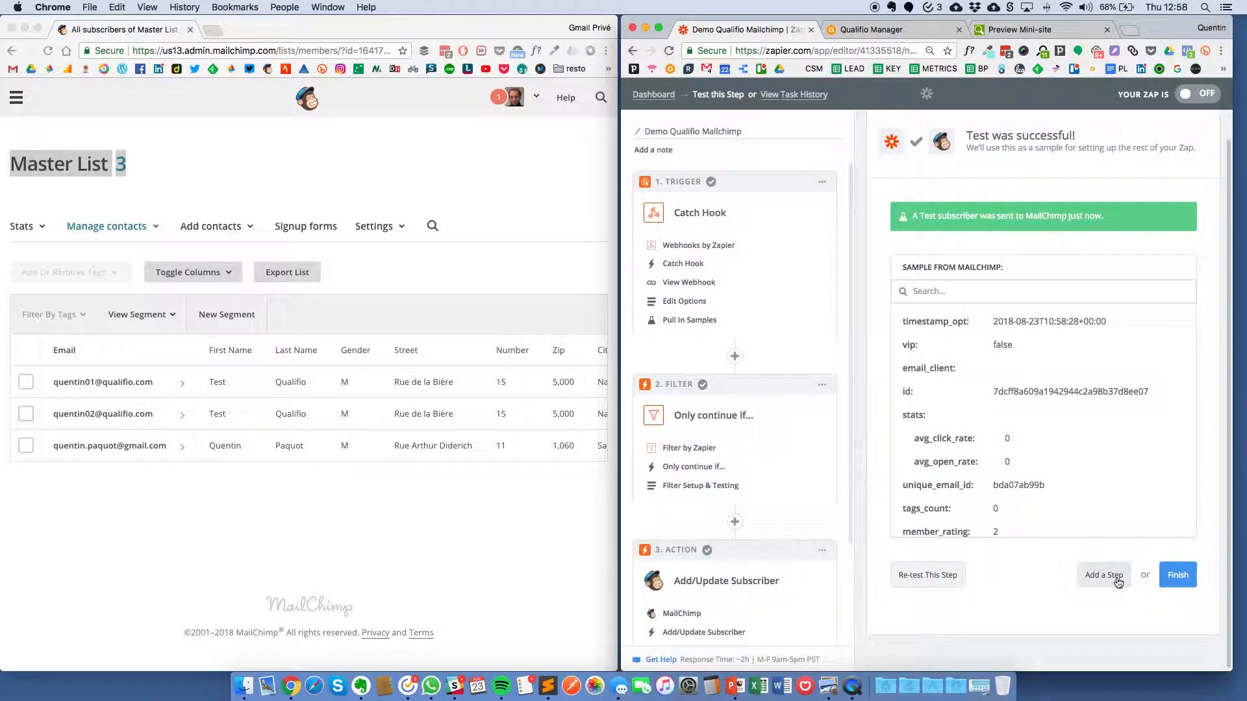
# Step: Reload the MailChimp Master List to find the Zapier test subscriber
pyautogui.click(360, 495)
pyautogui.press('super+r')
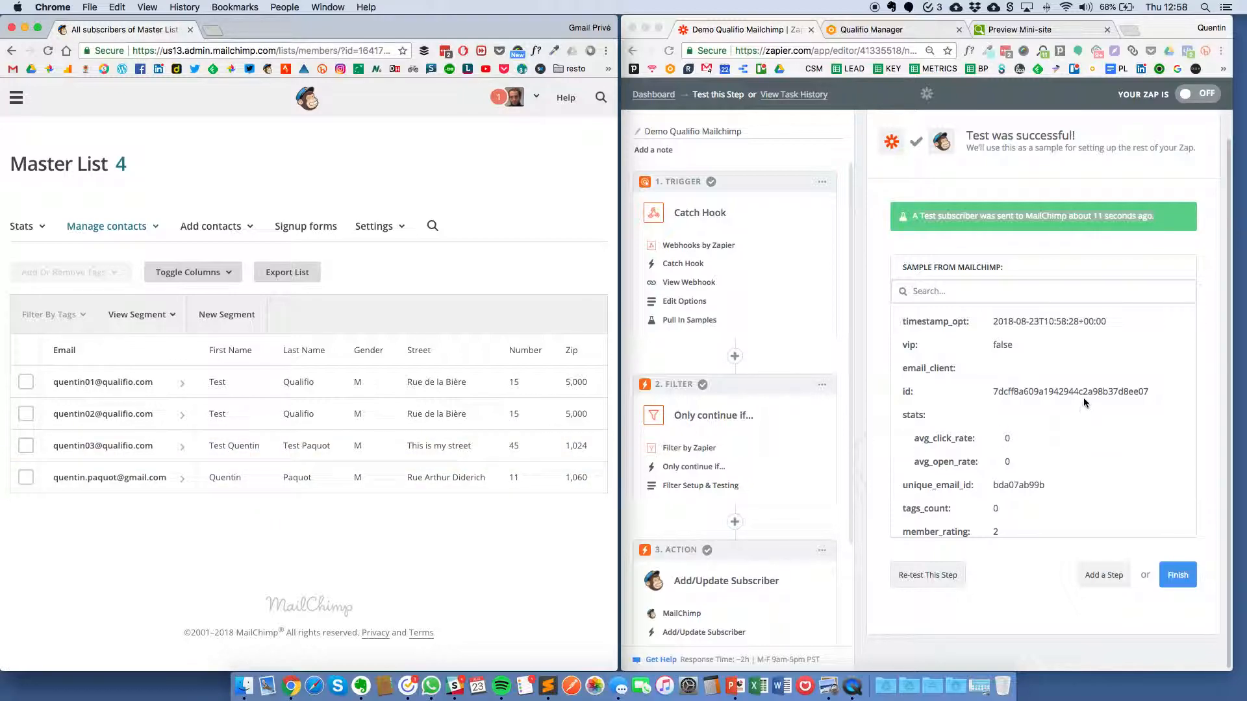
pyautogui.scroll(-10, 1050, 399)
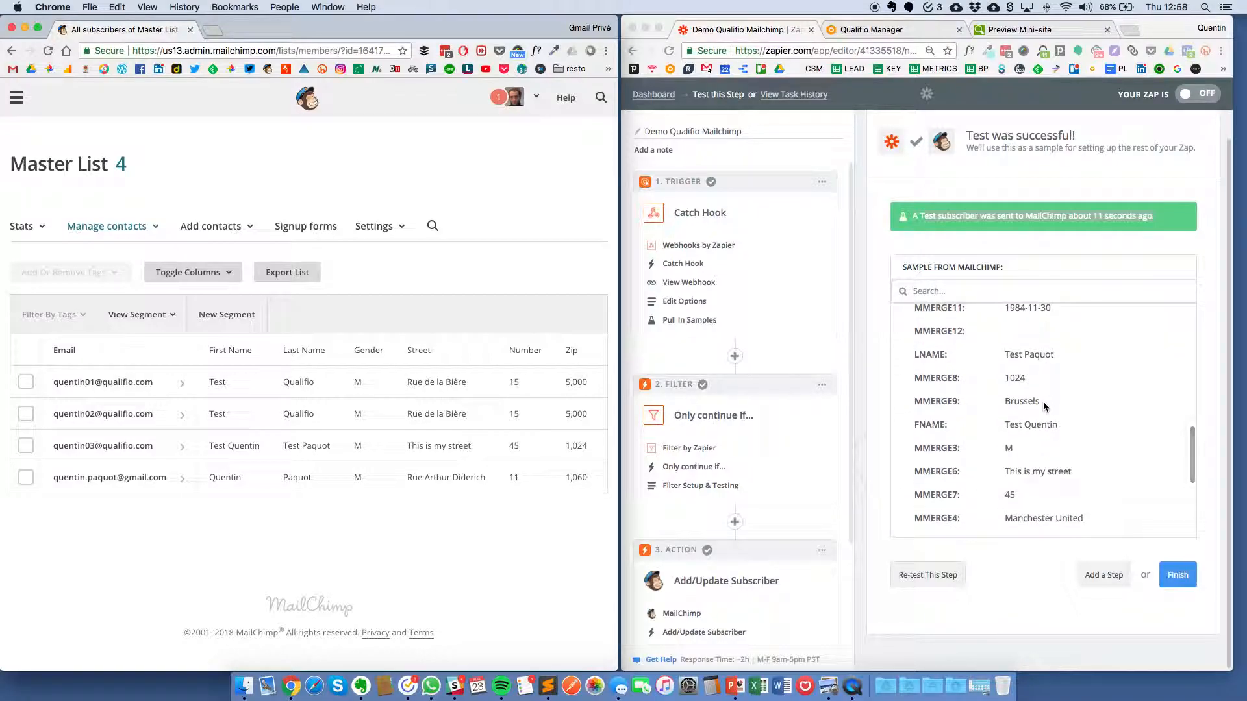
pyautogui.scroll(-2, 1047, 400)
pyautogui.moveTo(993, 500); pyautogui.dragTo(1093, 499)
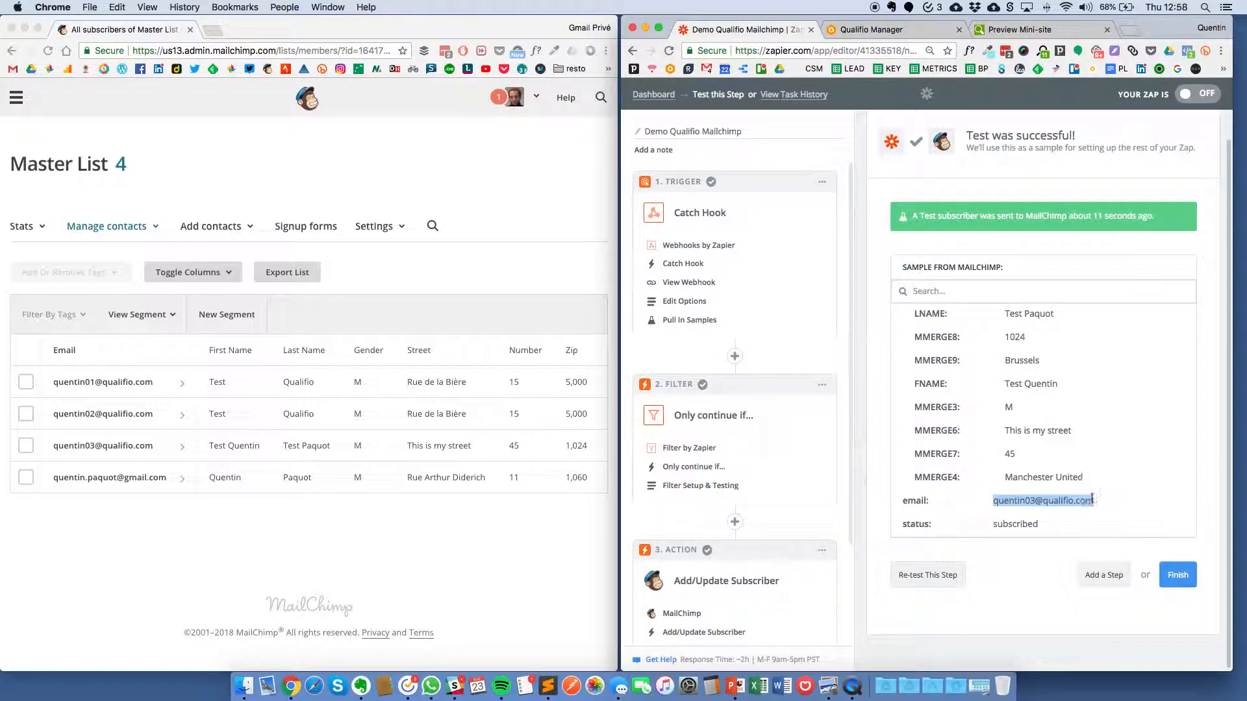
# Step: Review the test subscriber's columns, then finish the Demo Qualifio Mailchimp zap to turn it on
pyautogui.click(89, 454)
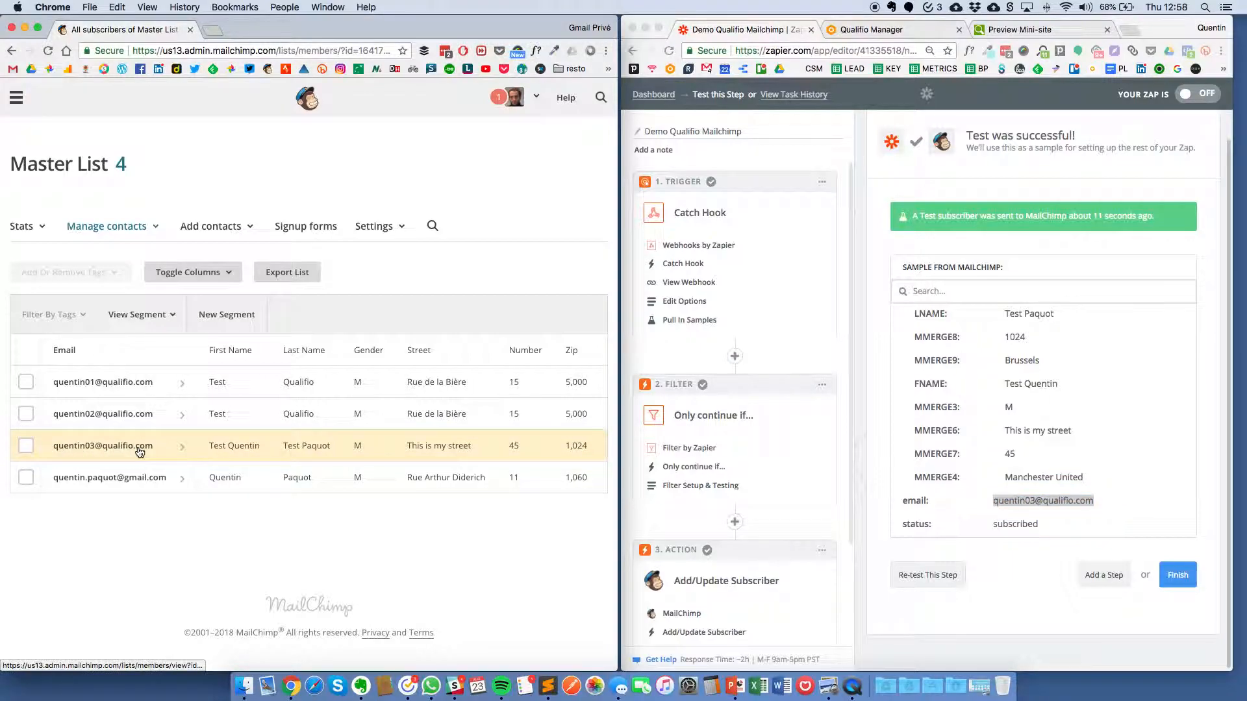
pyautogui.hscroll(5, 314, 444)
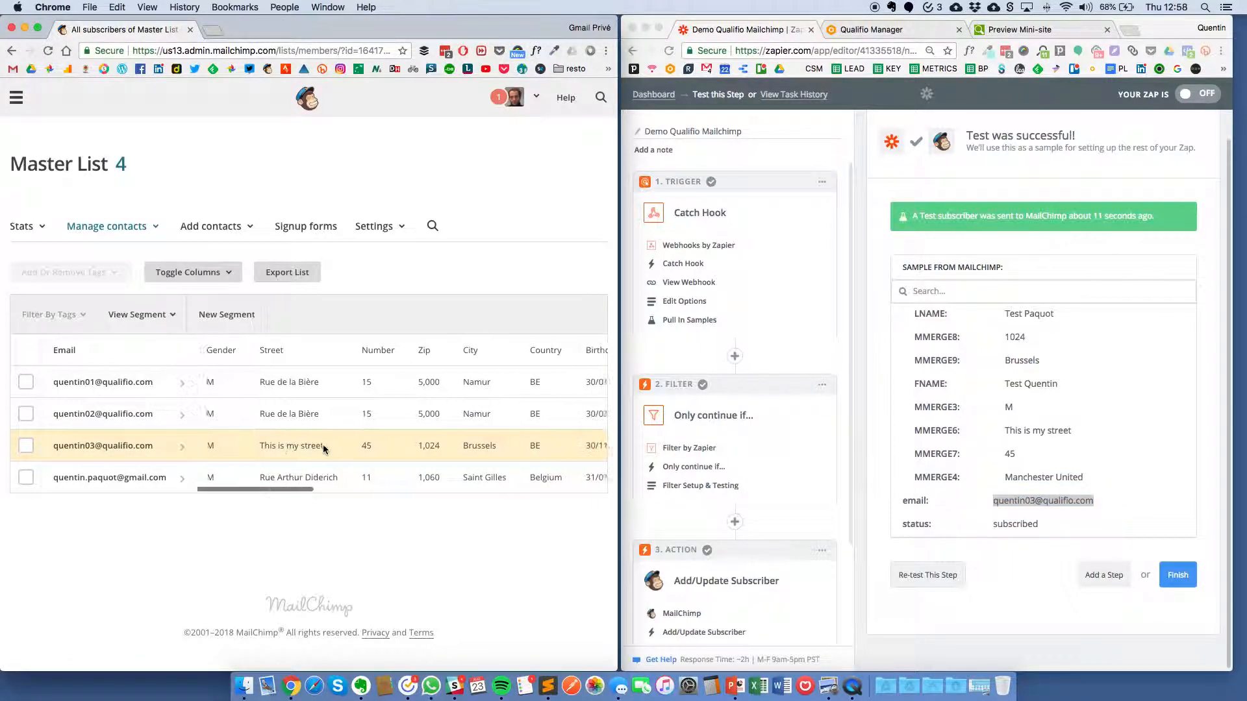
pyautogui.hscroll(3, 326, 450)
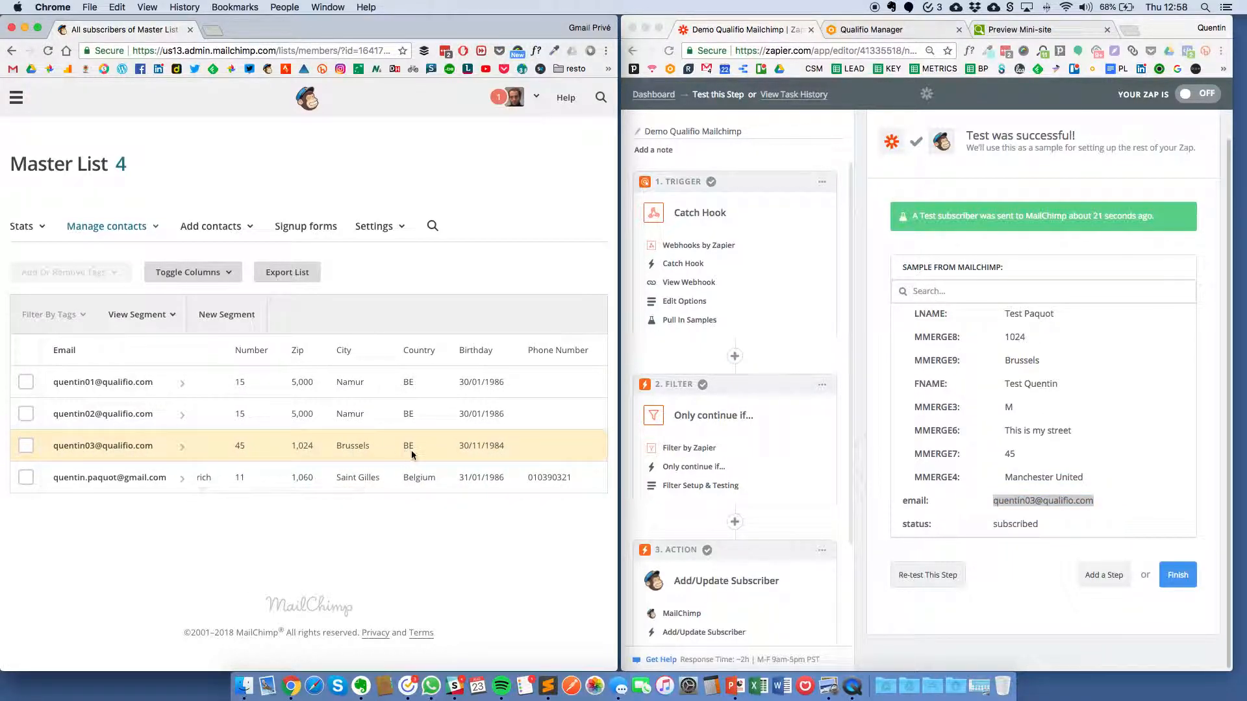
pyautogui.hscroll(3, 452, 450)
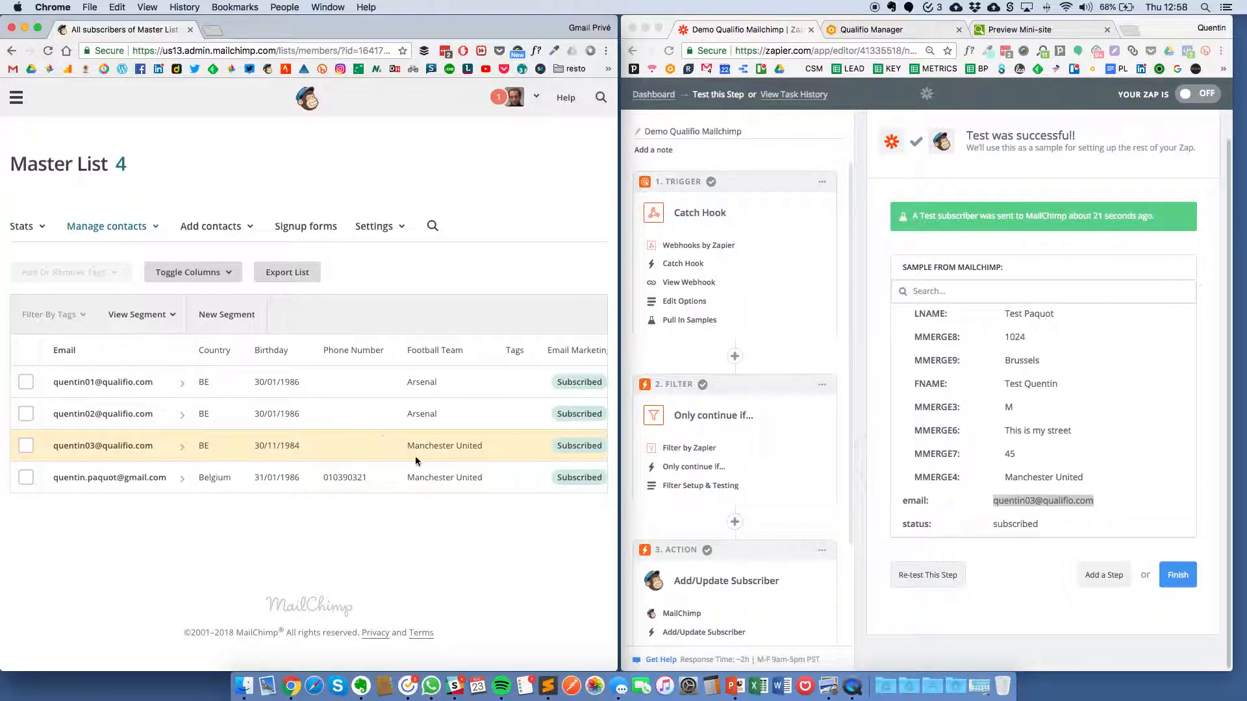
pyautogui.hscroll(4, 452, 444)
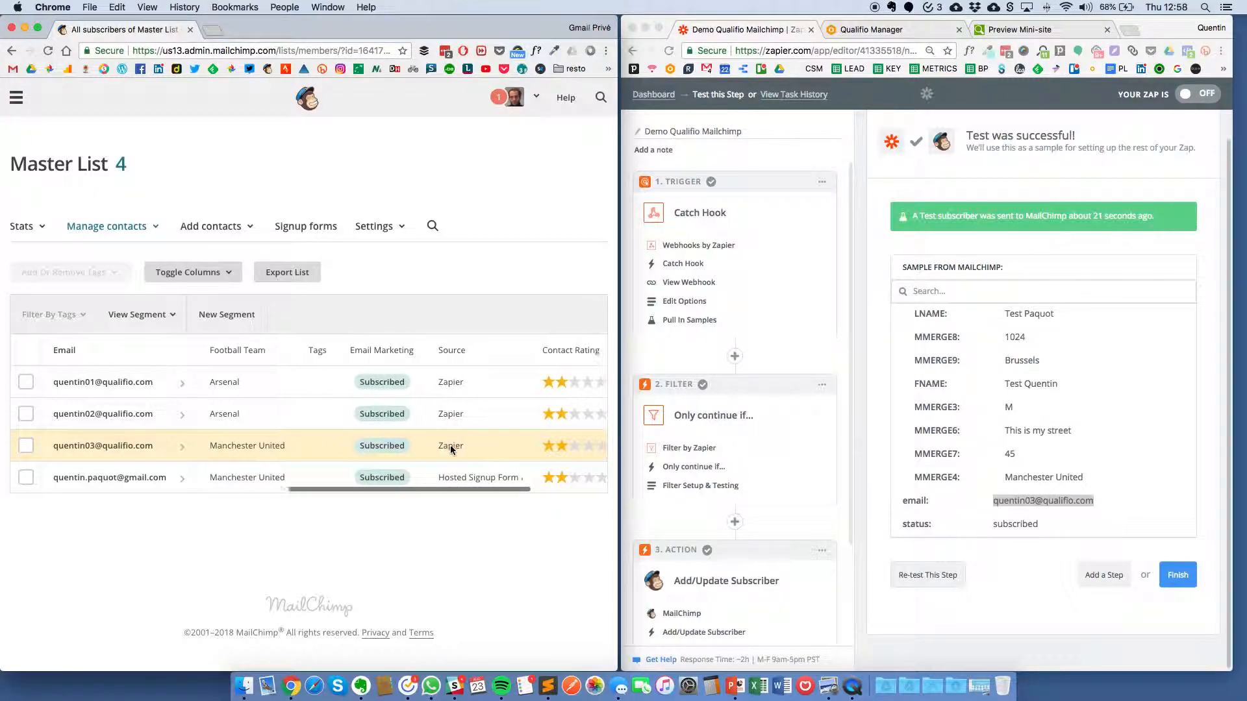
pyautogui.hscroll(-10, 449, 444)
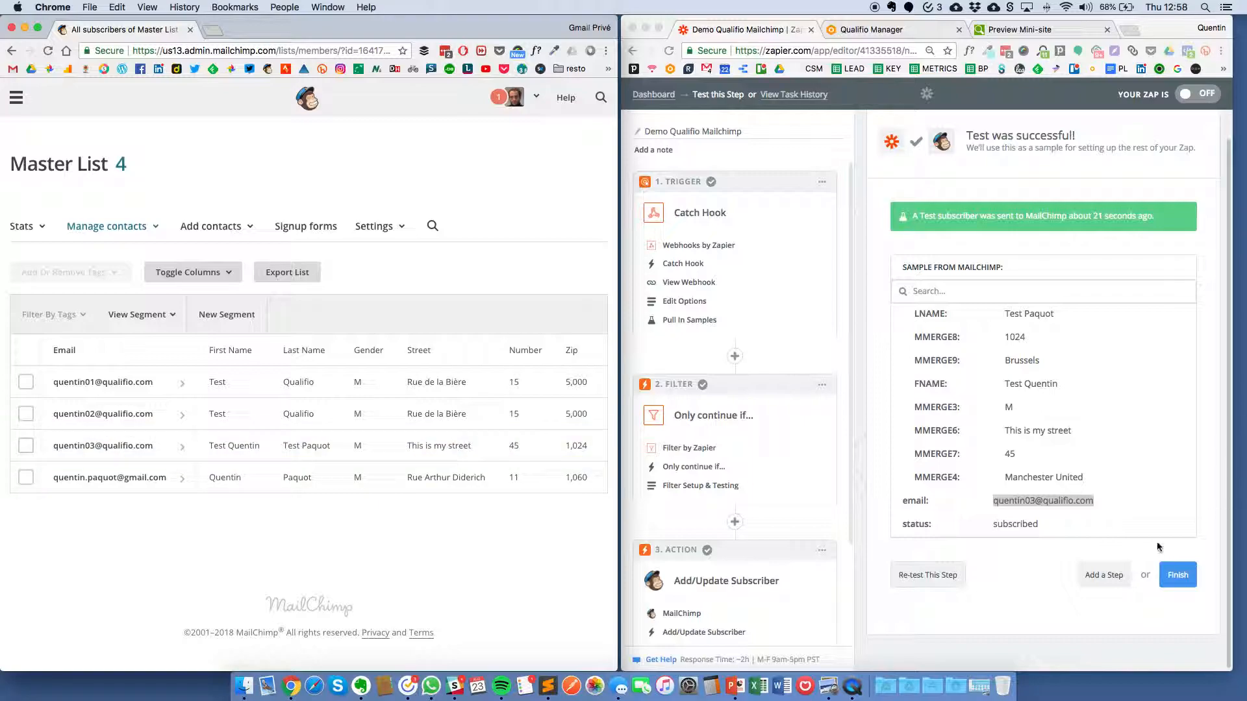
pyautogui.click(1177, 580)
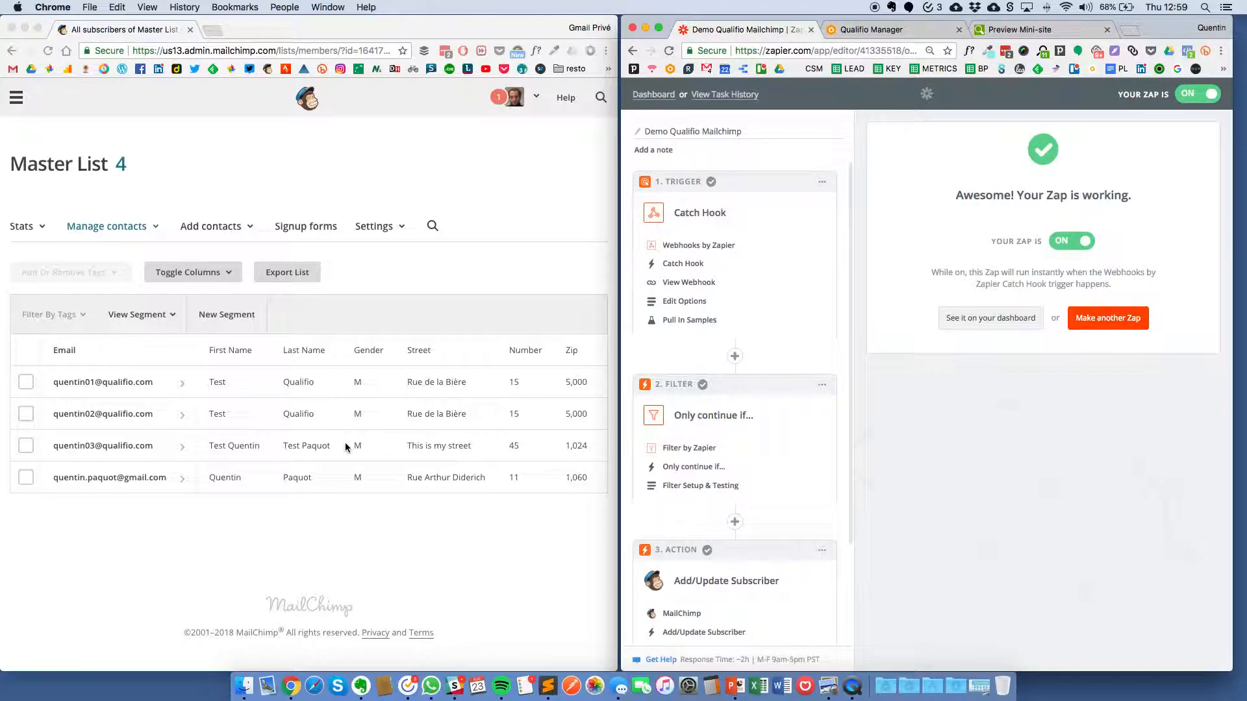
# Step: Expand the Premier League is back campaign and try opening its mini-site privately
pyautogui.click(870, 30)
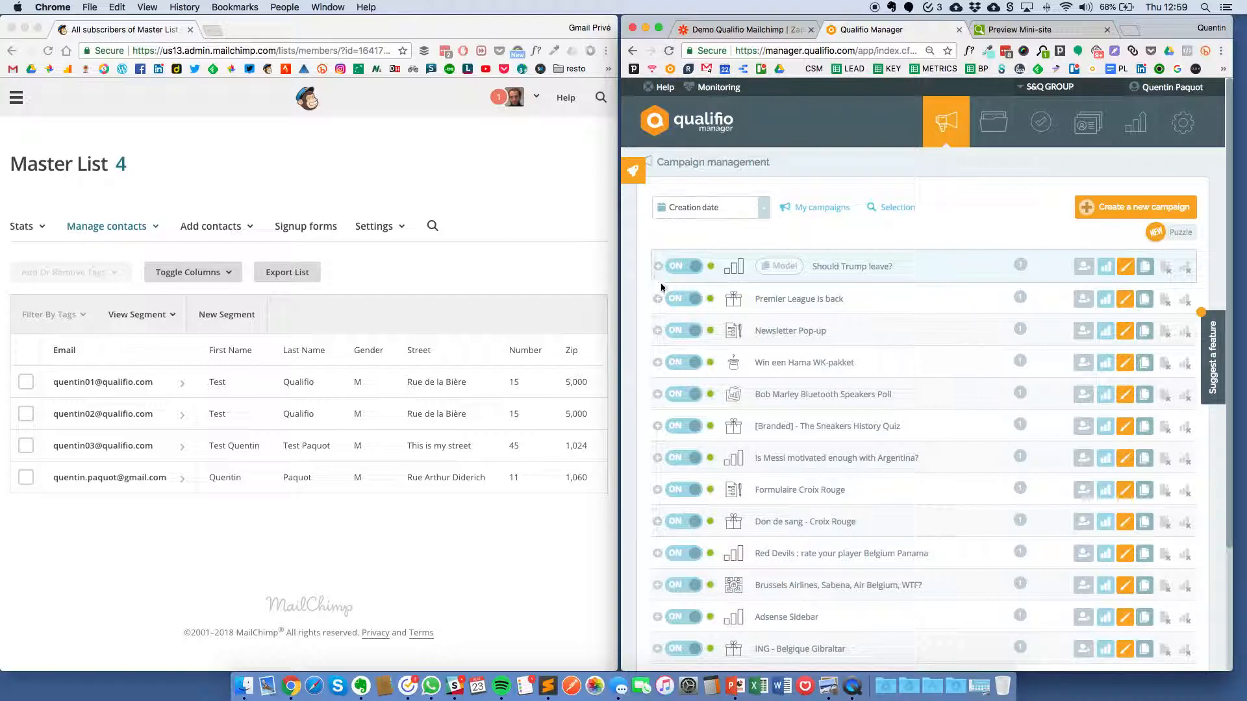
pyautogui.click(658, 300)
pyautogui.rightClick(1067, 332)
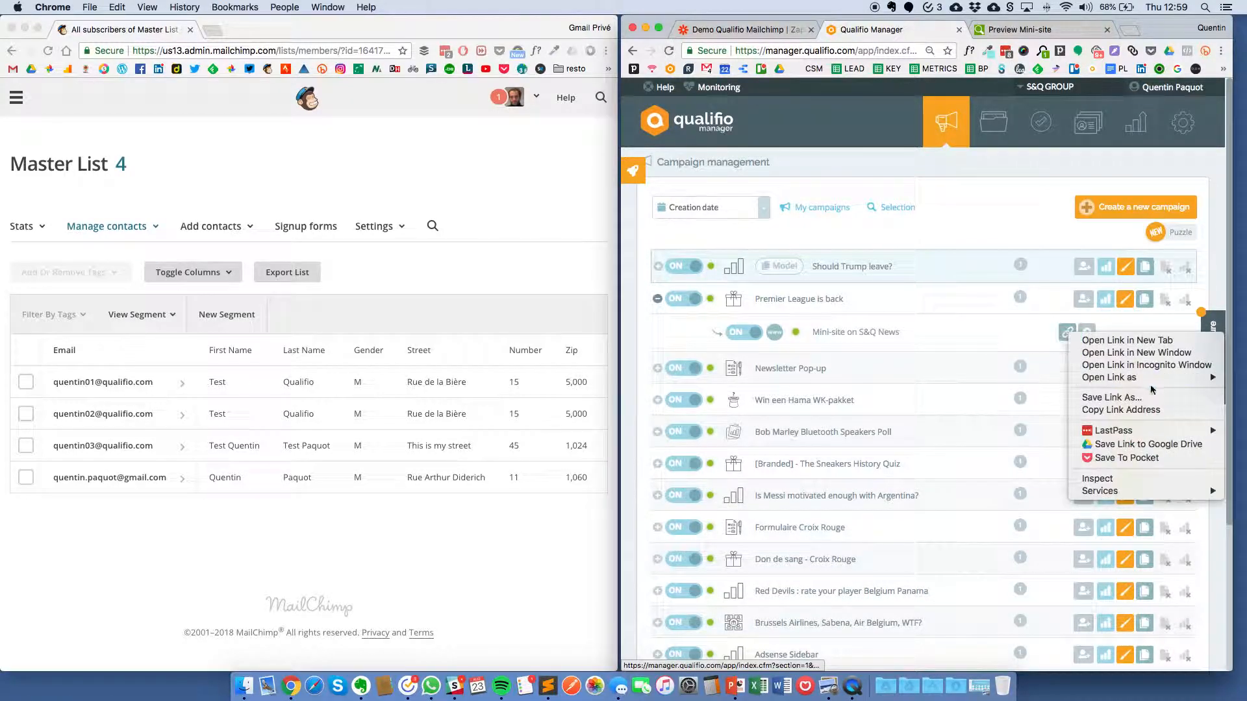
pyautogui.click(1147, 366)
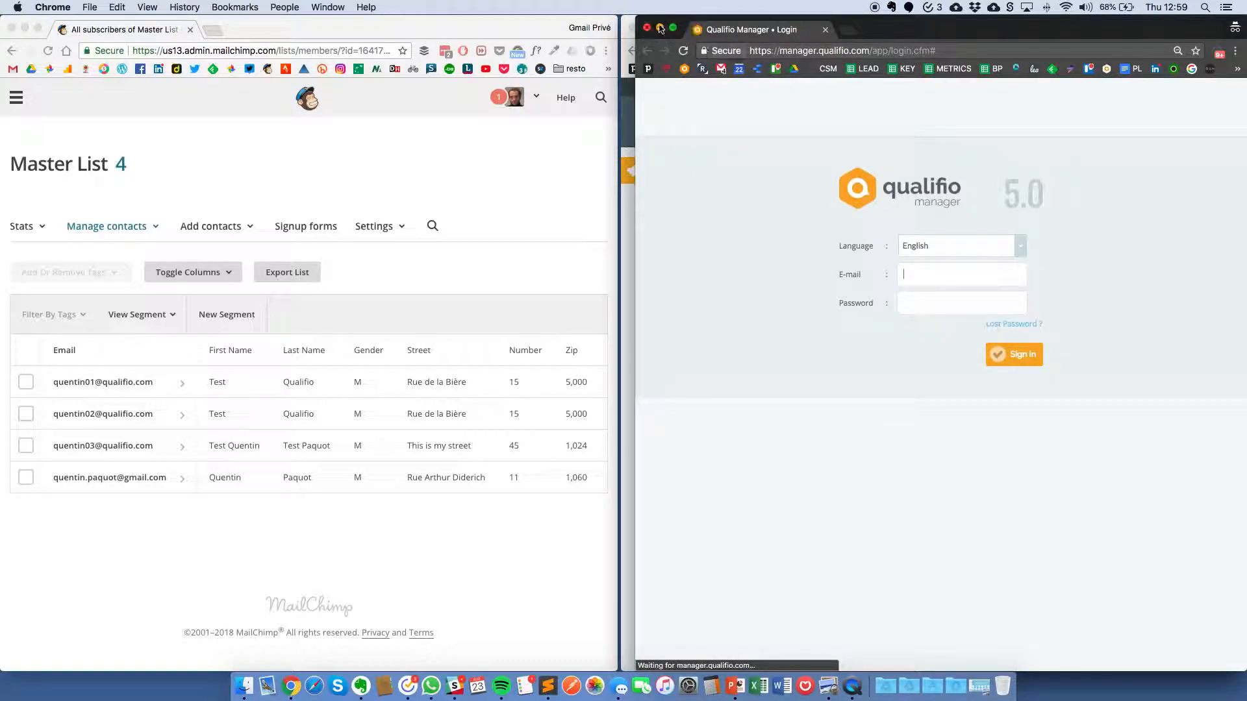
pyautogui.click(647, 28)
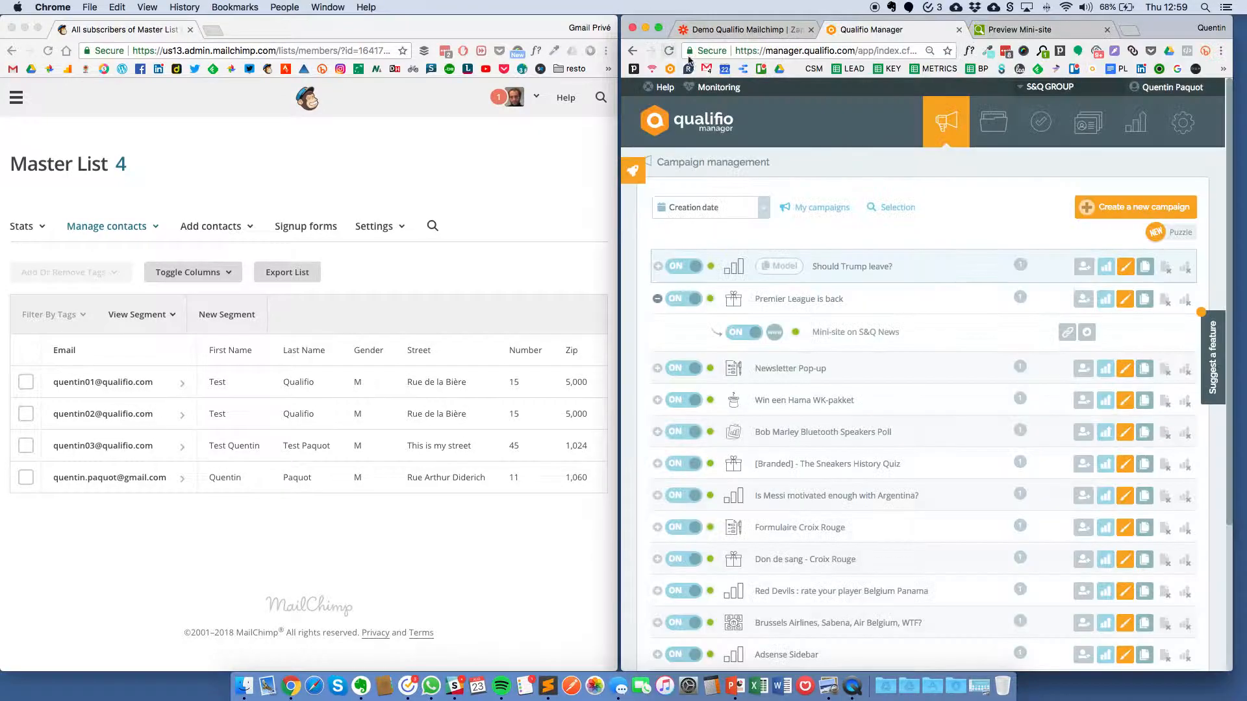
# Step: Copy the mini-site link address and load it in a new private window
pyautogui.rightClick(1064, 332)
pyautogui.click(1099, 399)
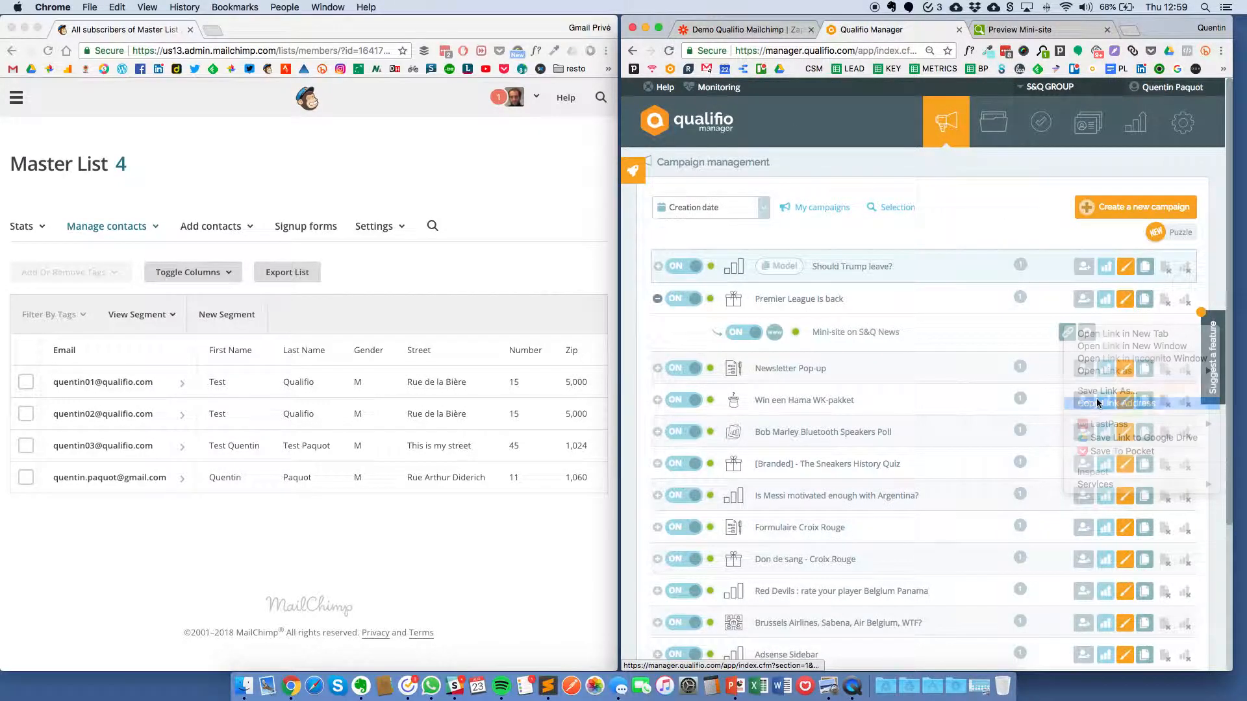
pyautogui.press('super+shift+n')
pyautogui.press('super+v')
pyautogui.press('Return')
pyautogui.press('super+w')
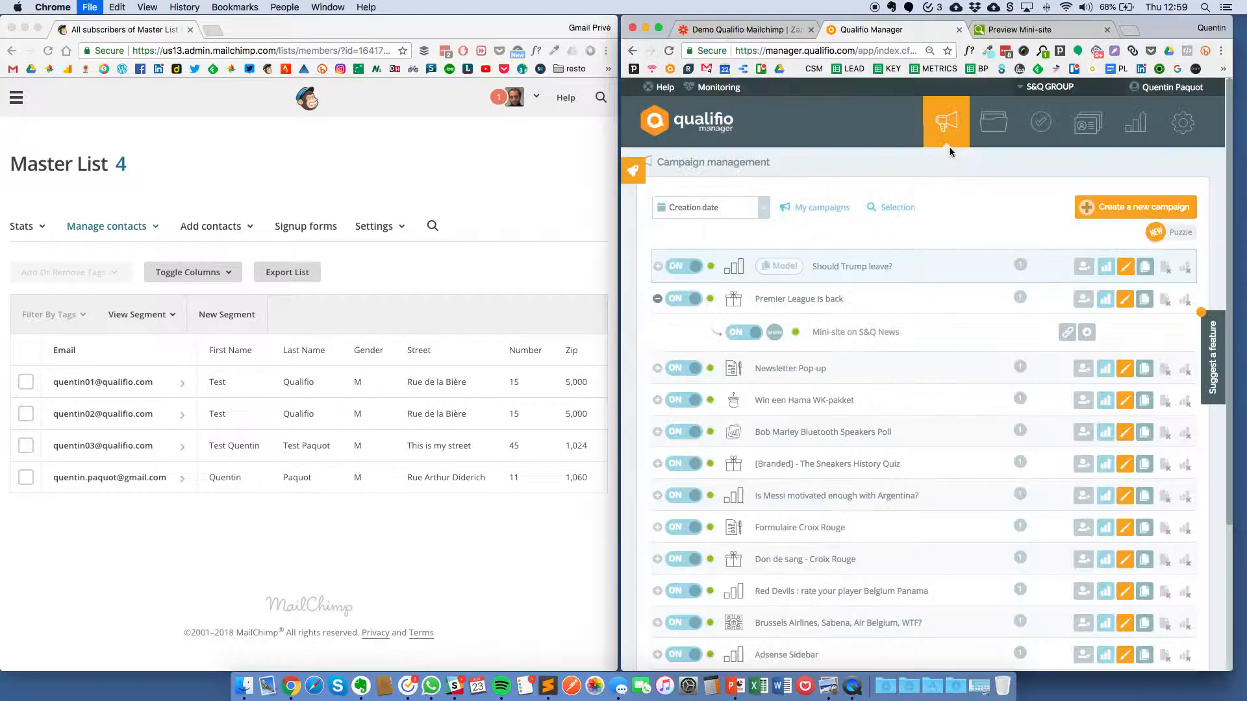
# Step: Copy the mini-site URL from its link details and open it in a fresh private window
pyautogui.click(1072, 336)
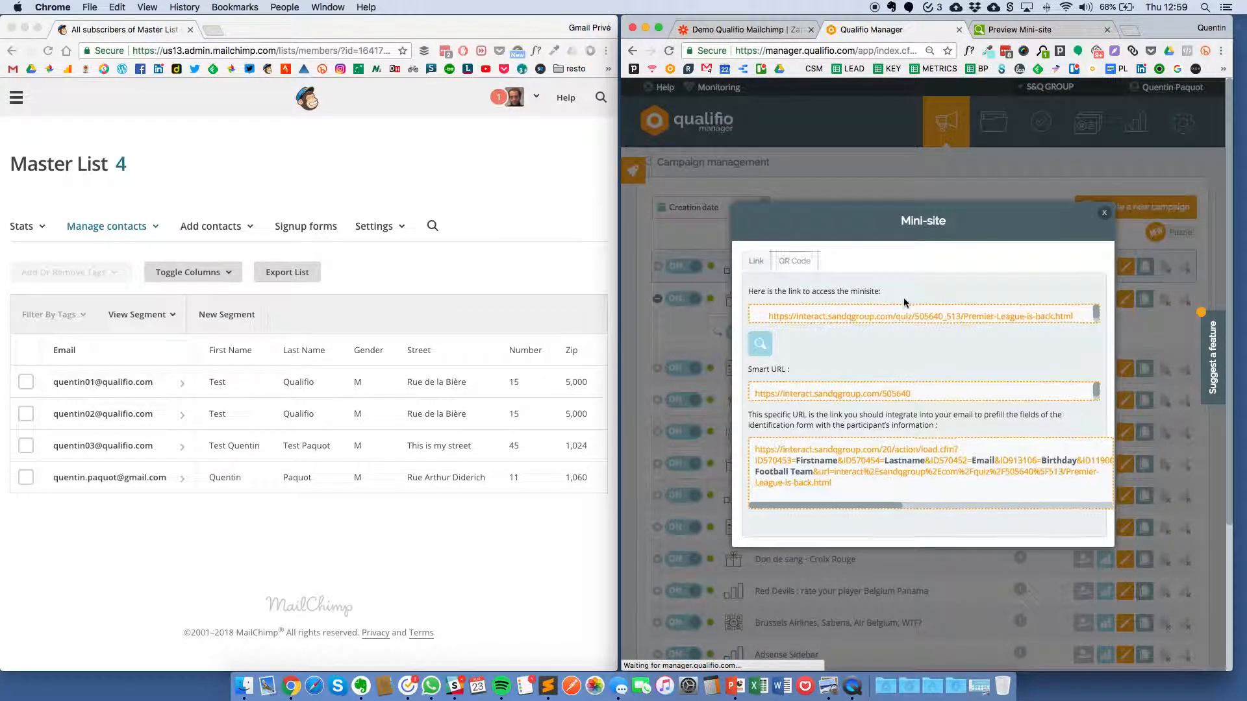
pyautogui.click(894, 314)
pyautogui.press('super+c')
pyautogui.press('super+shift+n')
pyautogui.press('super+v')
pyautogui.press('Return')
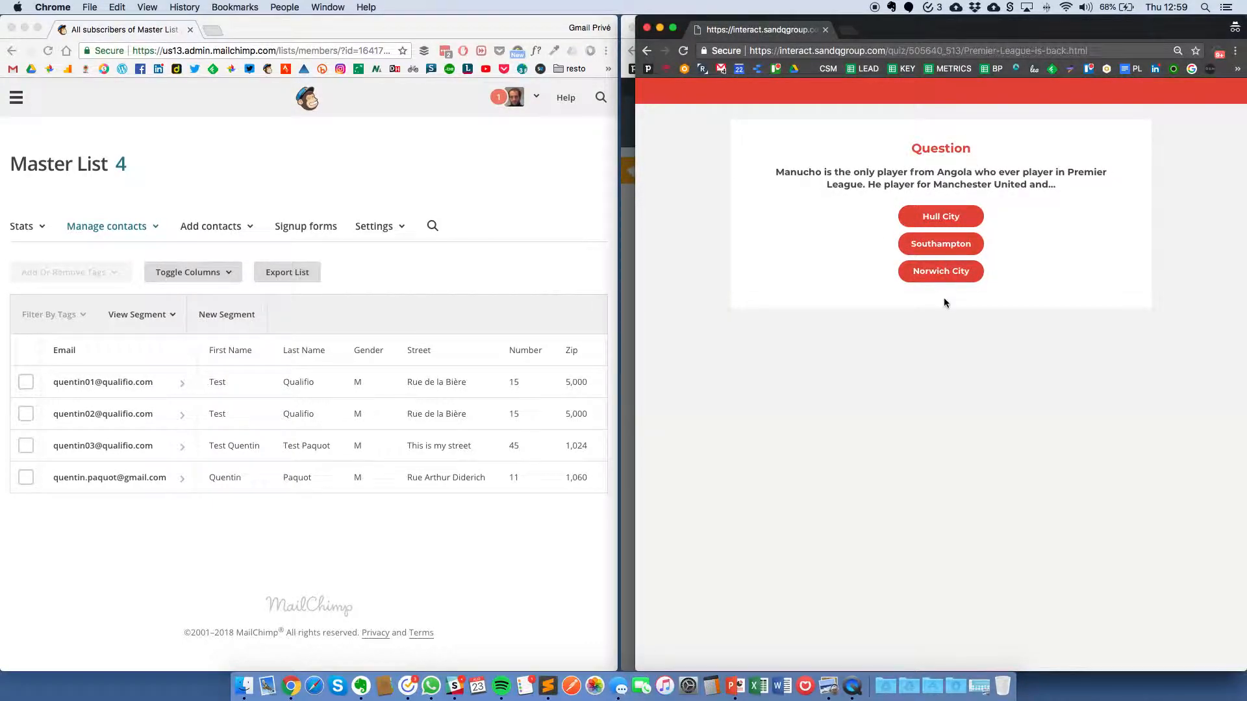
# Step: Answer Southampton, then enter the participant's first name, last name and e-mail address
pyautogui.click(945, 244)
pyautogui.click(943, 210)
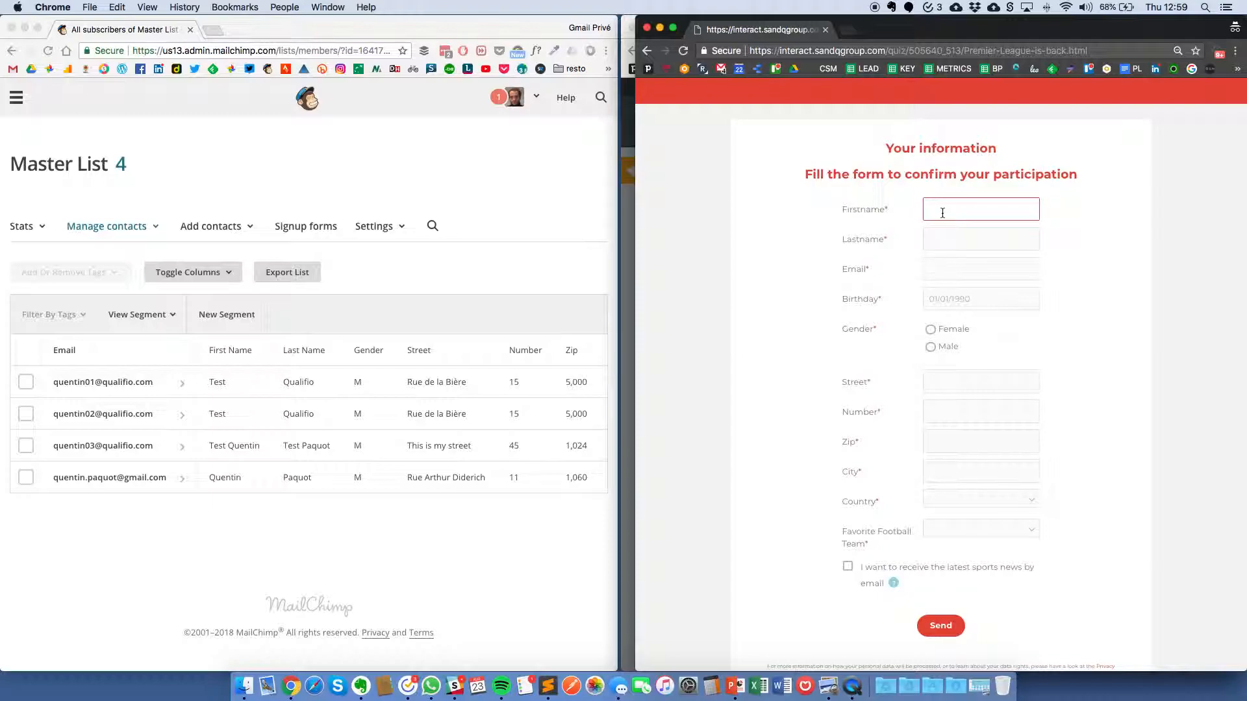
pyautogui.press('Tab')
pyautogui.press('Tab')
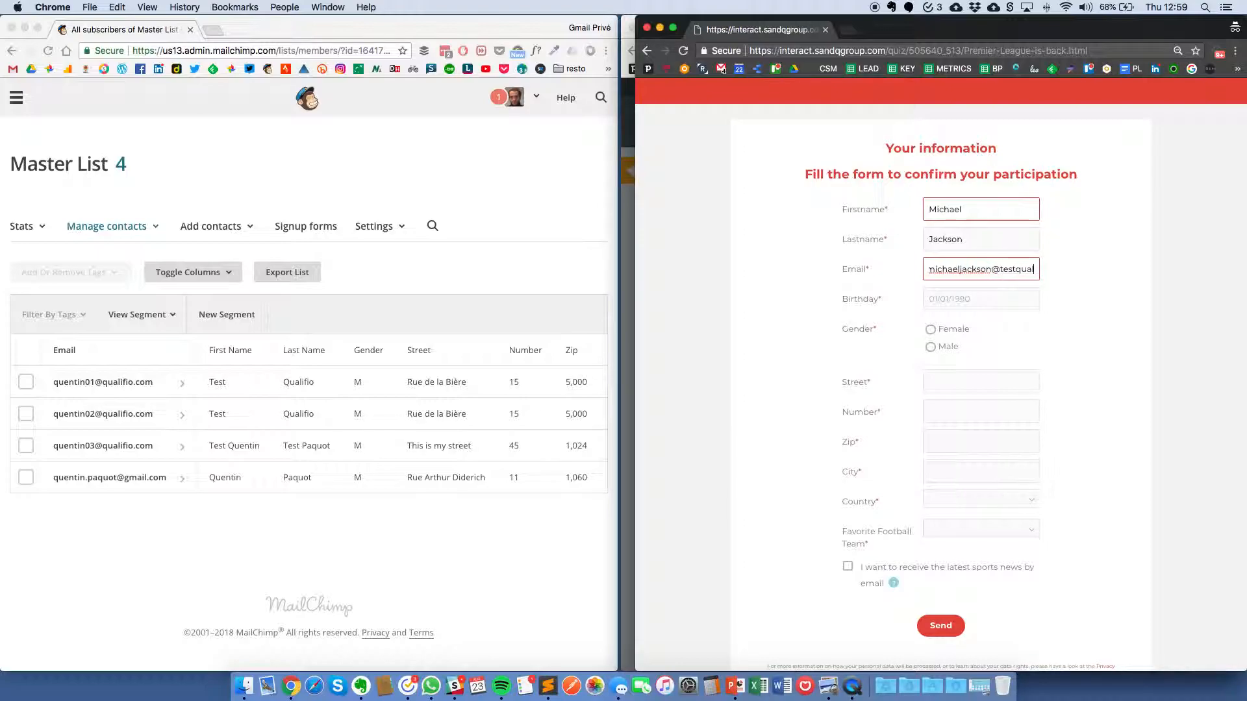
# Step: Enter the participant's birthday and set gender to Male
pyautogui.press('Tab')
pyautogui.write('01061')
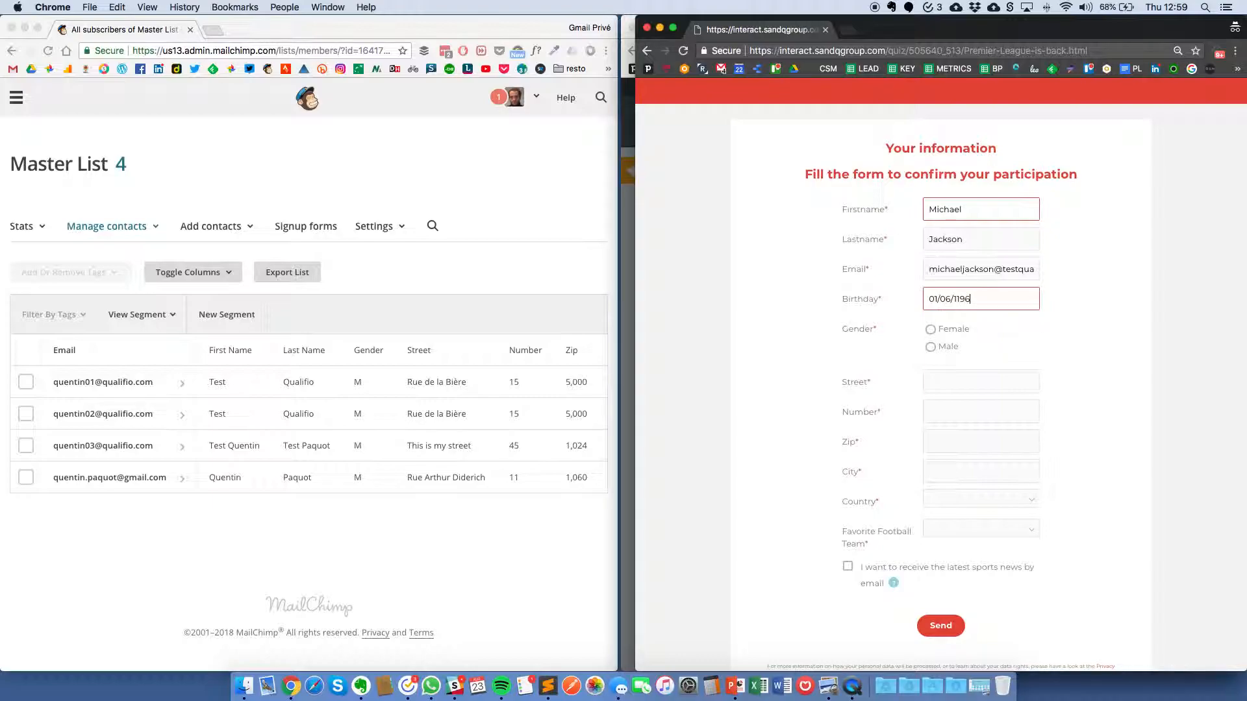
pyautogui.press('BackSpace')
pyautogui.press('BackSpace')
pyautogui.press('BackSpace')
pyautogui.write('960')
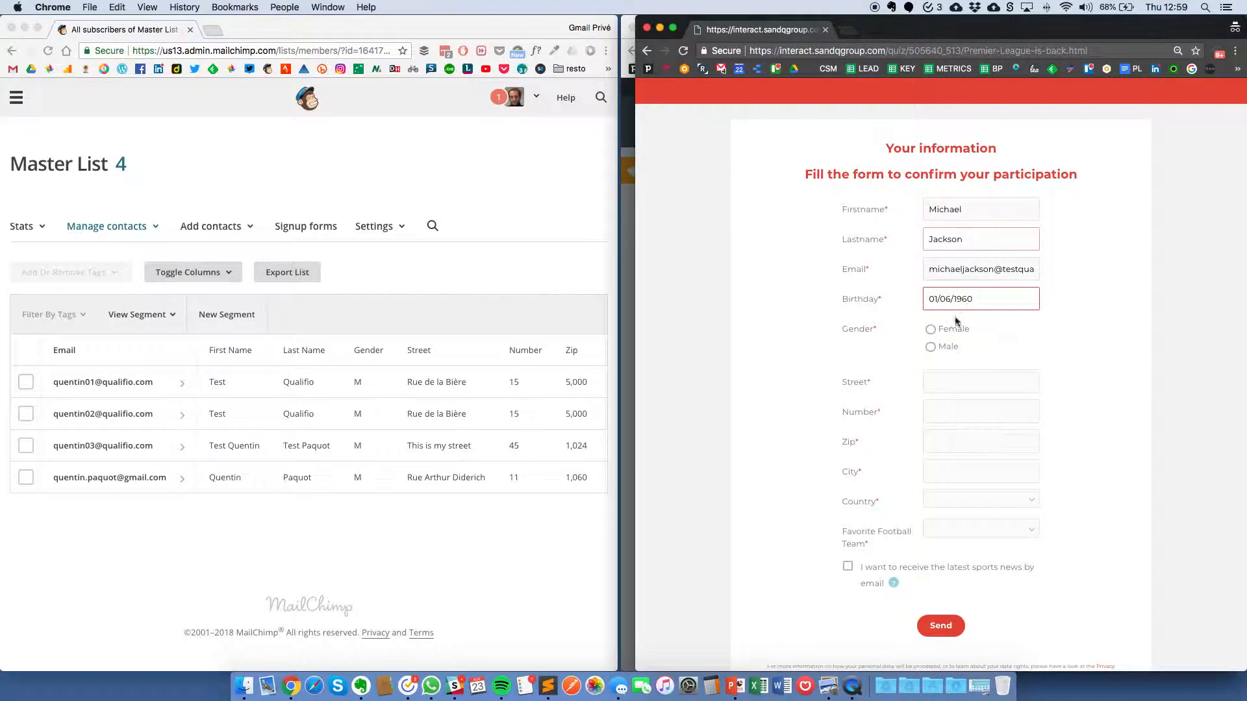
pyautogui.click(931, 347)
# Step: Fill in the participant's street, house number, zip code, city and country
pyautogui.click(935, 384)
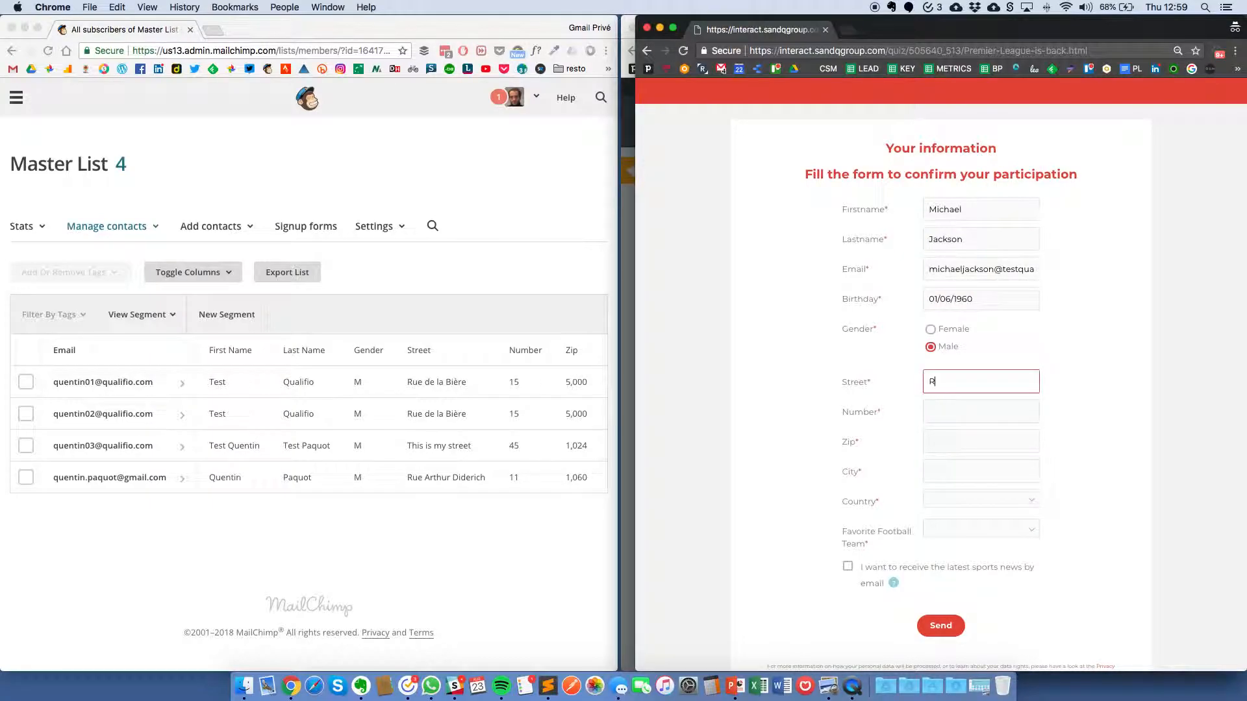
pyautogui.press('Tab')
pyautogui.write('5')
pyautogui.press('Tab')
pyautogui.write('1000')
pyautogui.press('Tab')
pyautogui.write('Brussels')
pyautogui.press('Tab')
pyautogui.write('Belgium')
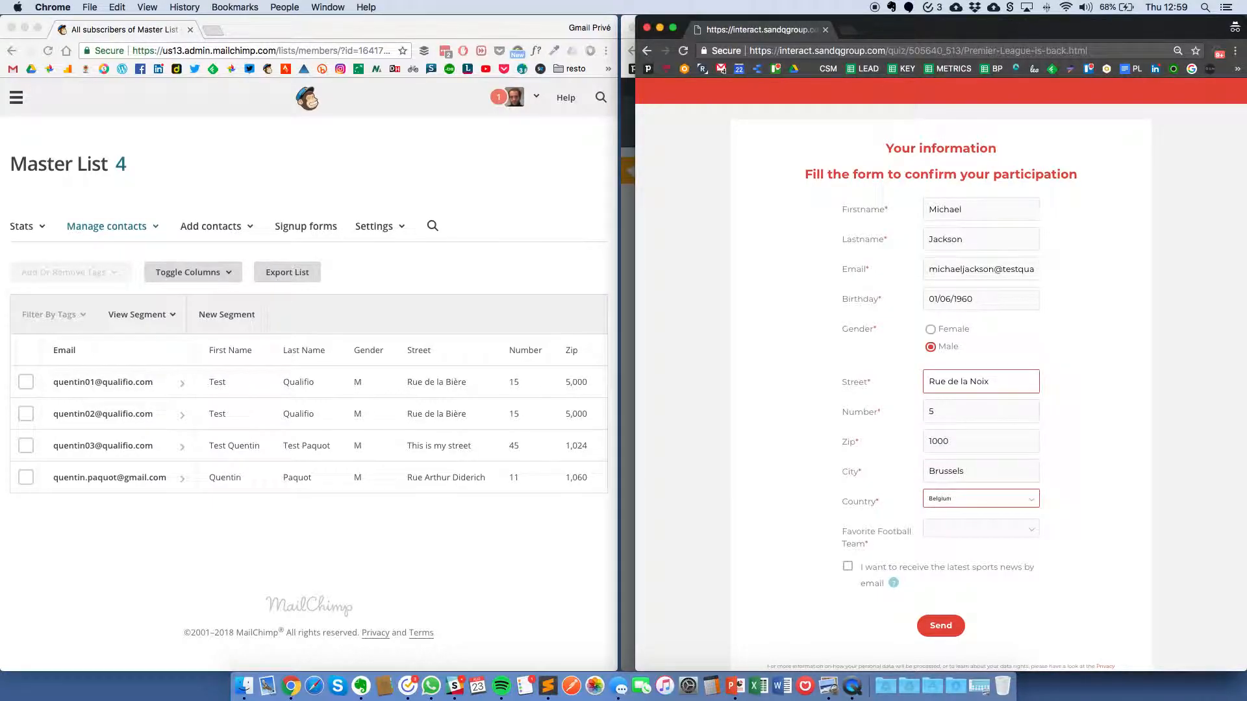
# Step: Pick Chelsea as favourite team, opt in to sports news, and submit the form
pyautogui.press('Tab')
pyautogui.click(957, 532)
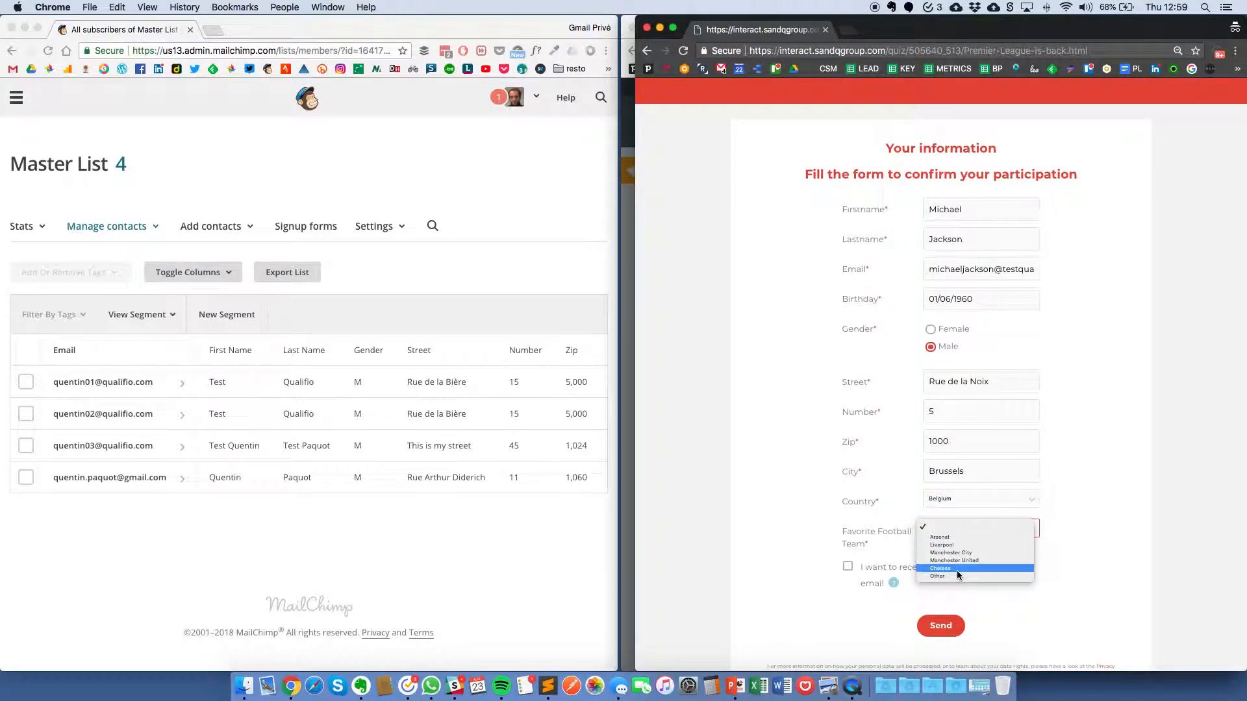
pyautogui.click(958, 569)
pyautogui.click(848, 566)
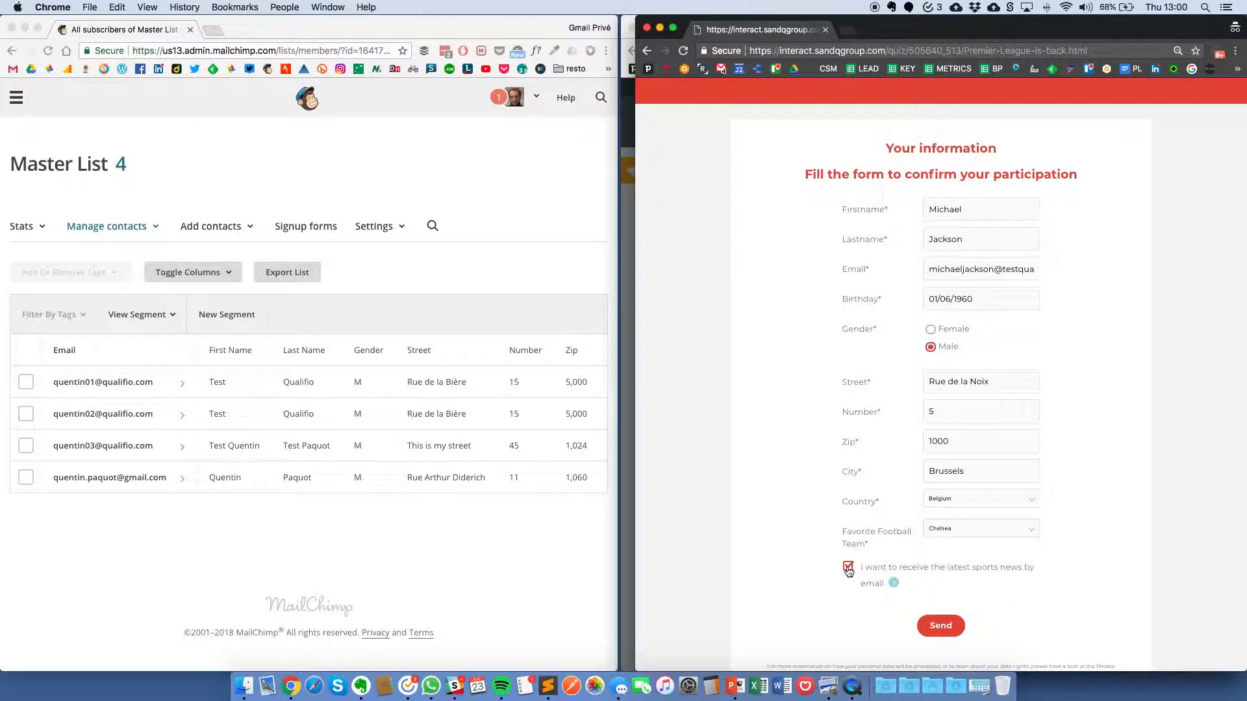
pyautogui.click(940, 626)
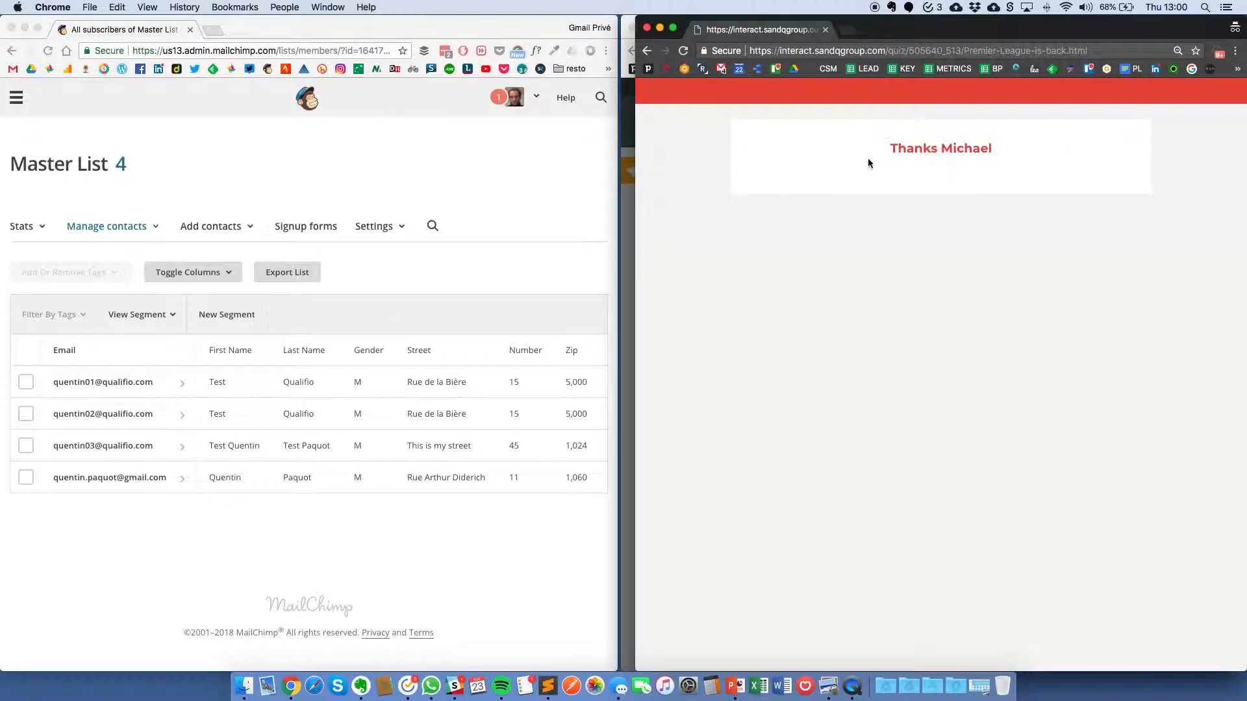
# Step: Reload MailChimp's Master List and scroll across the new participant's address and birthday columns
pyautogui.click(579, 142)
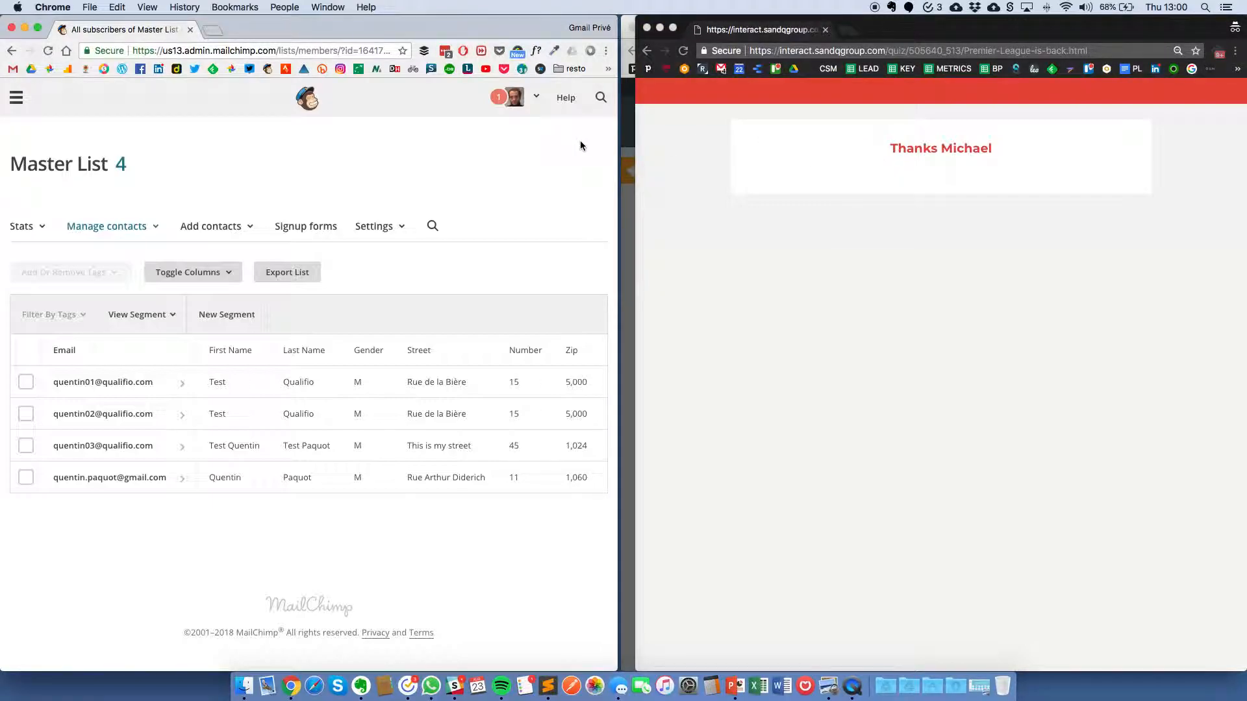
pyautogui.press('super+r')
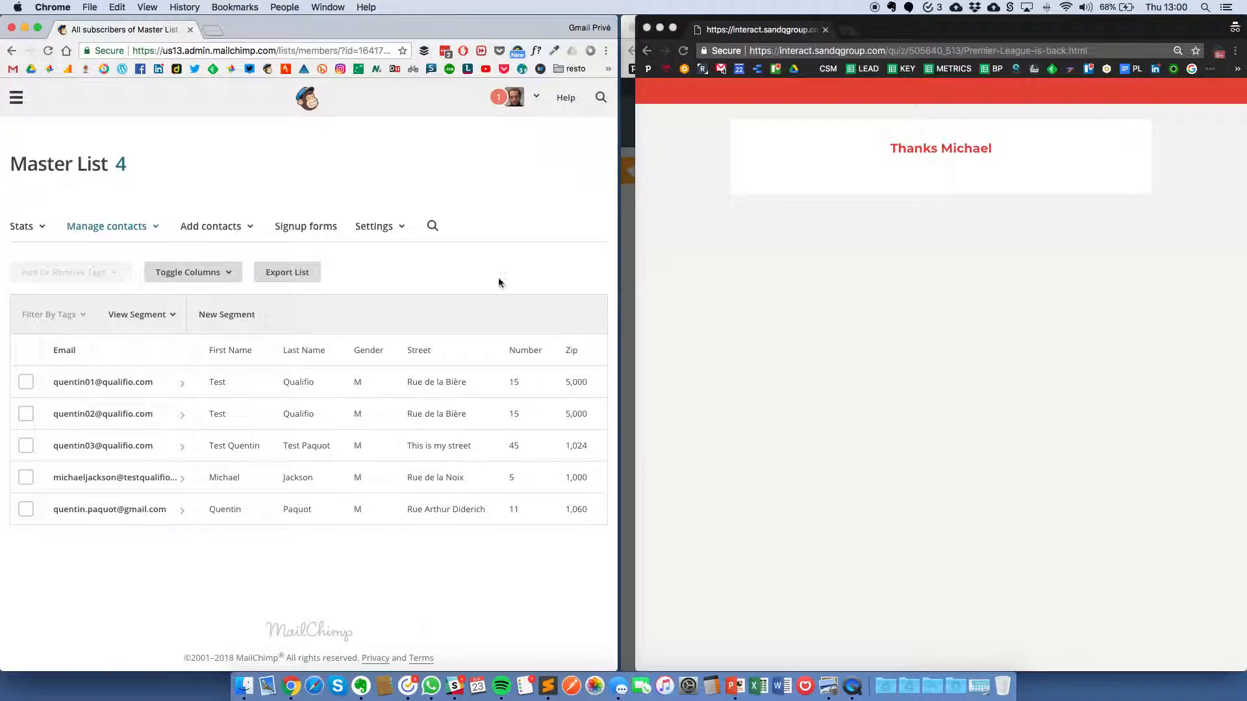
pyautogui.hscroll(3, 416, 482)
pyautogui.hscroll(10, 430, 479)
pyautogui.hscroll(3, 432, 479)
pyautogui.hscroll(-15, 431, 477)
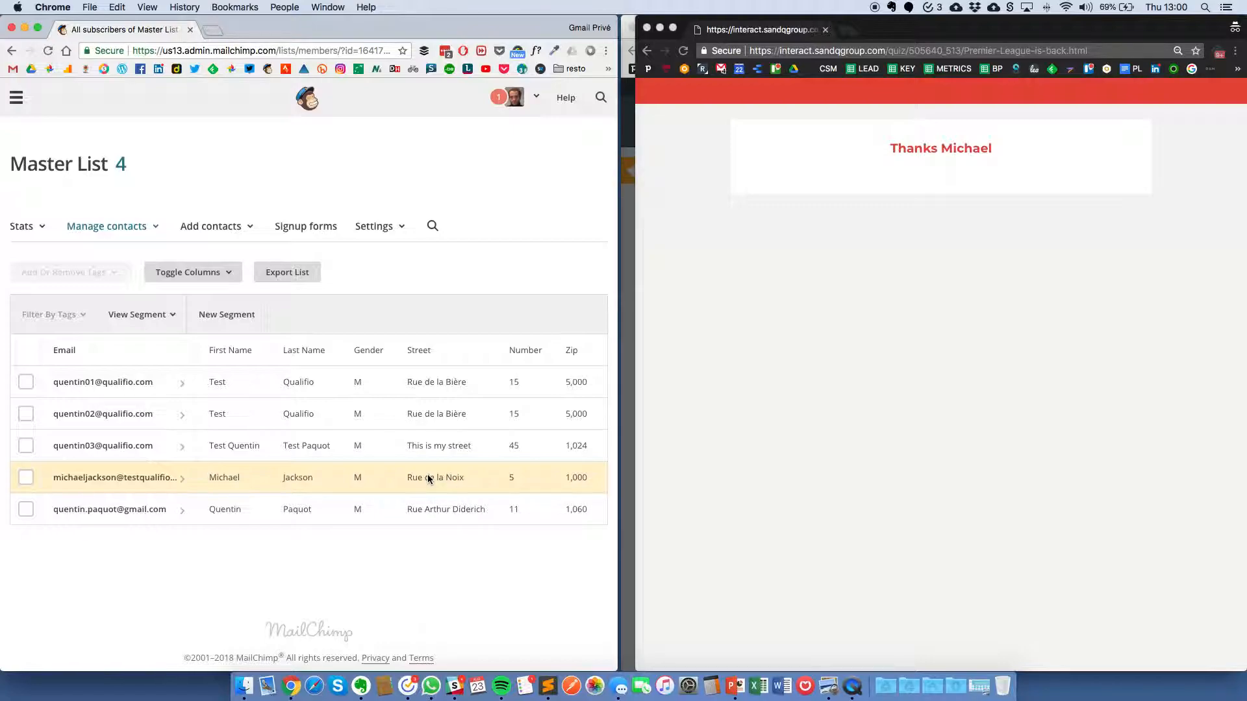
pyautogui.hscroll(5, 422, 411)
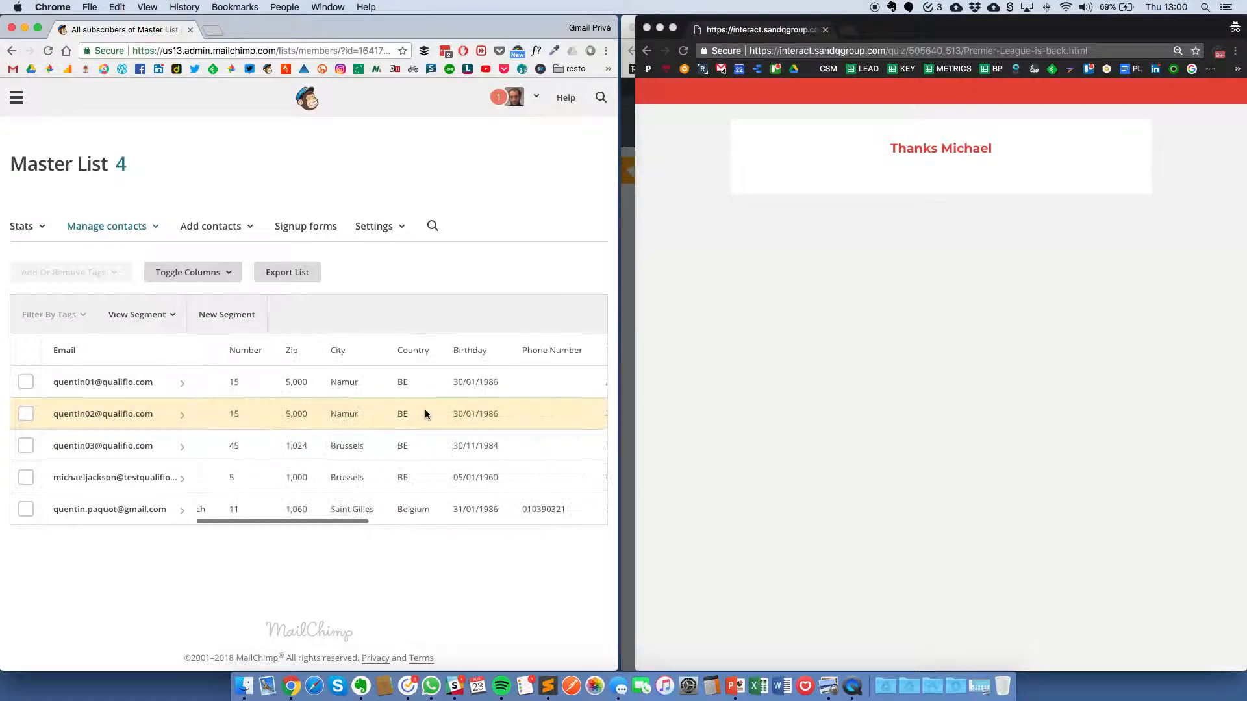